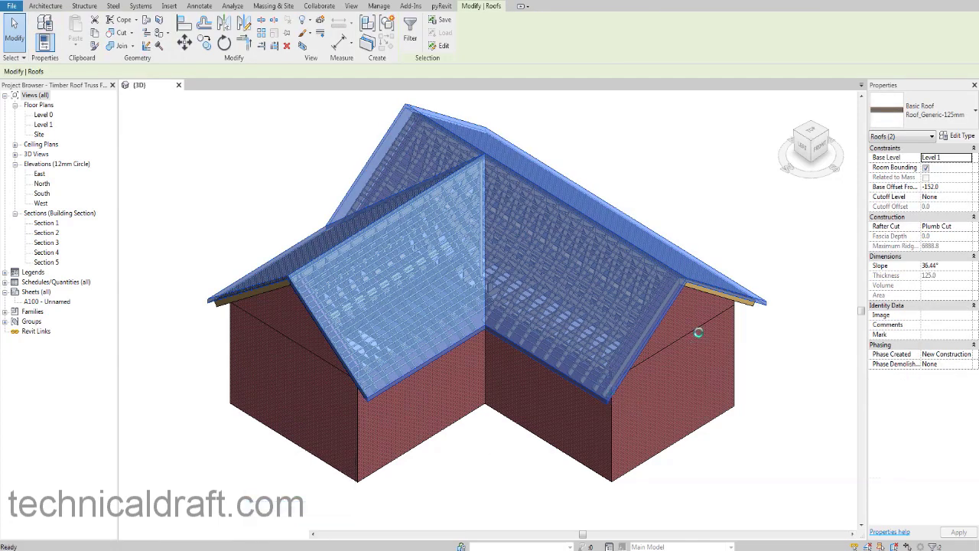
Temporarily hide both selected roofs and examine the exposed truss framing from below and from above
key(h)
key(h)
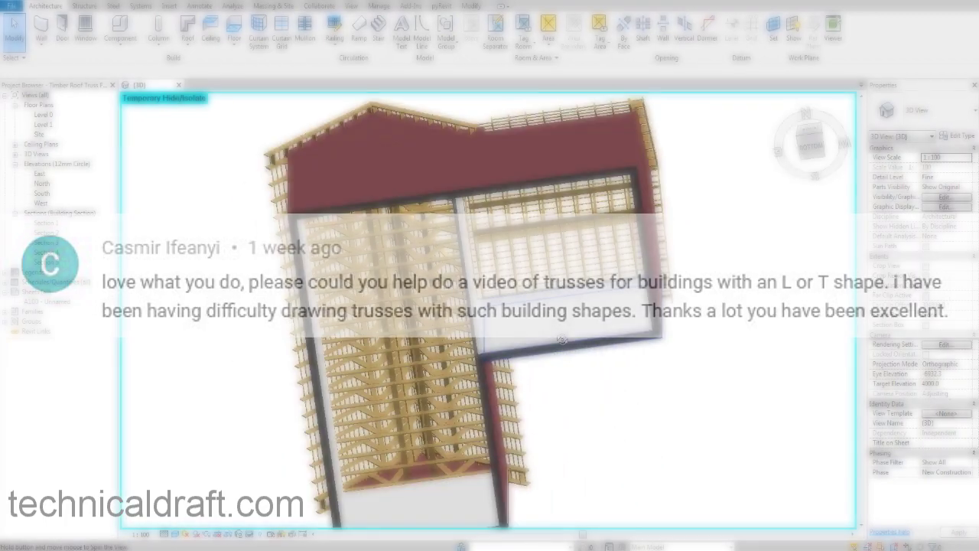
shift+middle_drag(562, 340, 586, 314)
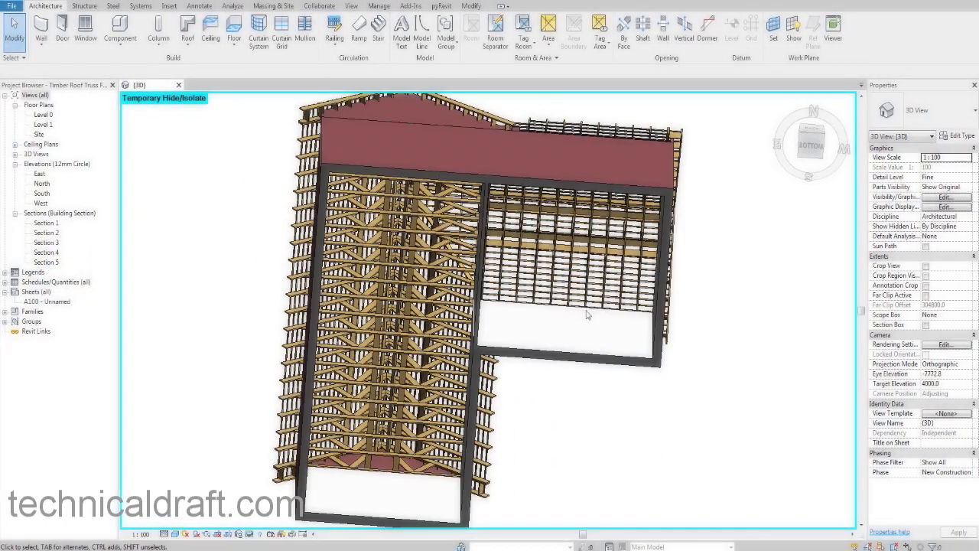
mouse_move(504, 376)
shift+middle_down()
mouse_move(525, 375)
mouse_move(583, 329)
shift+middle_up()
shift+middle_drag(524, 346, 733, 308)
shift+middle_drag(641, 219, 764, 328)
shift+middle_drag(492, 345, 790, 411)
mouse_move(647, 246)
shift+middle_down()
mouse_move(672, 328)
mouse_move(654, 369)
mouse_move(624, 383)
shift+middle_up()
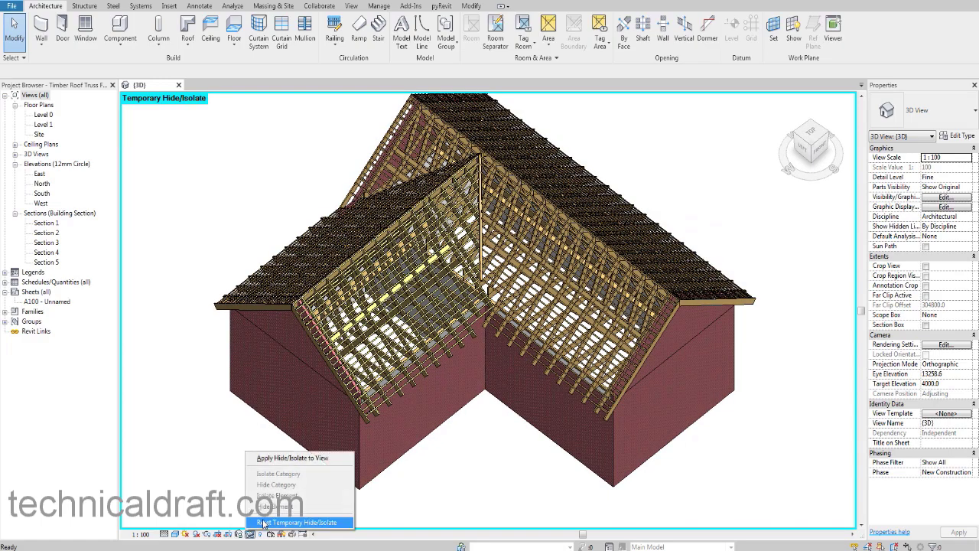
Reset the temporary hide so both roofs return, and examine the roof framing from underneath at the junction of the two wings
click(265, 522)
shift+middle_drag(566, 229, 710, 324)
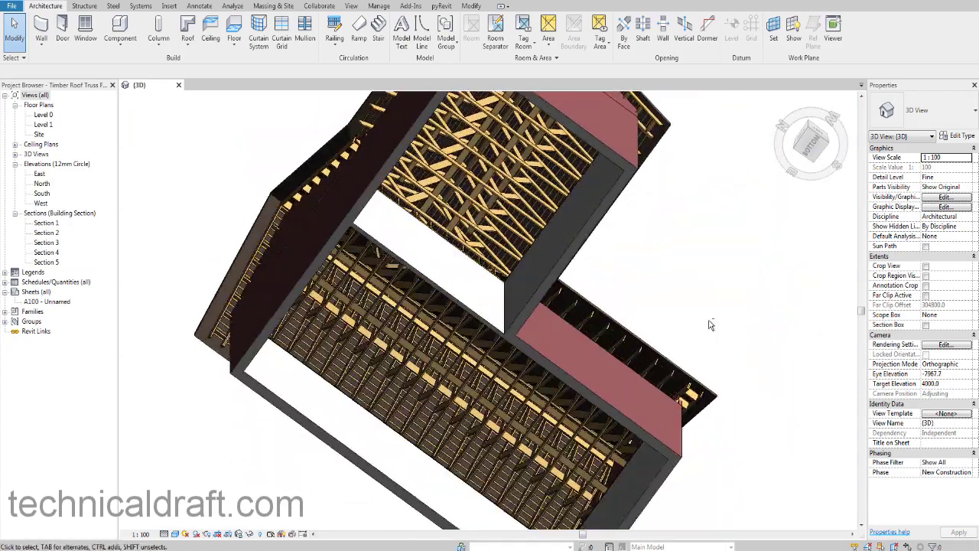
shift+middle_drag(593, 302, 543, 303)
scroll(513, 408, up, 4)
scroll(514, 414, down, 3)
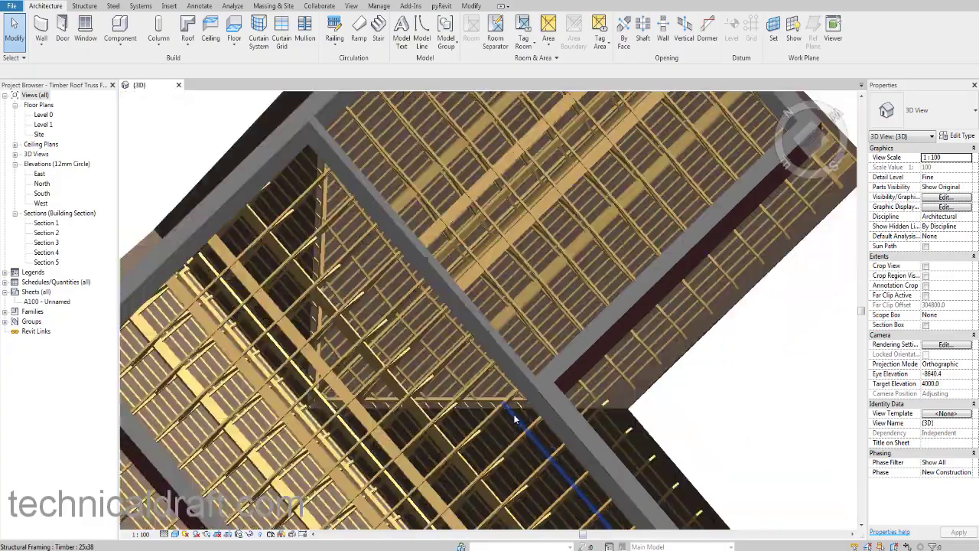
shift+middle_drag(528, 402, 461, 316)
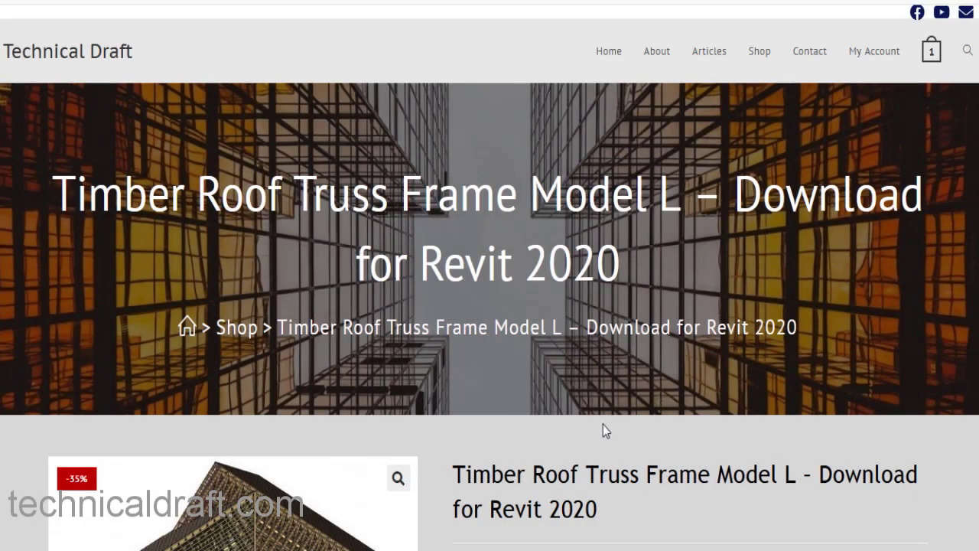
Switch to the web browser and review the Timber Roof Truss Frame Model L product page and its gallery images
scroll(603, 424, down, 3)
scroll(599, 416, down, 2)
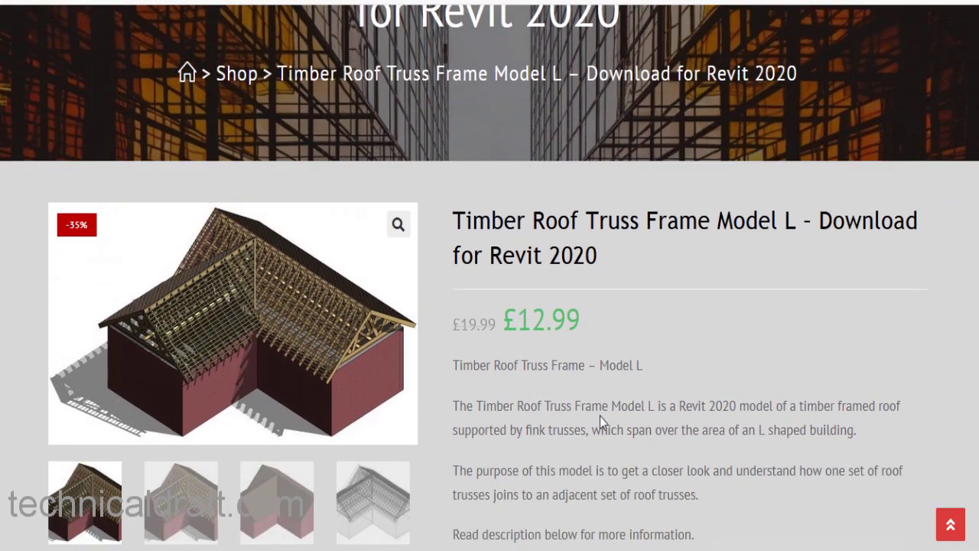
scroll(600, 417, down, 3)
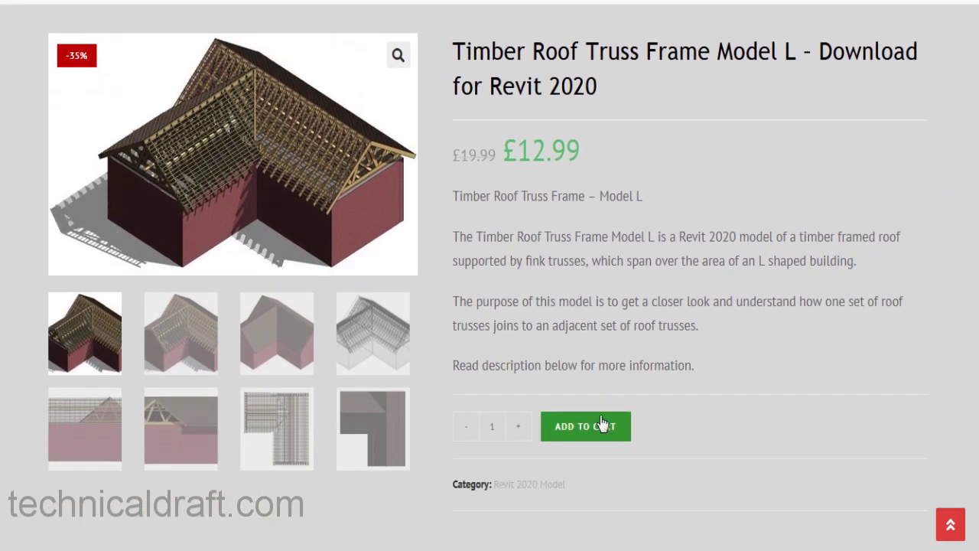
scroll(602, 424, up, 2)
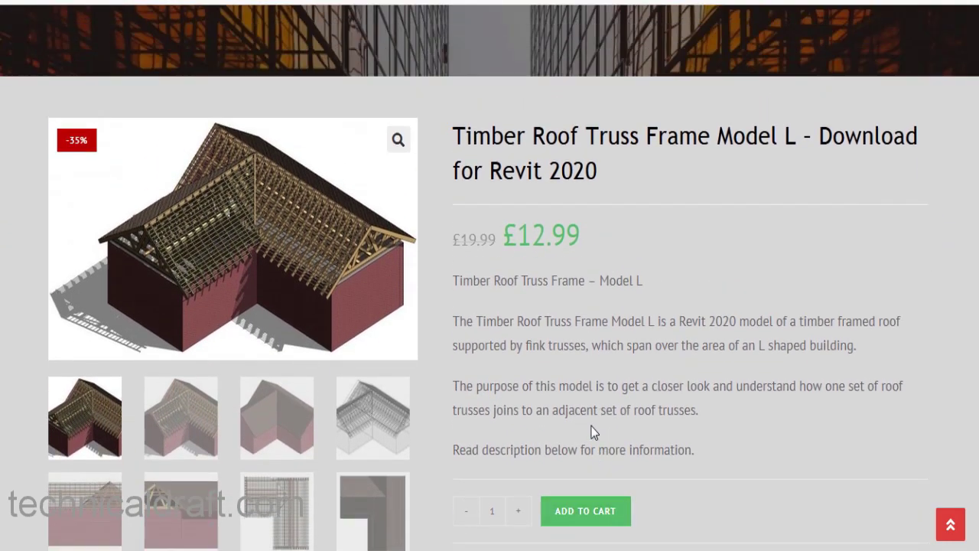
click(386, 450)
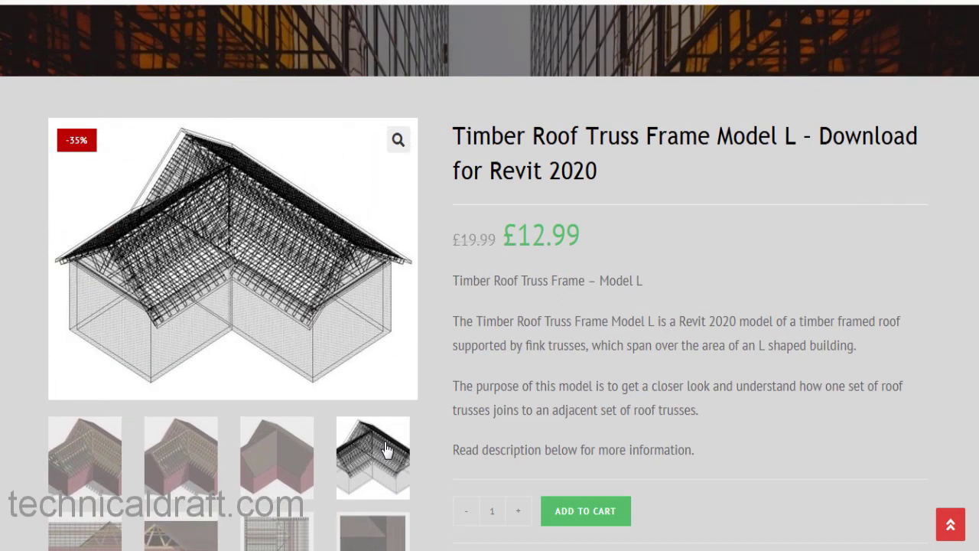
scroll(386, 450, down, 2)
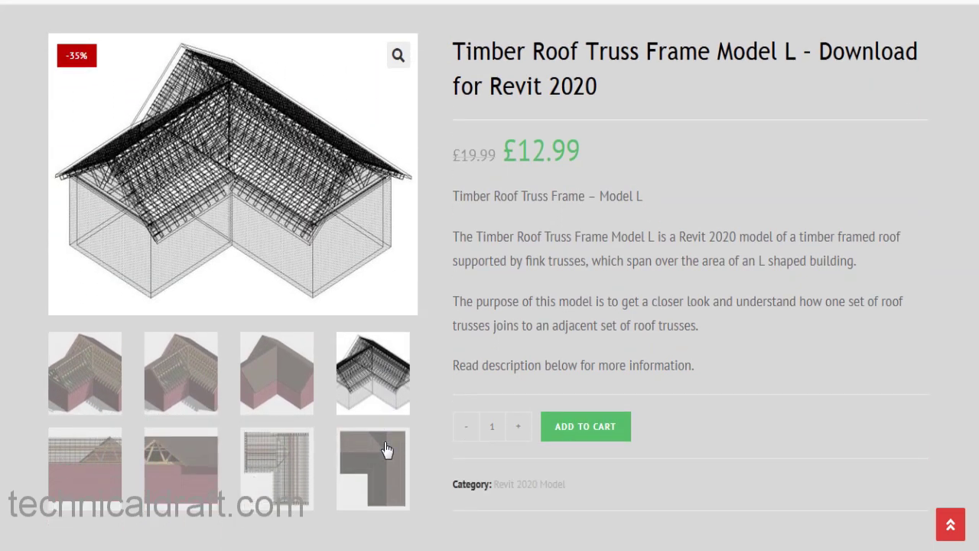
click(294, 390)
click(272, 462)
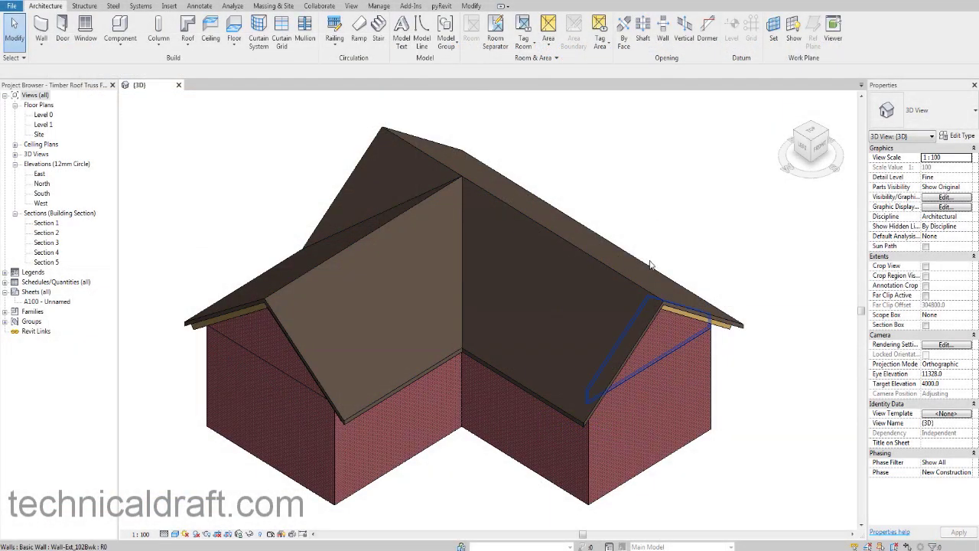
Select both roofs of the L-shaped building to inspect the framing beneath them, and clear the selection
mouse_move(650, 263)
middle_down()
mouse_move(674, 247)
mouse_move(659, 267)
middle_up()
scroll(611, 278, up, 1)
scroll(610, 278, down, 1)
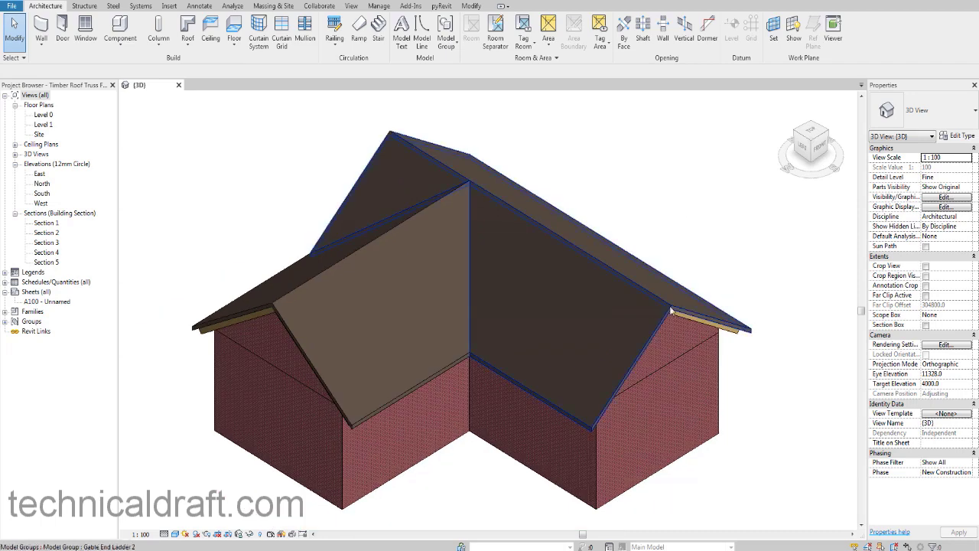
click(410, 406)
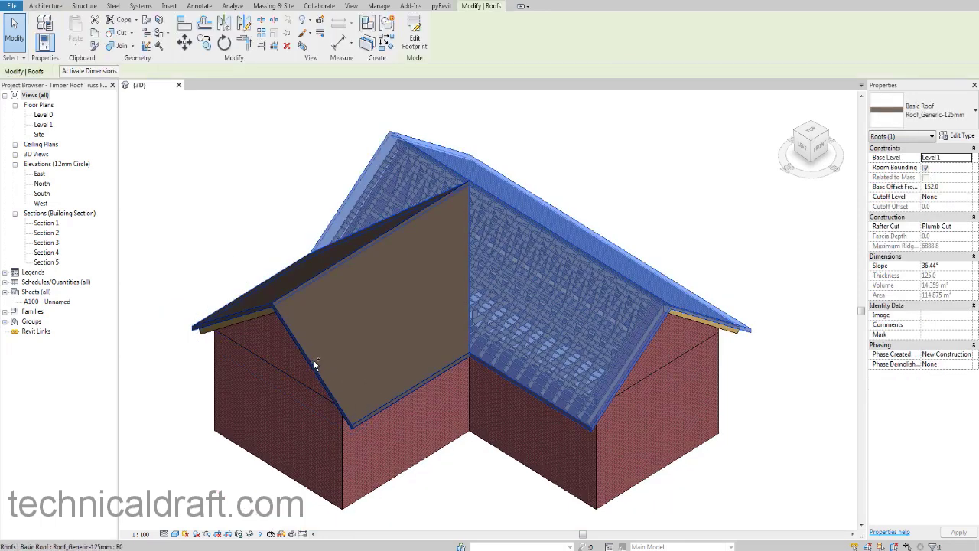
ctrl+click(313, 364)
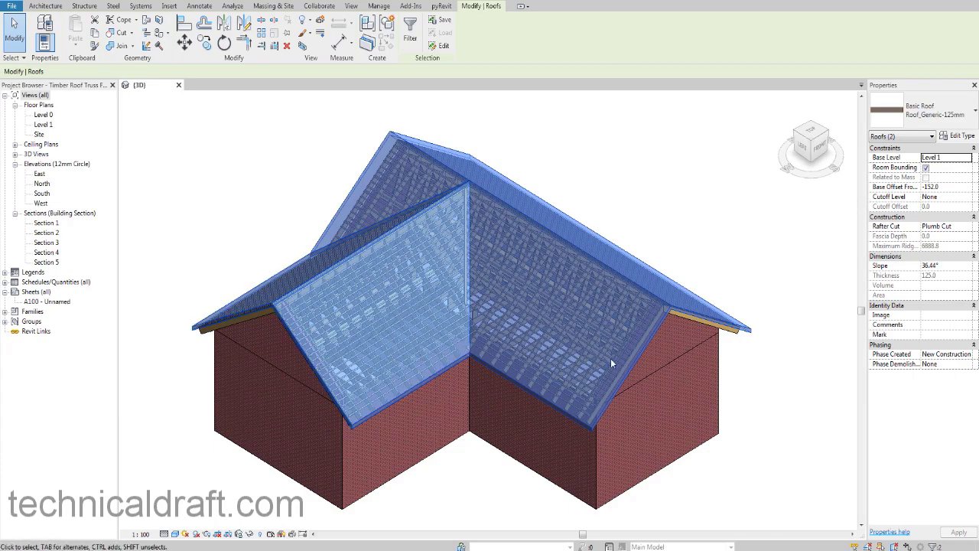
shift+middle_drag(611, 358, 601, 354)
click(681, 239)
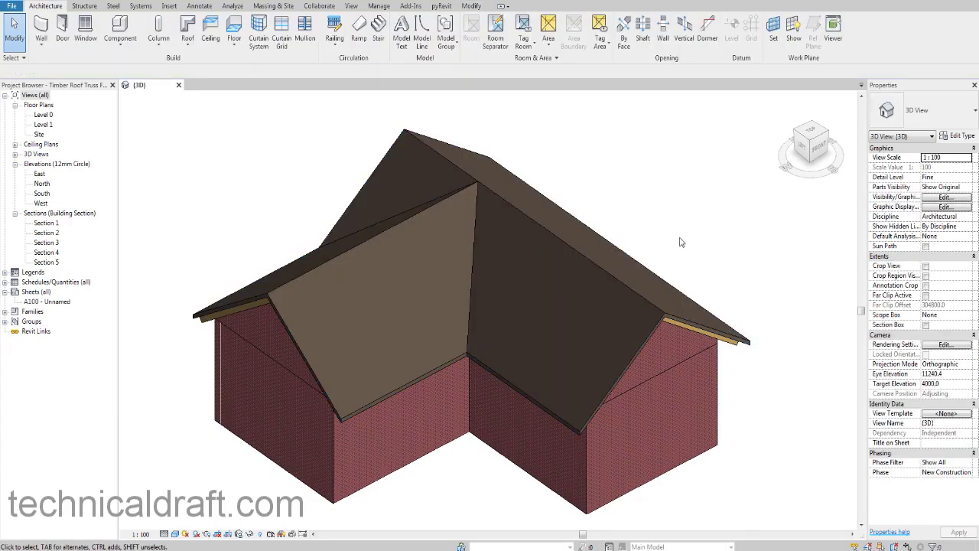
Examine the building from all sides with the roofs in place, looking closely at the gable end and rafter ends along the eaves
shift+middle_drag(691, 310, 537, 298)
scroll(574, 306, up, 1)
scroll(316, 302, down, 1)
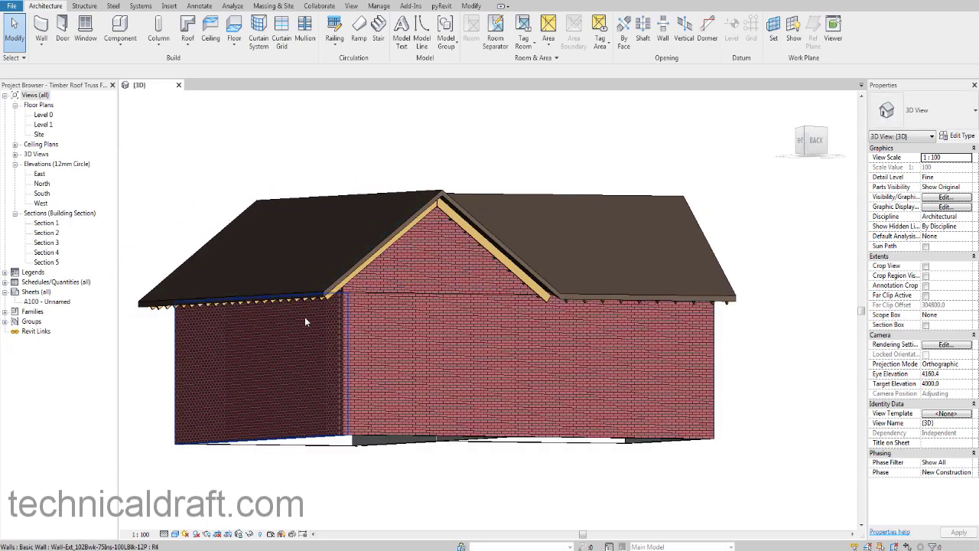
scroll(337, 306, up, 6)
shift+middle_drag(354, 316, 551, 329)
scroll(496, 297, up, 2)
scroll(558, 328, up, 3)
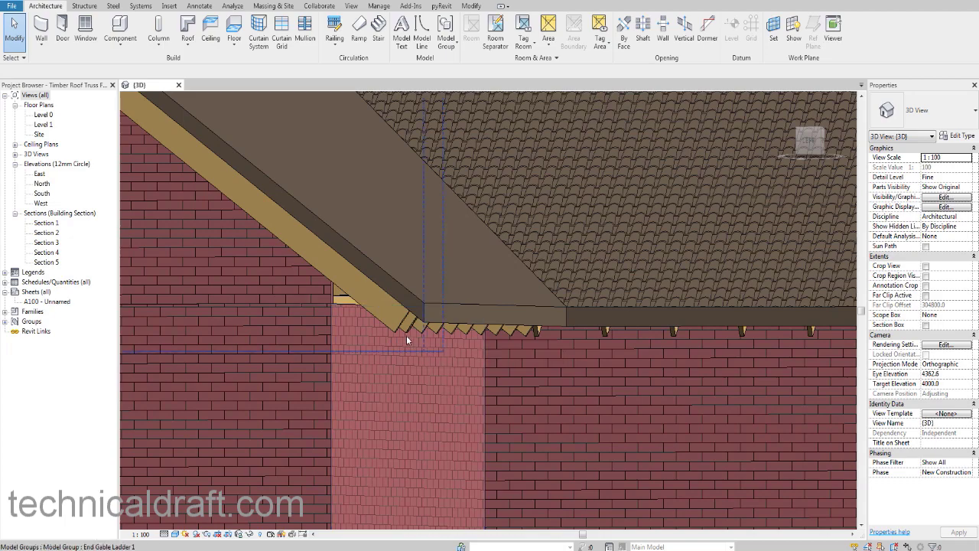
shift+middle_drag(407, 333, 583, 413)
scroll(589, 365, down, 4)
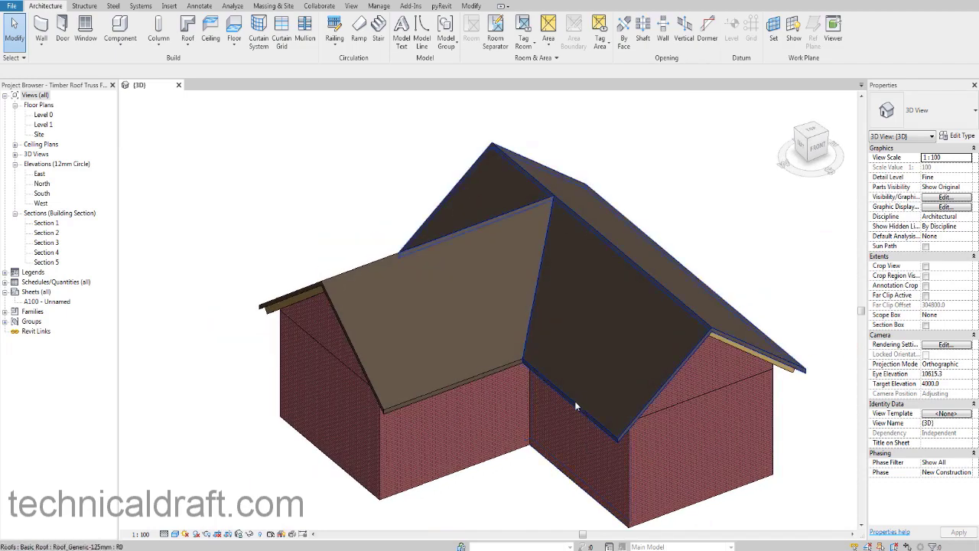
Hide both roofs in the 3D view and inspect the exposed framing where the two wings meet
click(578, 406)
key(Escape)
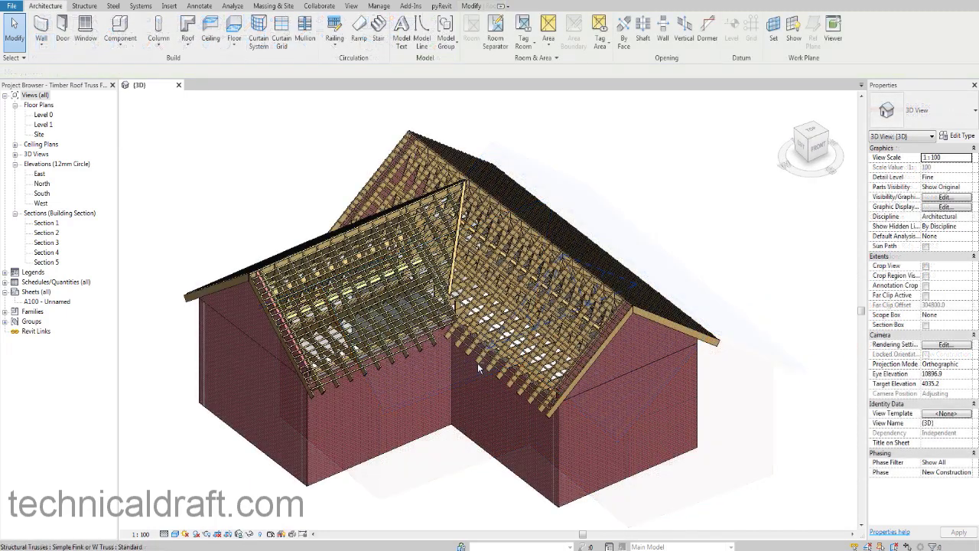
shift+middle_drag(477, 362, 568, 364)
scroll(541, 365, up, 3)
scroll(588, 383, up, 3)
scroll(607, 352, down, 2)
scroll(569, 364, down, 2)
middle_drag(409, 304, 657, 364)
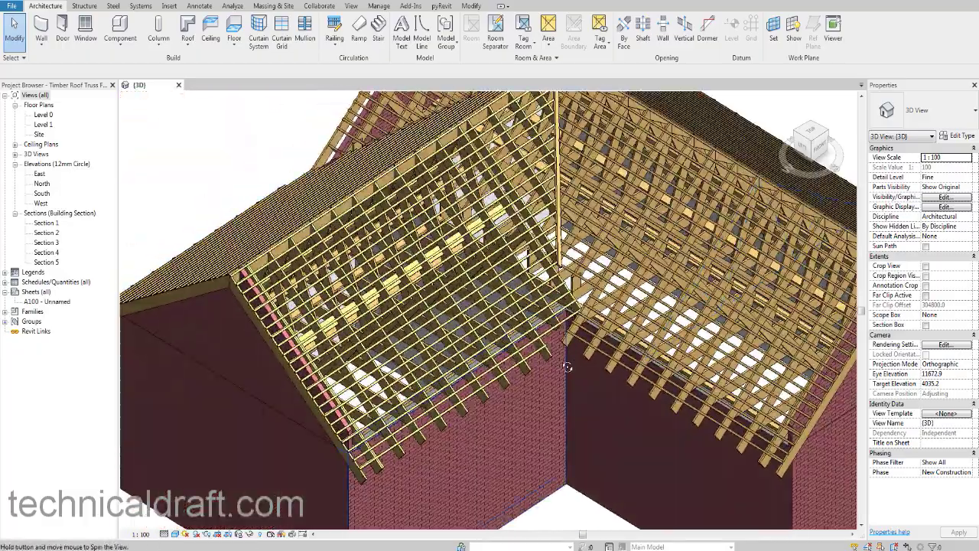
Examine the trusses and battens of both wings, including the valley and the front gable end
mouse_move(571, 368)
shift+middle_down()
mouse_move(636, 350)
mouse_move(553, 364)
shift+middle_up()
middle_drag(553, 364, 526, 394)
scroll(455, 369, up, 3)
scroll(502, 360, down, 3)
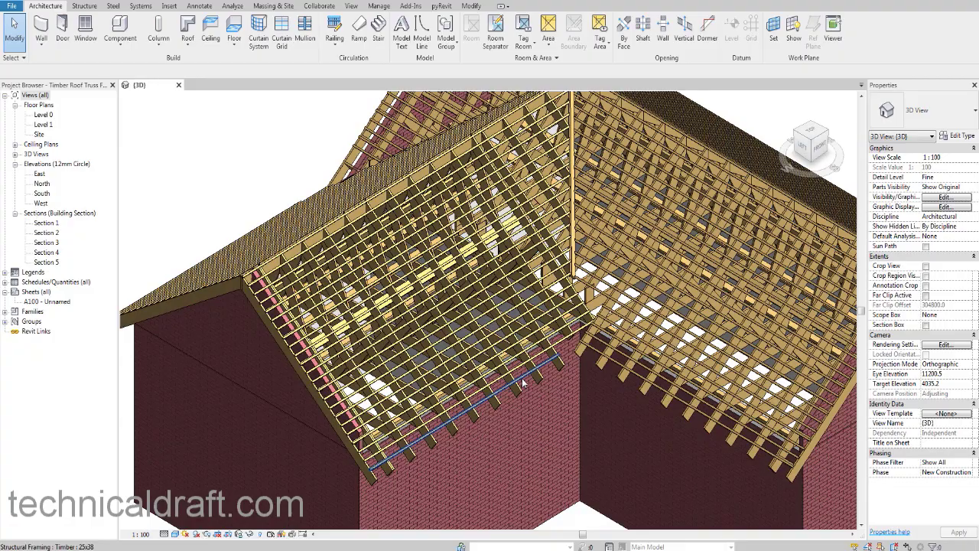
middle_drag(727, 386, 646, 368)
shift+middle_drag(734, 237, 632, 233)
middle_drag(639, 345, 602, 307)
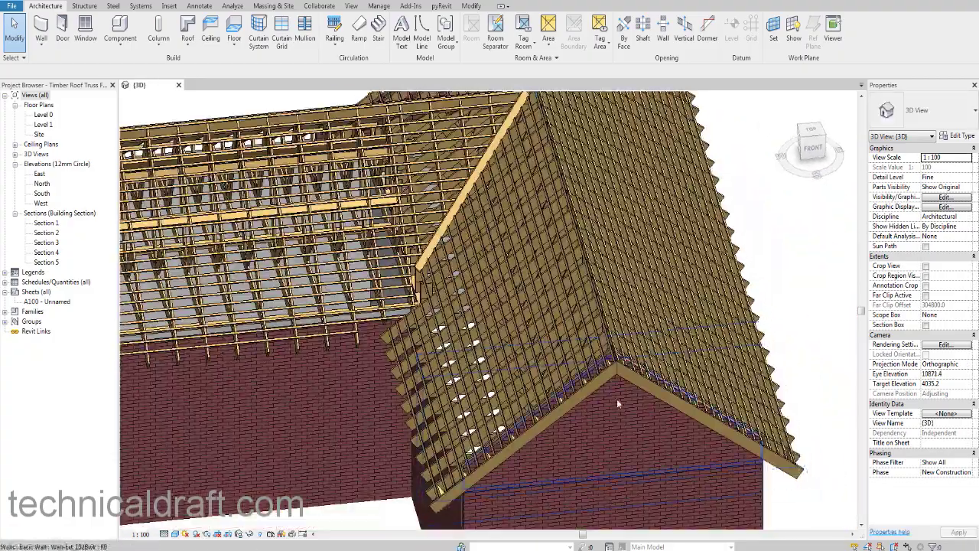
shift+middle_drag(617, 399, 653, 382)
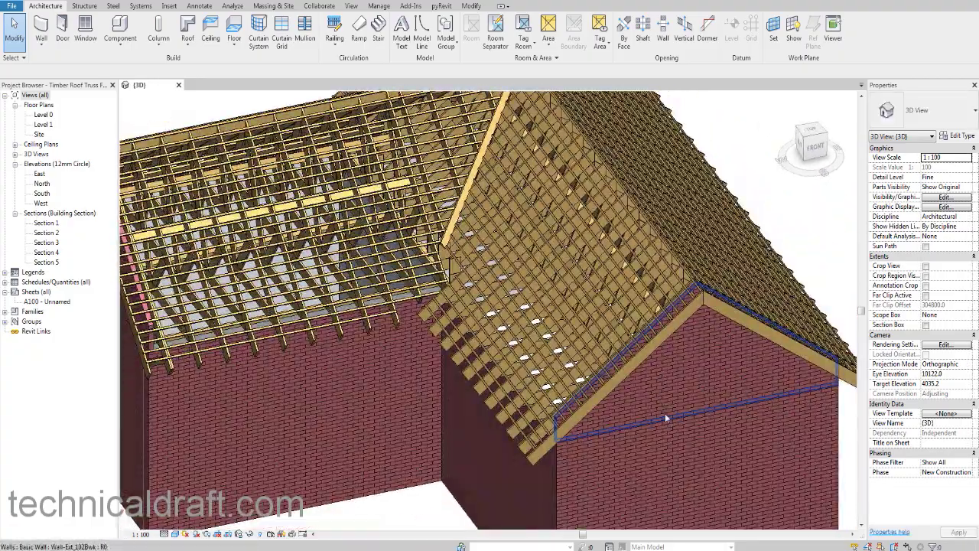
Temporarily hide the upper gable wall on the front wing and inspect the fink truss behind it
click(665, 413)
shift+middle_drag(610, 408, 354, 382)
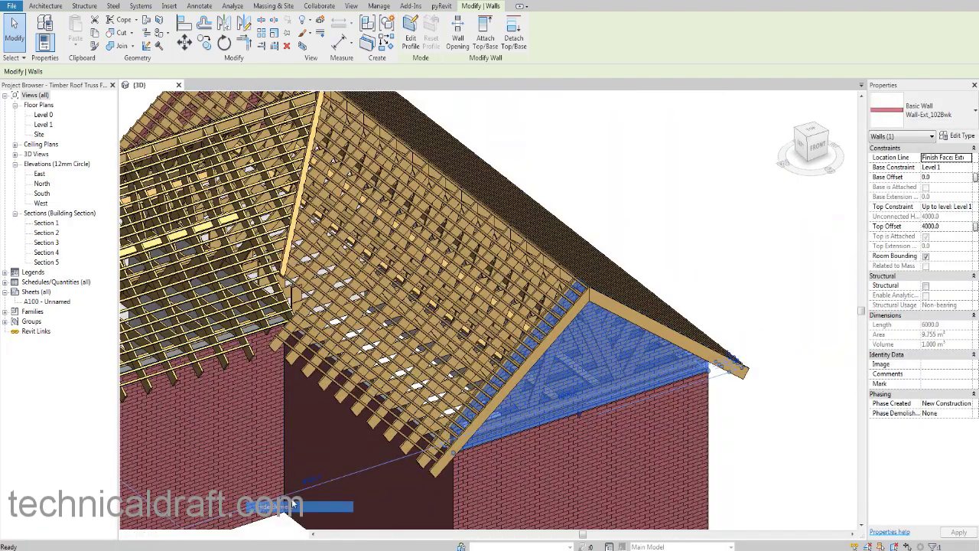
scroll(574, 368, down, 1)
middle_drag(575, 369, 507, 384)
scroll(531, 357, up, 2)
scroll(507, 385, down, 1)
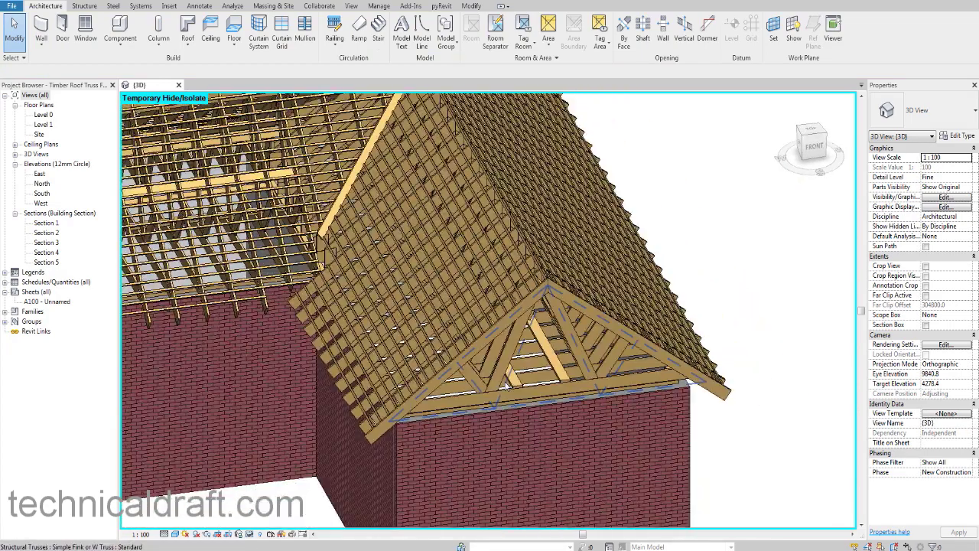
Open the Level 0 floor plan and examine the L-shaped wall layout, dimensions, internal wall and diagonal reference planes at the wing junction
double_click(43, 115)
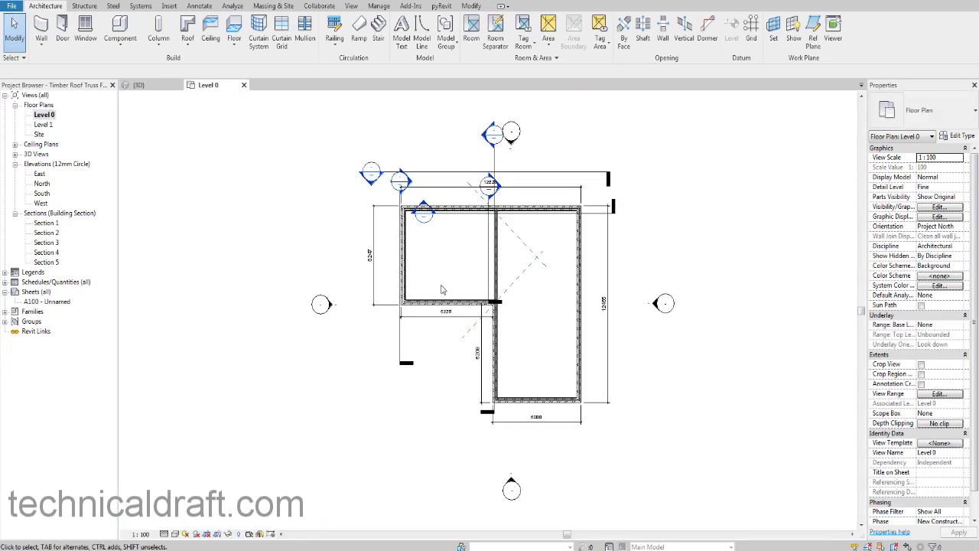
scroll(627, 278, up, 4)
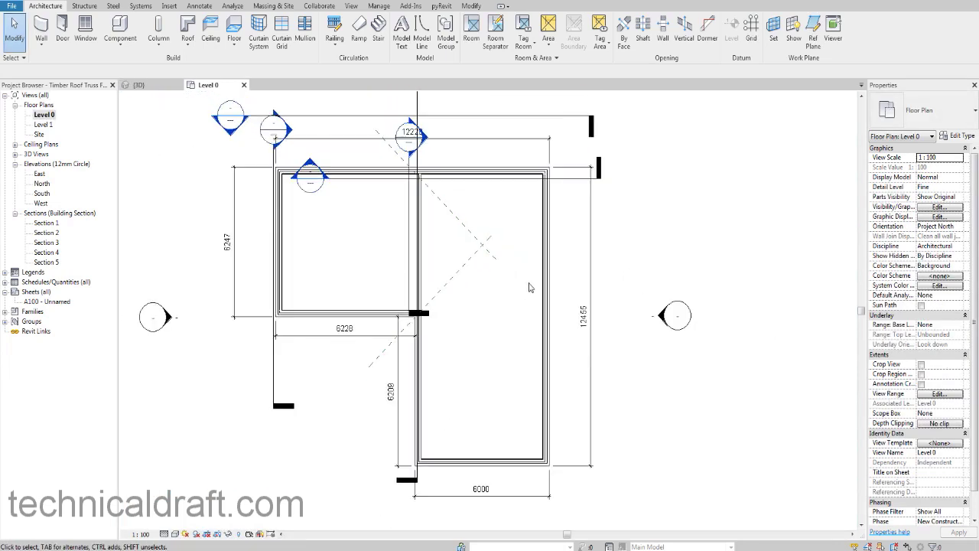
scroll(530, 288, down, 1)
middle_drag(430, 276, 428, 296)
scroll(429, 296, up, 2)
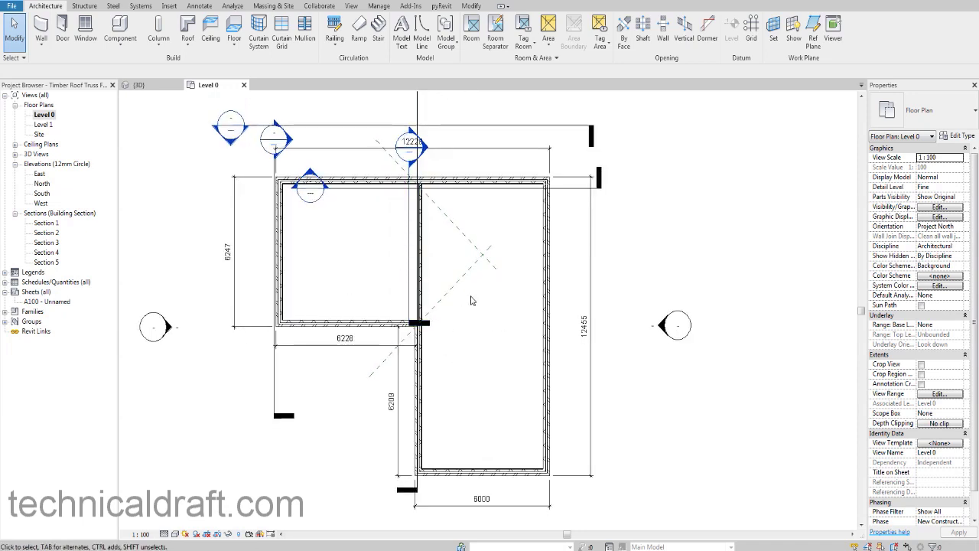
scroll(427, 314, up, 3)
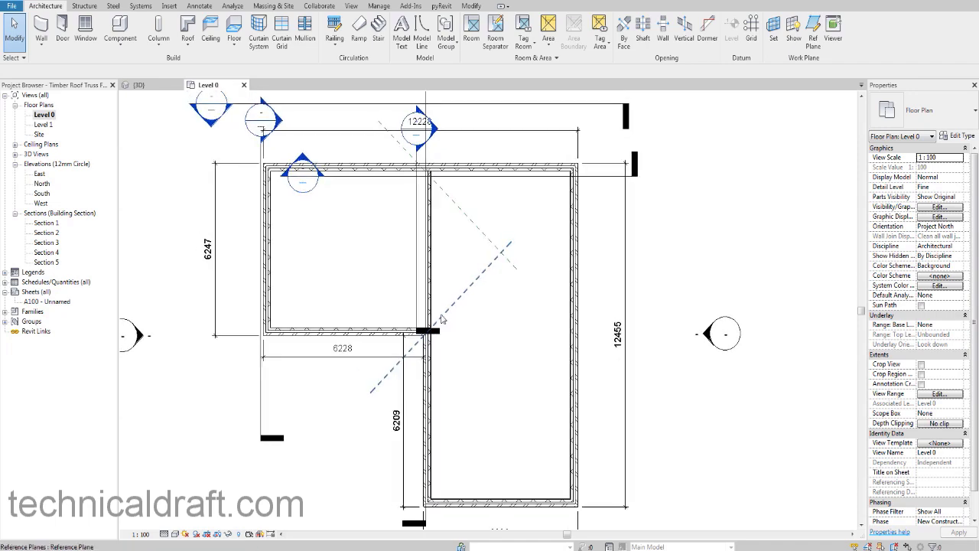
scroll(436, 291, up, 3)
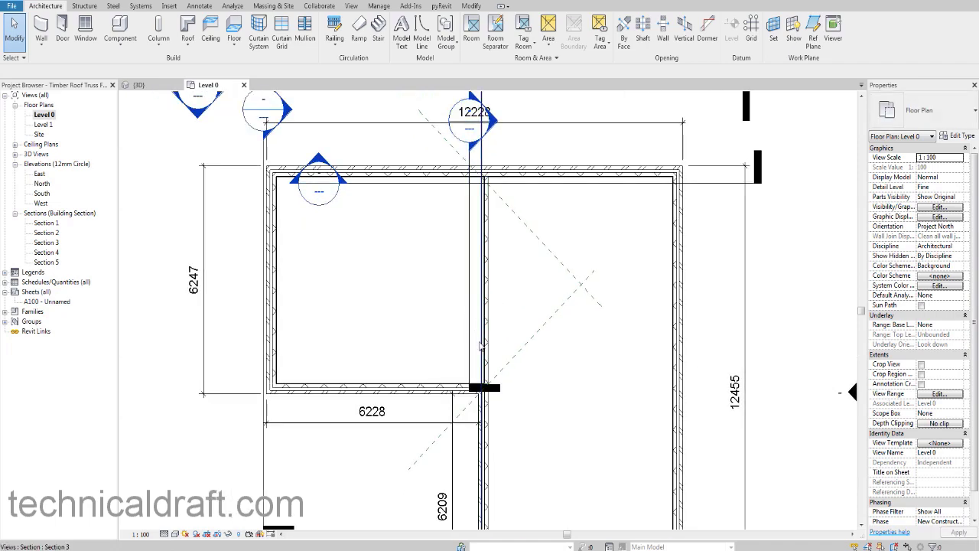
scroll(481, 346, up, 2)
scroll(502, 319, down, 4)
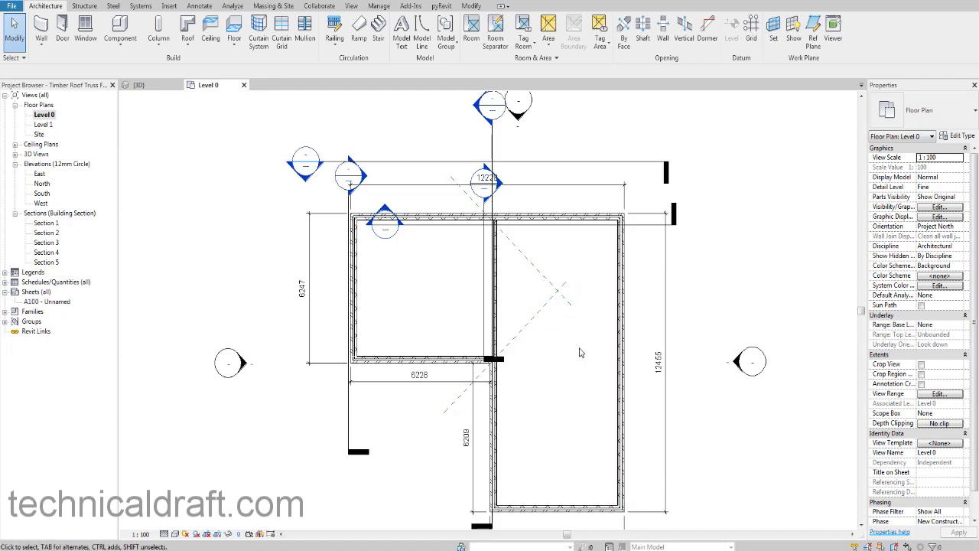
scroll(515, 317, up, 2)
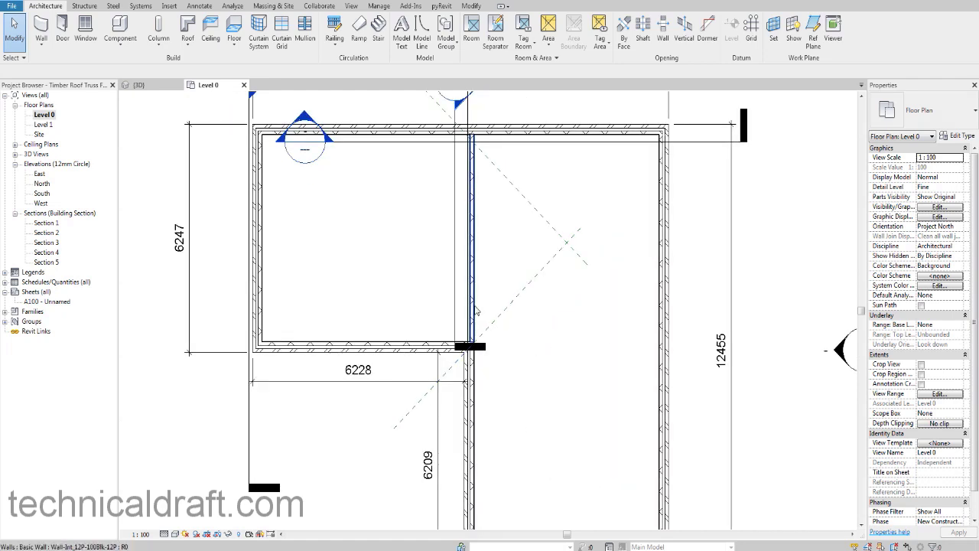
scroll(476, 310, down, 2)
middle_drag(506, 334, 477, 326)
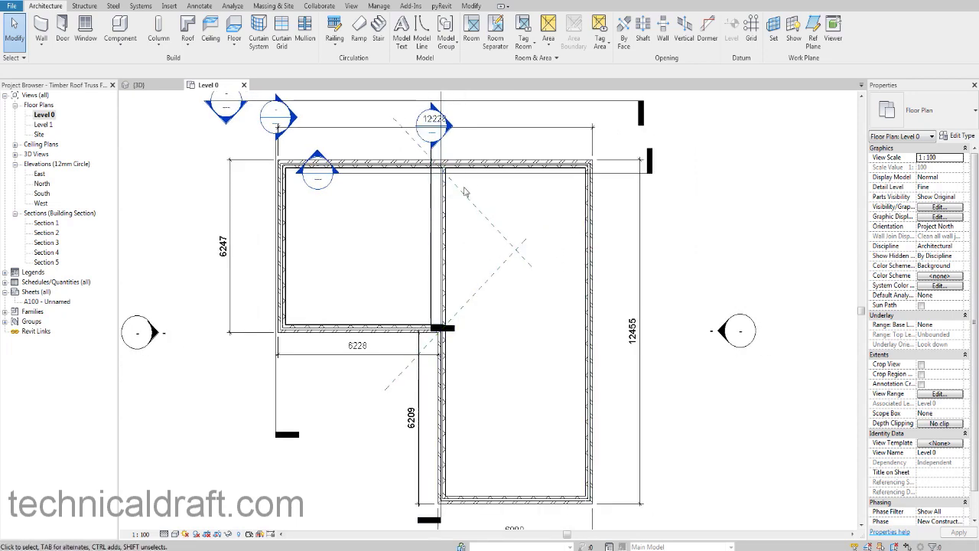
middle_drag(446, 203, 457, 220)
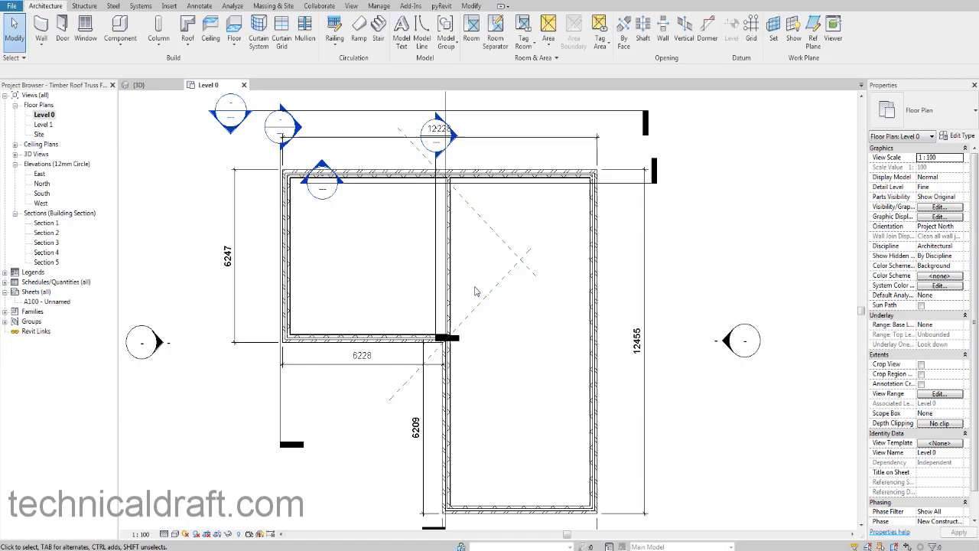
Return to the 3D view and inspect the fink truss behind the front gable end, selecting it to read its properties
middle_drag(564, 312, 538, 308)
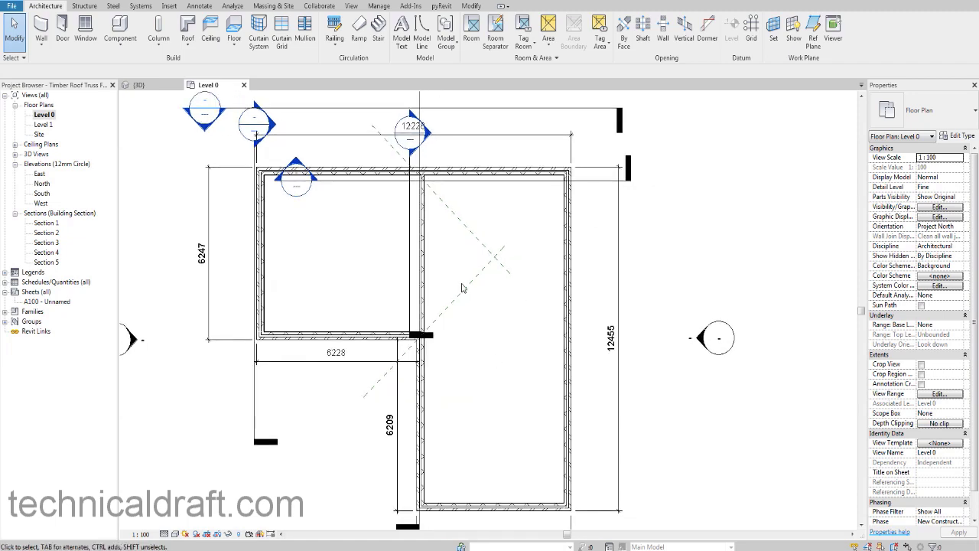
middle_drag(462, 287, 498, 247)
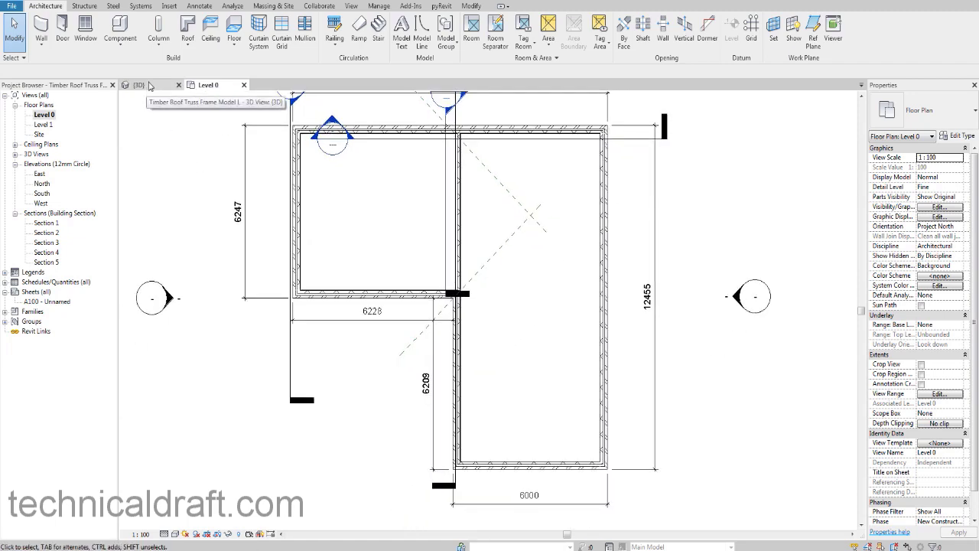
click(150, 85)
scroll(353, 245, down, 2)
shift+middle_drag(353, 245, 611, 278)
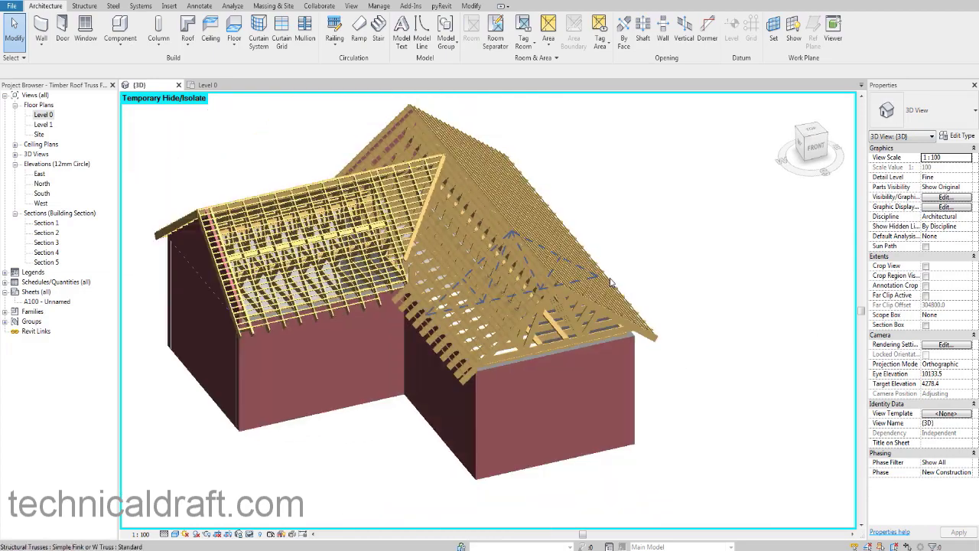
shift+middle_drag(599, 317, 611, 322)
scroll(568, 323, up, 1)
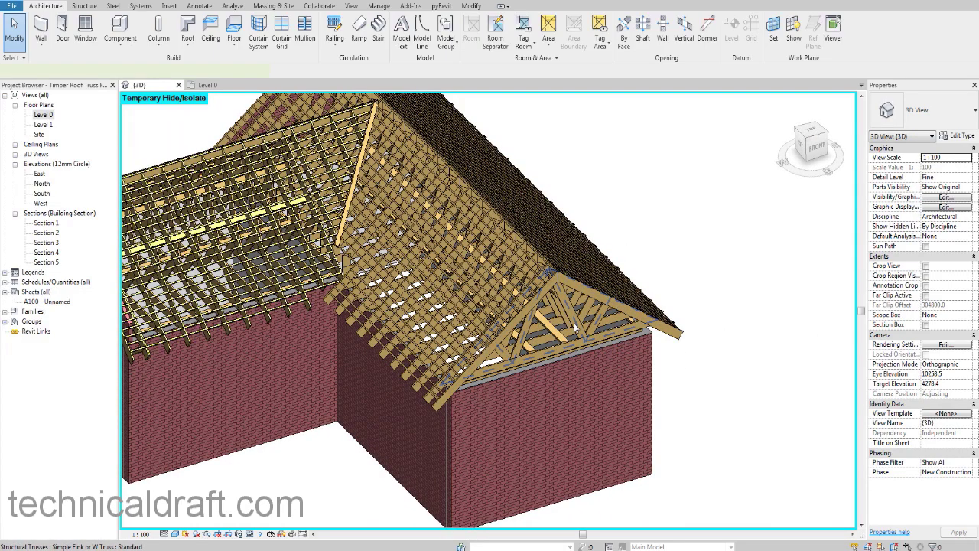
click(574, 322)
scroll(573, 323, up, 1)
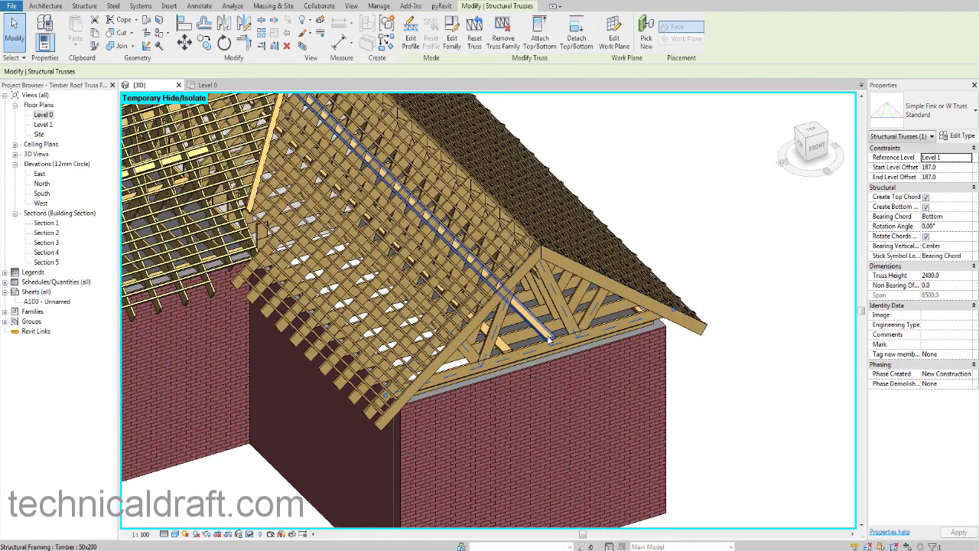
middle_drag(720, 274, 682, 288)
scroll(686, 280, down, 1)
click(690, 268)
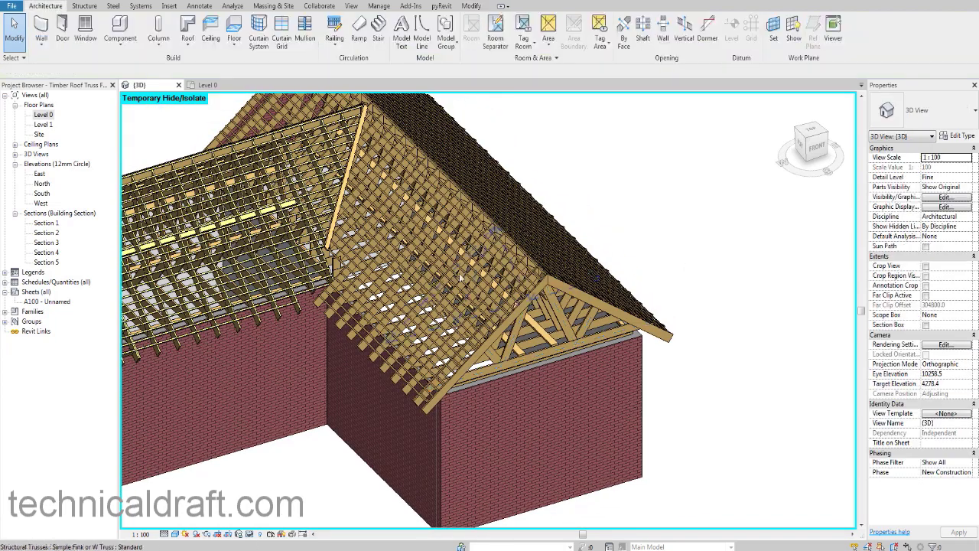
Start the structural Truss command and browse the family library to the UK Structural Trusses folder
click(85, 6)
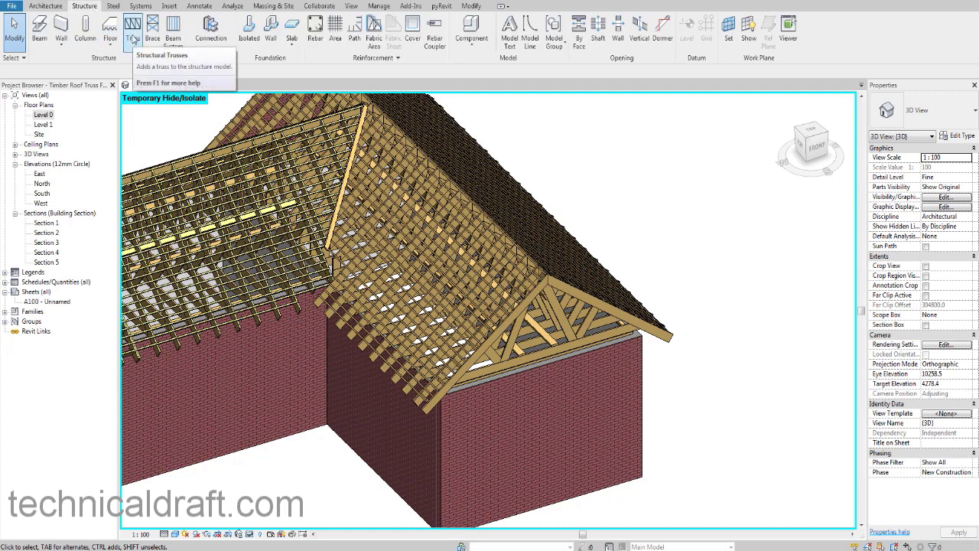
click(134, 40)
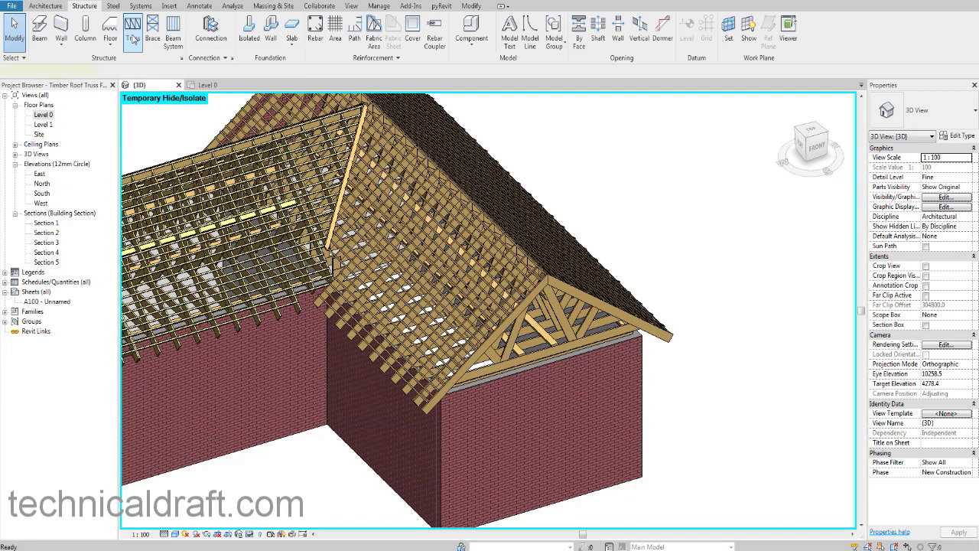
middle_drag(617, 171, 610, 173)
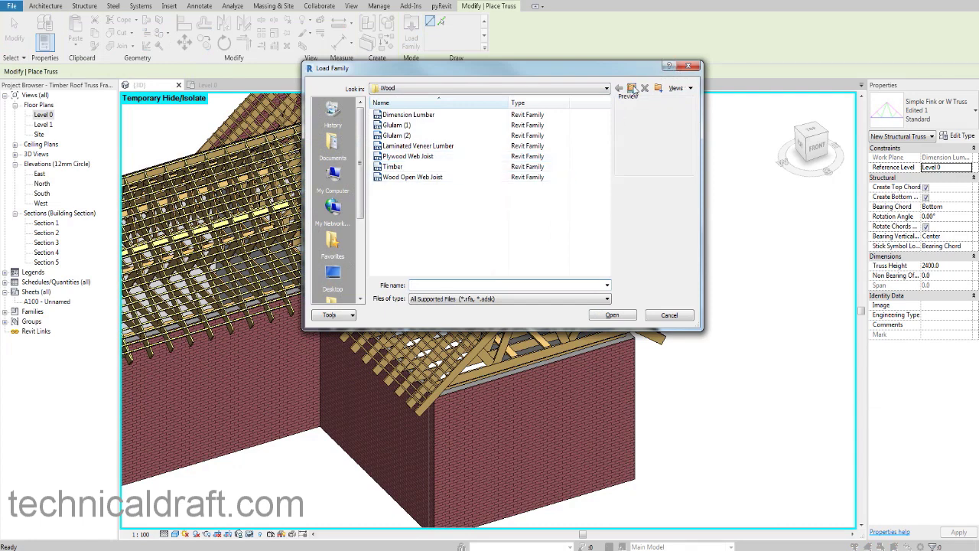
click(632, 88)
click(632, 89)
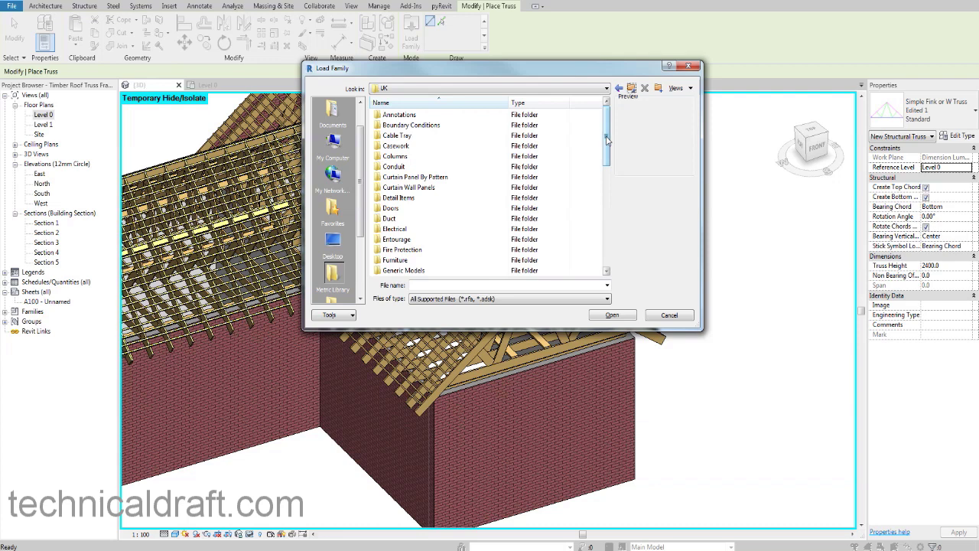
drag(607, 139, 586, 250)
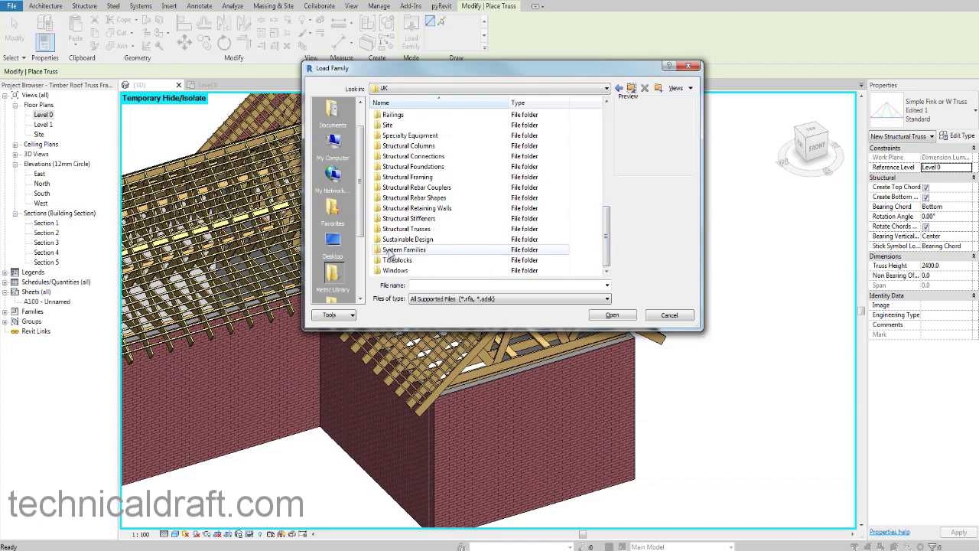
double_click(420, 229)
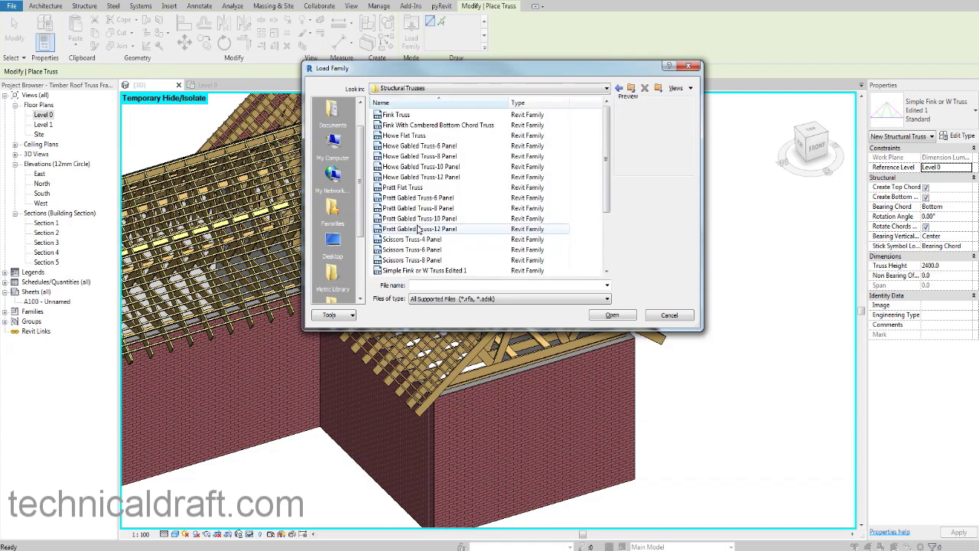
Preview the truss families one after another, from Fink Truss through the Howe, Pratt and Scissors types
click(421, 117)
key(Down)
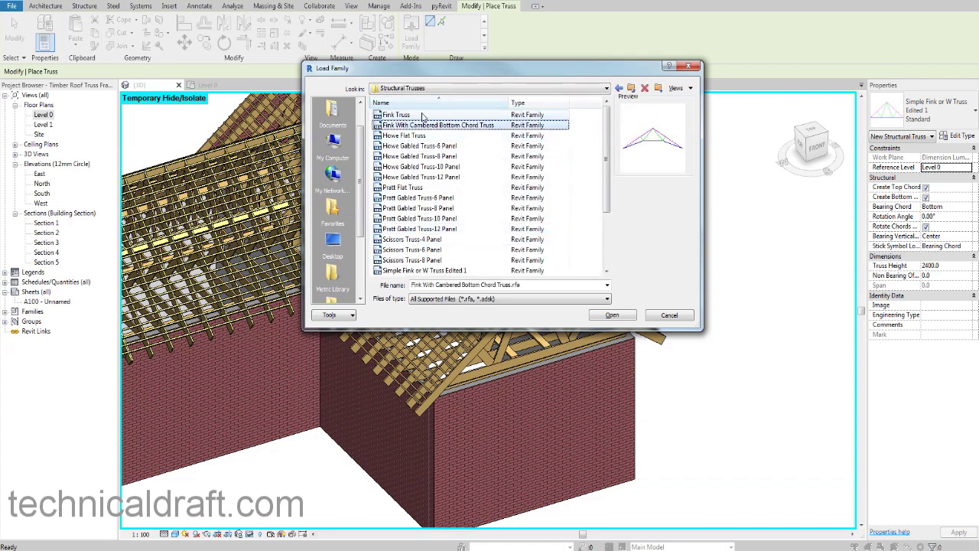
key(Down)
key(Down)
key(Down)
key(Up)
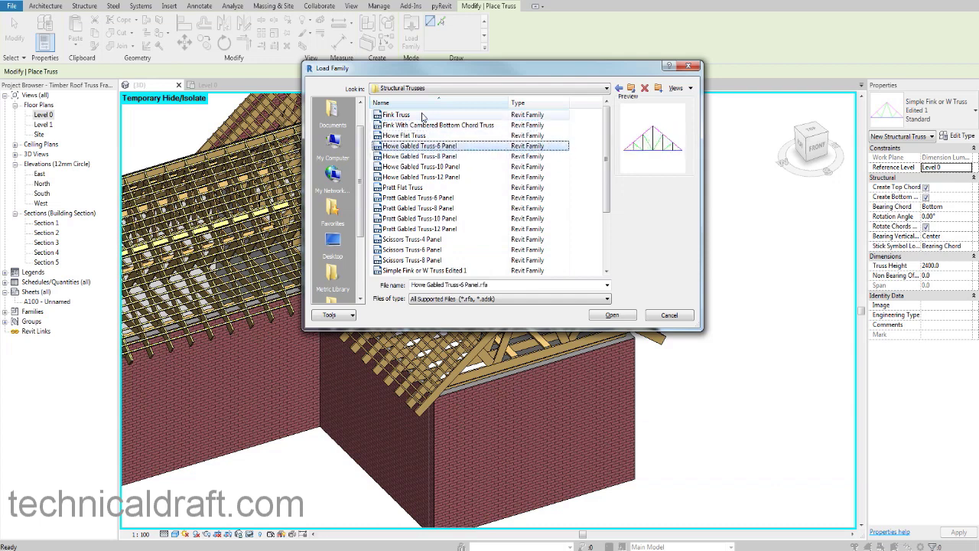
key(Up)
key(Down)
key(Down)
key(Down)
key(Down)
key(Down)
key(Down)
key(Up)
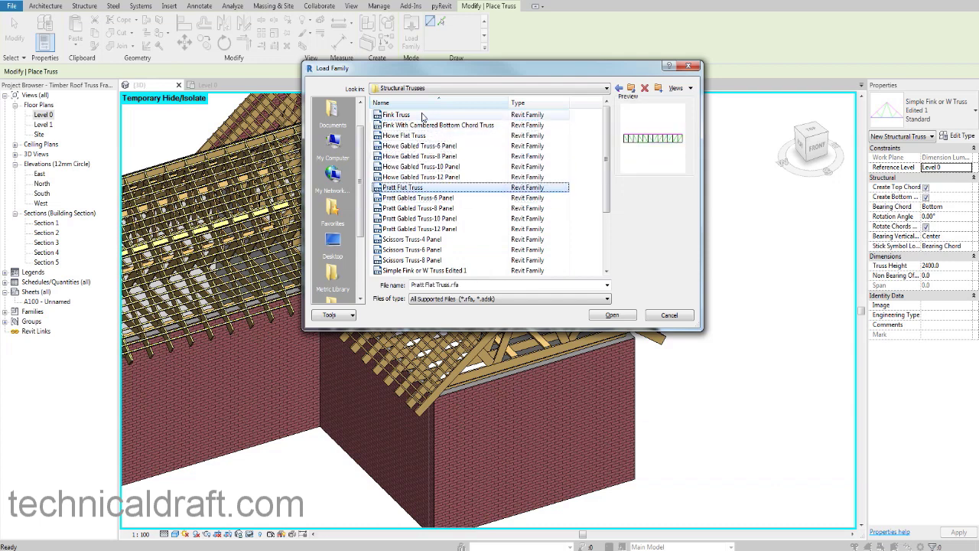
key(Down)
key(Down)
key(Down)
key(Down)
key(Down)
key(Down)
key(Down)
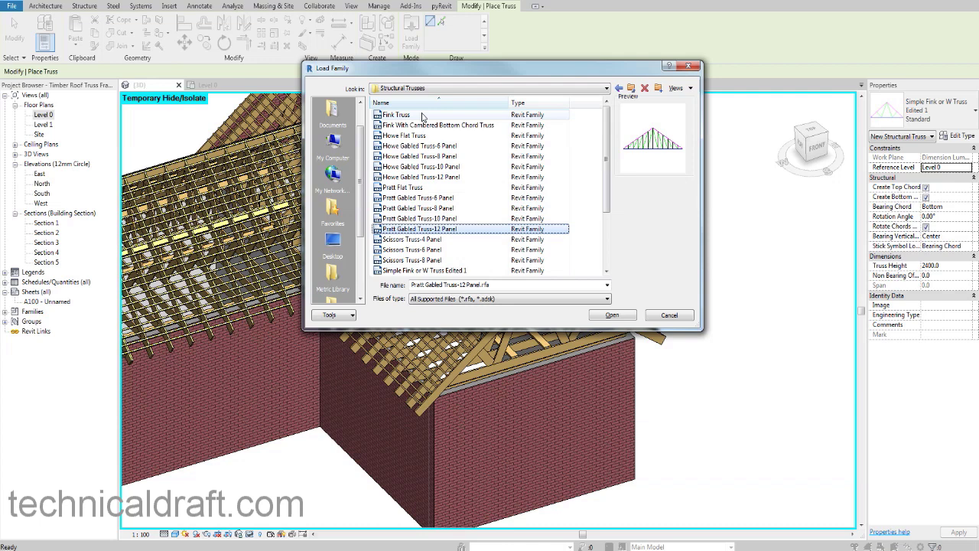
Preview the Simple Fink or W Truss family and leave the library without loading anything
scroll(430, 115, down, 3)
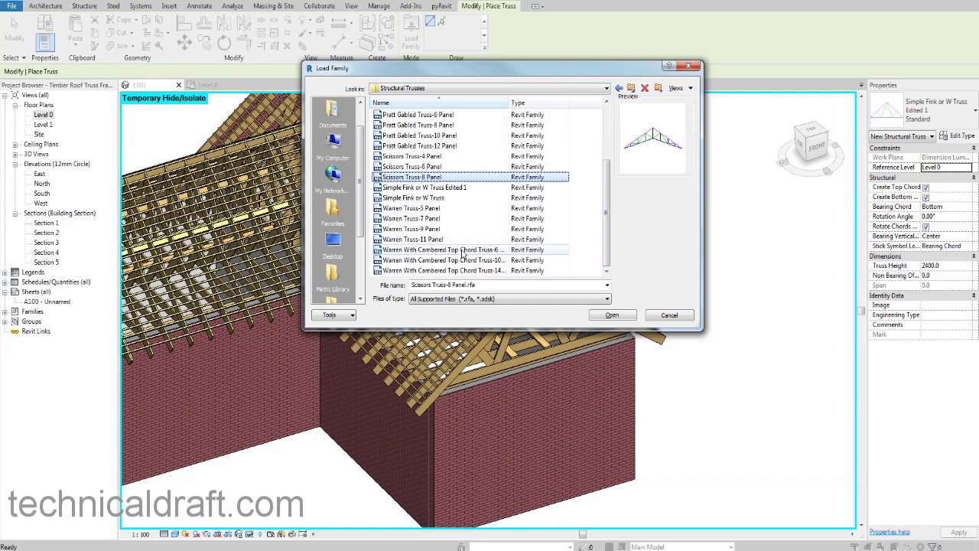
click(442, 200)
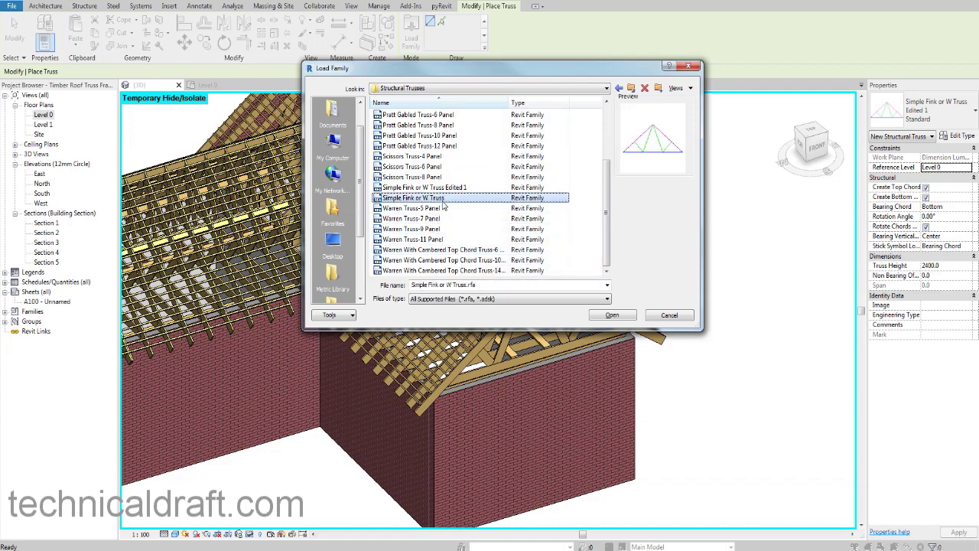
click(690, 67)
Examine the fink trusses and the gable end ladder at the front gable, and leave the Truss command
scroll(540, 306, up, 4)
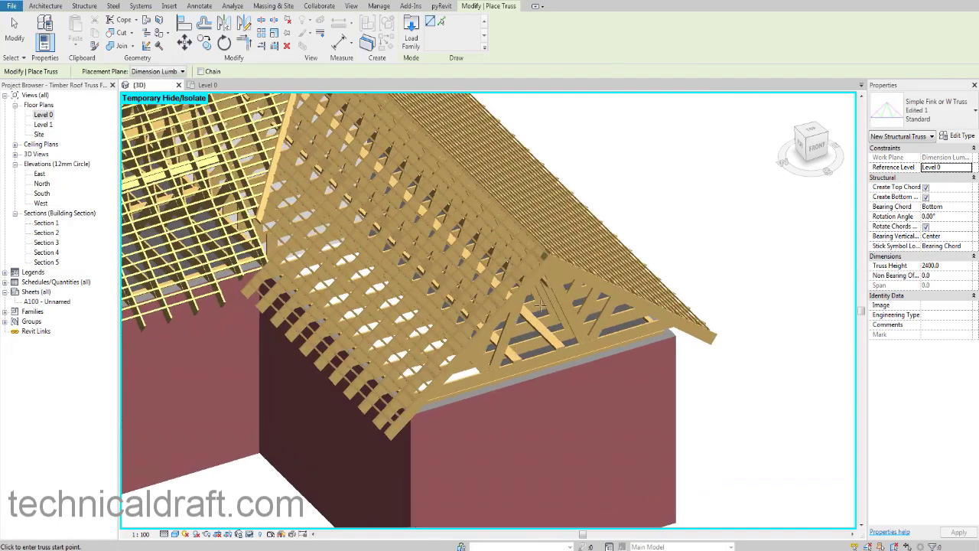
scroll(540, 306, up, 4)
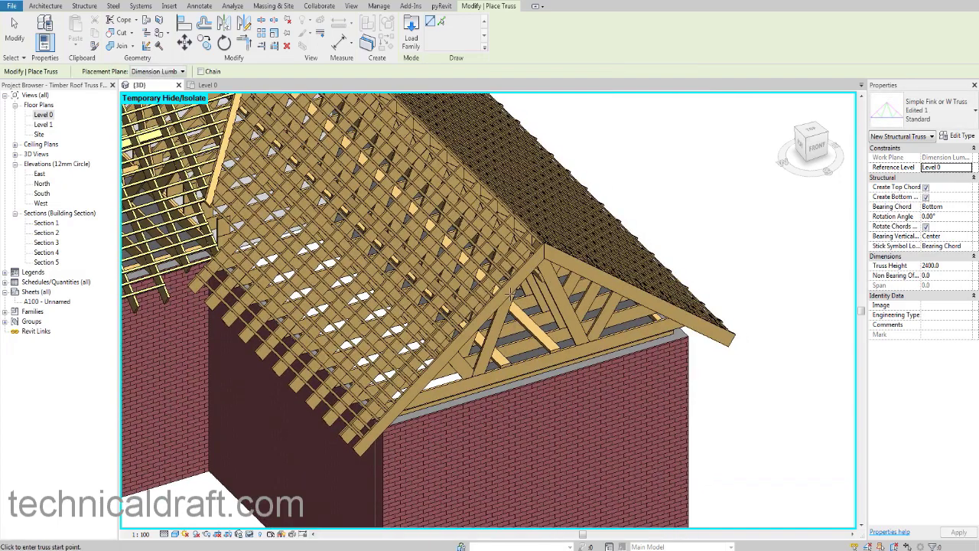
scroll(510, 302, down, 6)
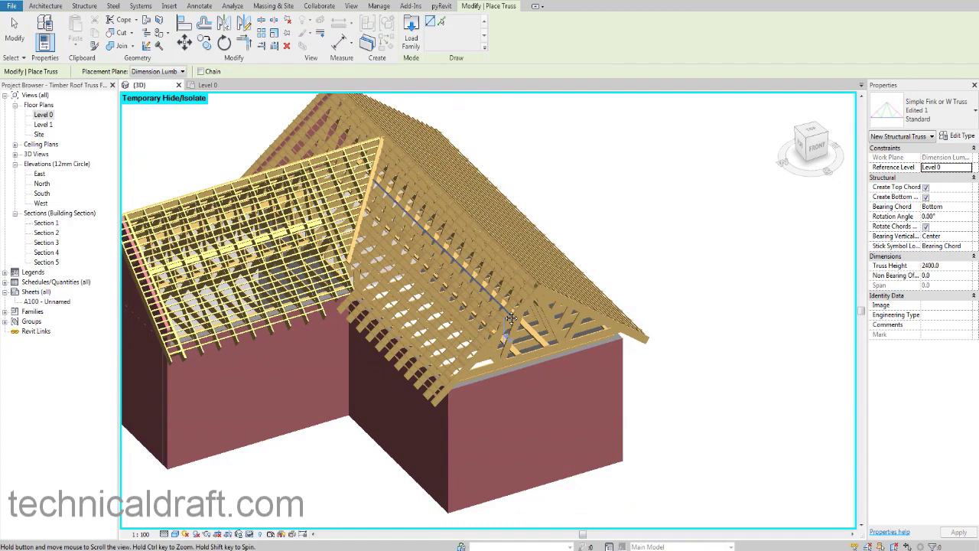
middle_drag(511, 318, 513, 306)
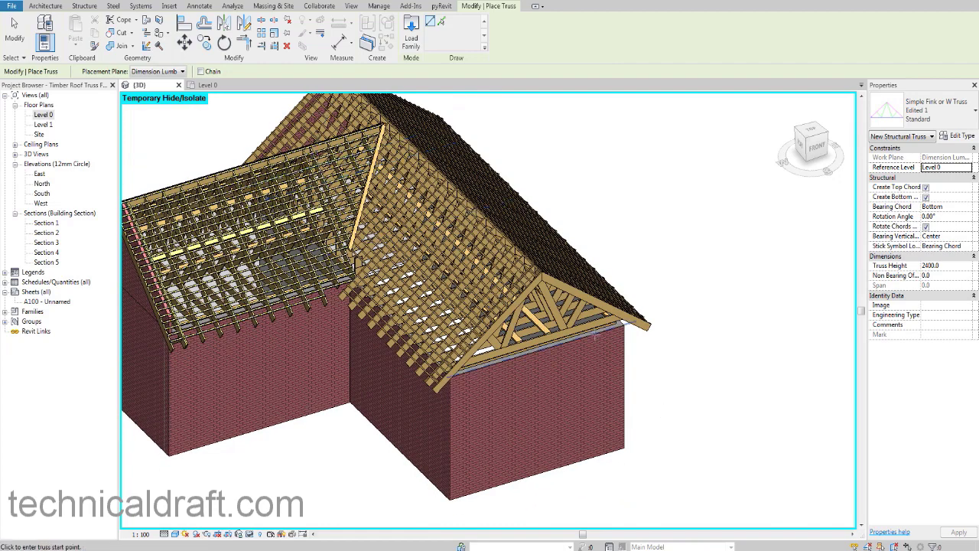
scroll(584, 306, up, 1)
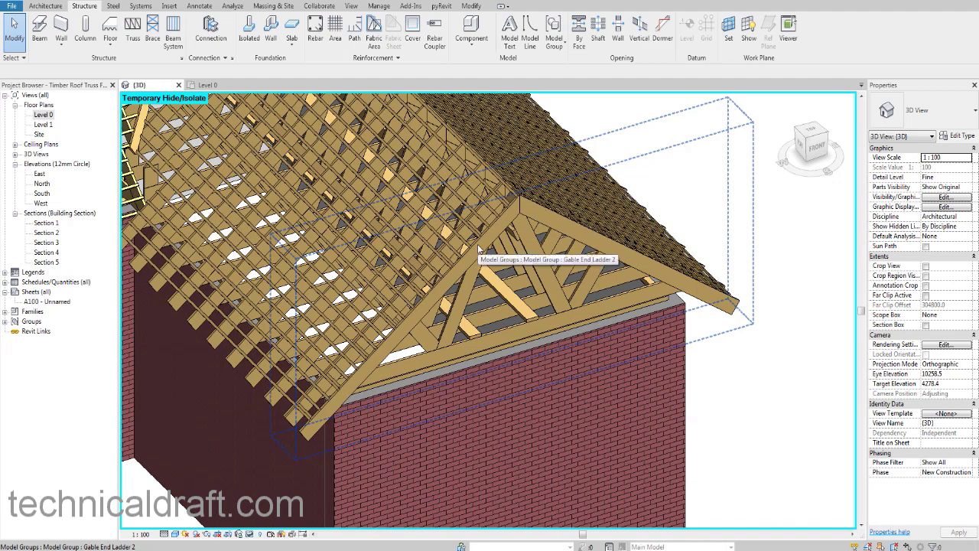
scroll(490, 238, down, 1)
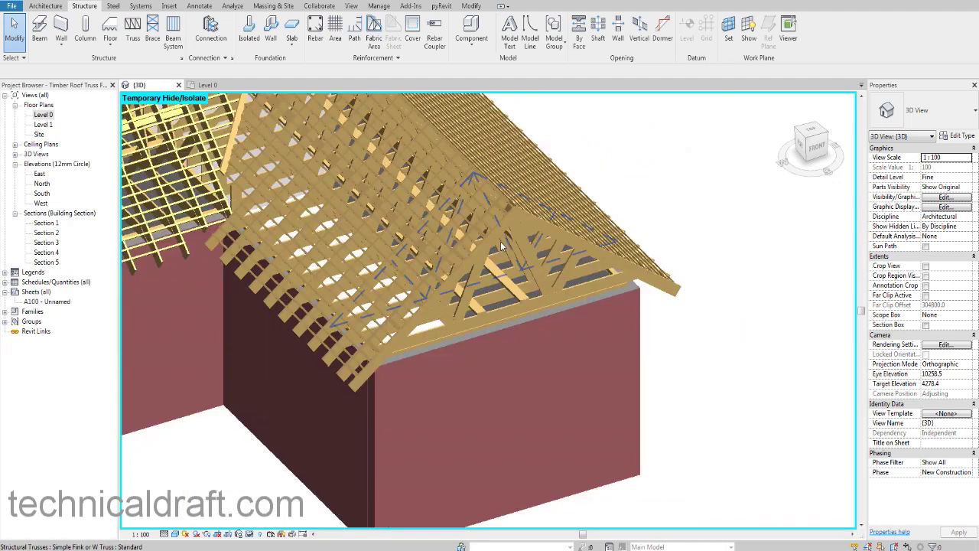
middle_drag(501, 241, 521, 274)
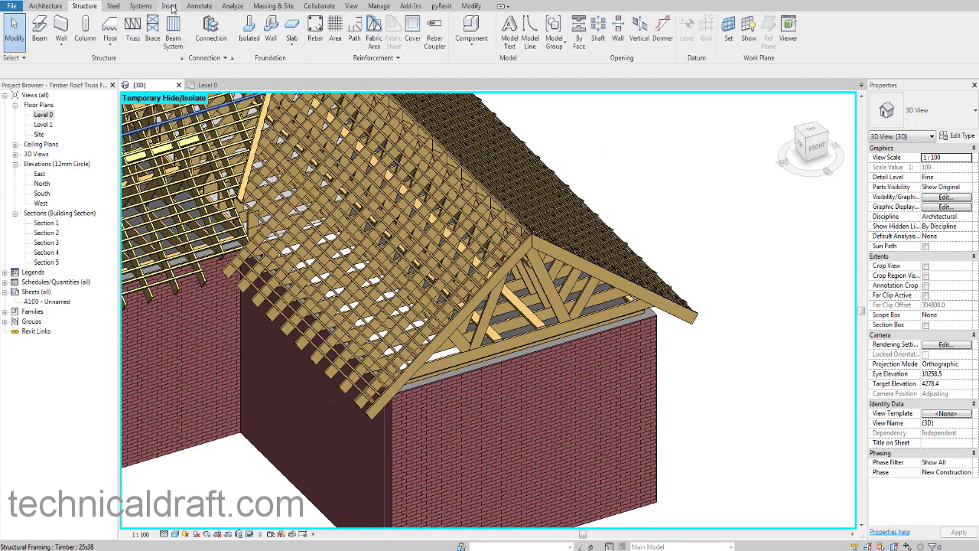
Start the Beam command, select all families in the Wood library folder for review, and close the library without loading them
click(169, 6)
click(419, 49)
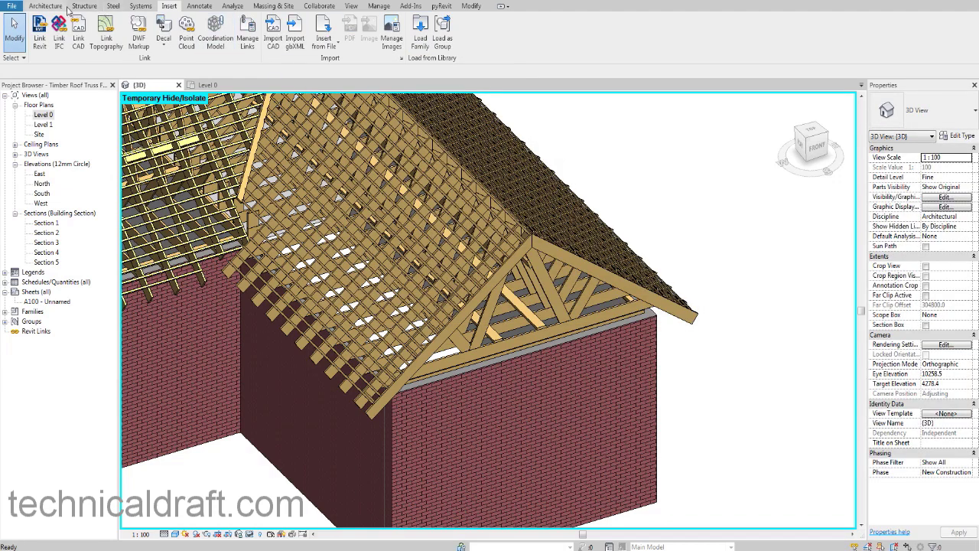
click(82, 6)
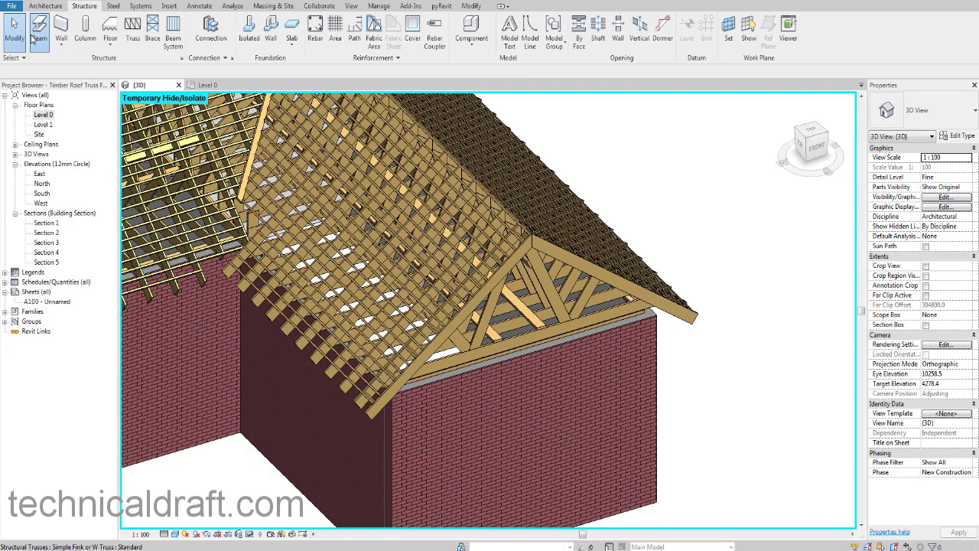
click(38, 30)
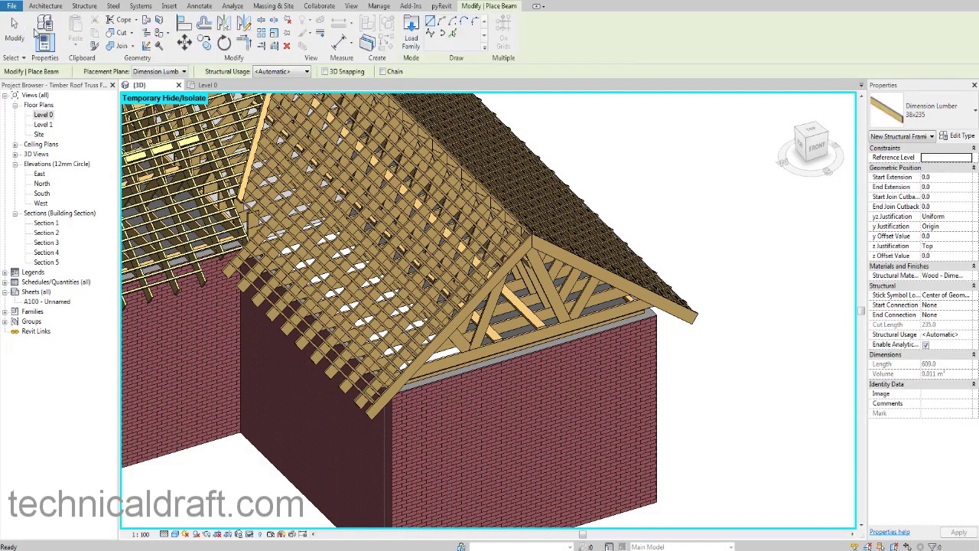
click(411, 34)
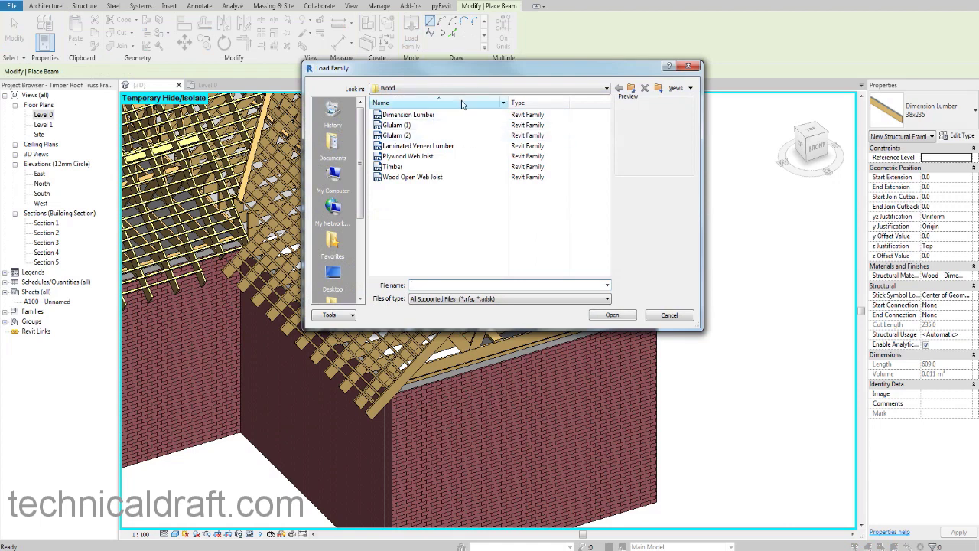
drag(433, 215, 387, 119)
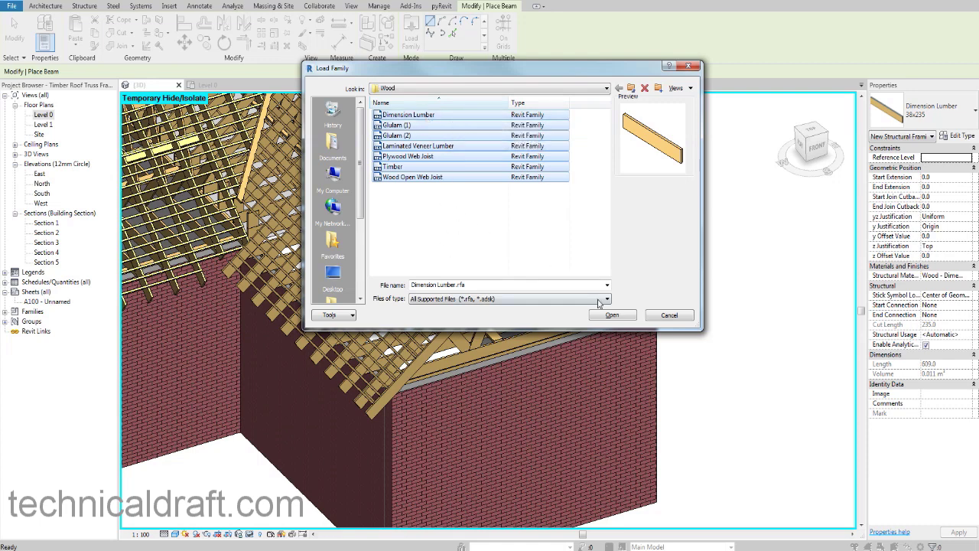
click(674, 320)
Leave the Beam command and inspect the Gable End Ladder 2 model group on the front gable from several angles
middle_drag(507, 338, 462, 309)
scroll(515, 344, up, 1)
key(Escape)
scroll(516, 343, down, 2)
scroll(487, 327, up, 2)
scroll(463, 341, up, 1)
click(461, 310)
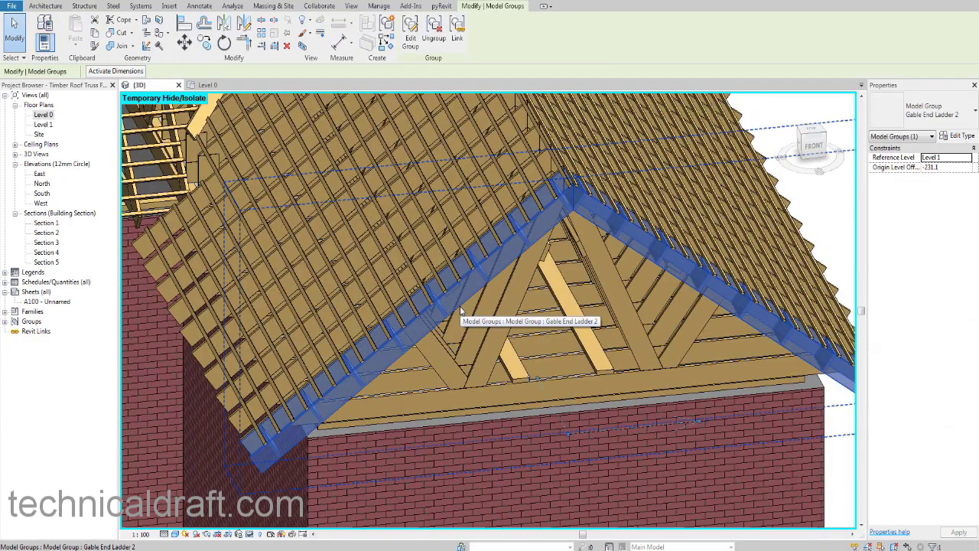
scroll(461, 310, down, 2)
shift+middle_drag(460, 312, 490, 332)
scroll(476, 338, up, 1)
scroll(468, 339, down, 1)
mouse_move(490, 332)
shift+middle_down()
mouse_move(568, 303)
mouse_move(586, 314)
mouse_move(581, 320)
mouse_move(544, 291)
shift+middle_up()
scroll(567, 302, up, 1)
scroll(545, 288, down, 1)
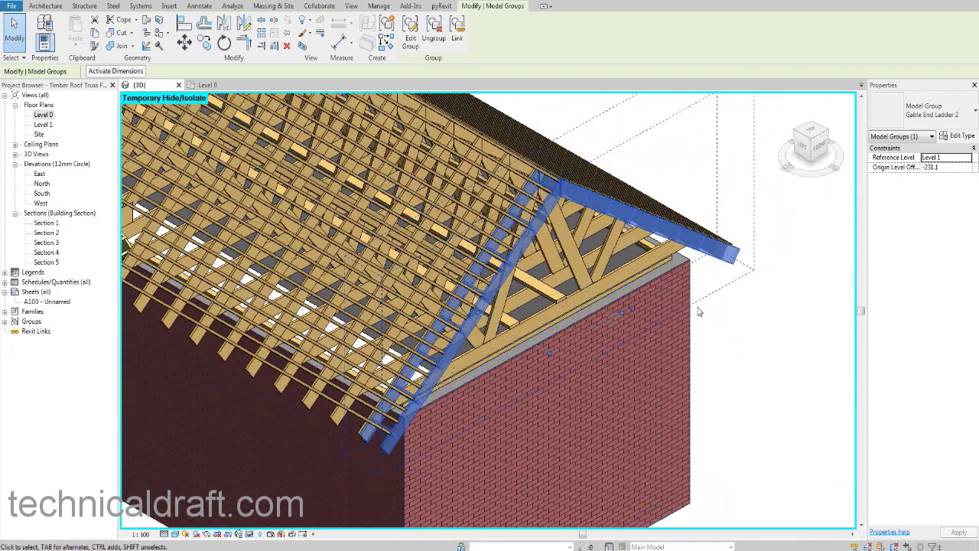
Deselect the ladder group and inspect the side wing's gable framing and battens, selecting one of its fink trusses
click(731, 310)
scroll(741, 312, down, 1)
mouse_move(743, 312)
shift+middle_down()
mouse_move(667, 330)
mouse_move(610, 312)
mouse_move(677, 323)
mouse_move(474, 331)
shift+middle_up()
scroll(558, 322, up, 1)
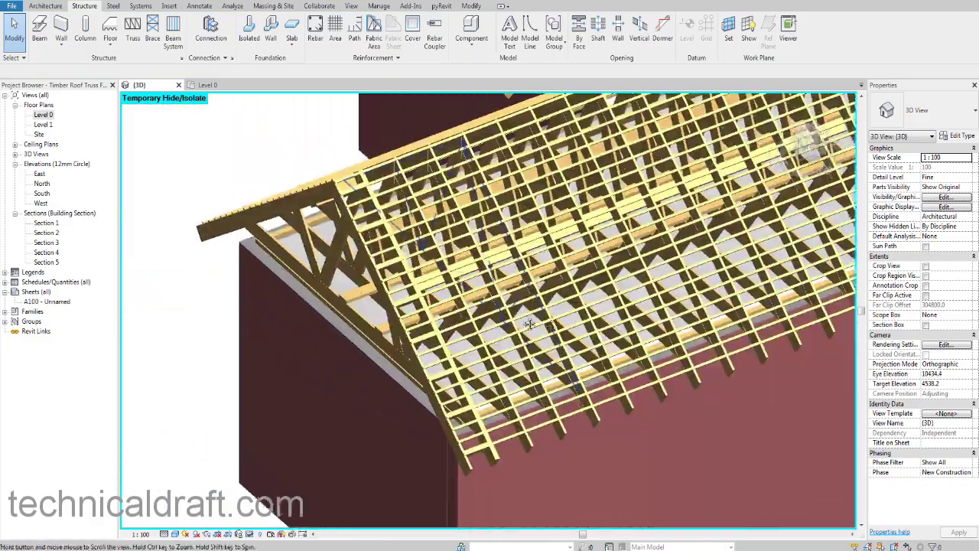
scroll(456, 332, down, 1)
scroll(455, 331, up, 4)
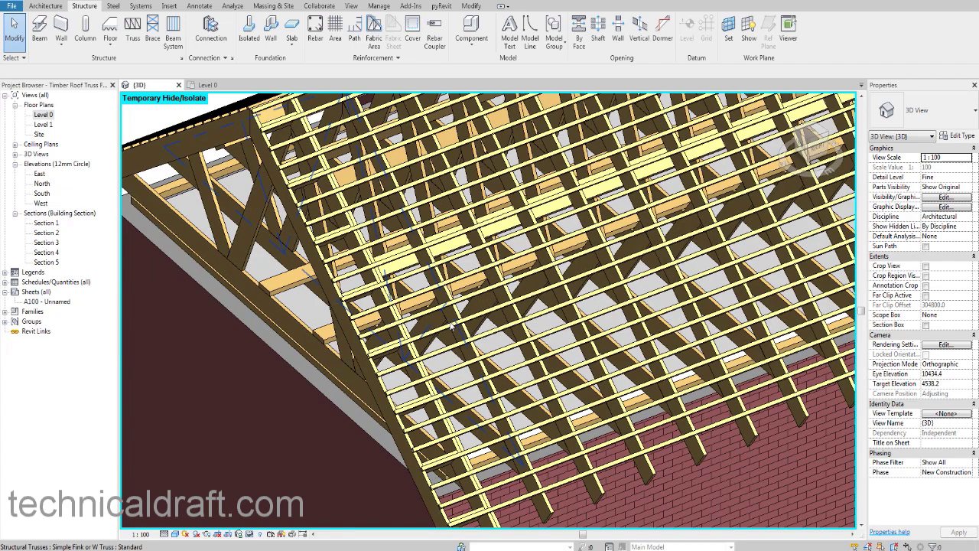
click(457, 317)
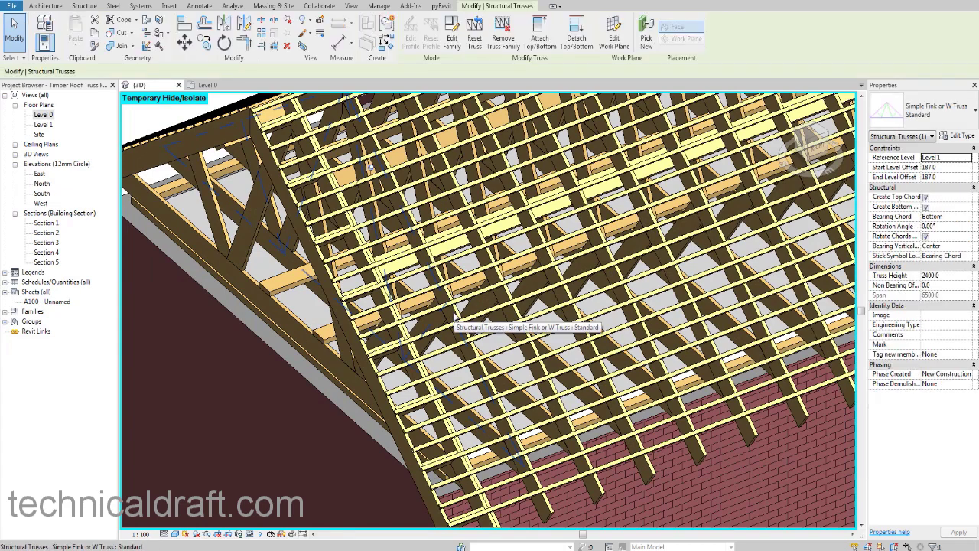
Inspect the battens over the side wing's eaves and deselect the fink truss
scroll(453, 314, down, 3)
scroll(483, 428, up, 4)
scroll(523, 376, up, 2)
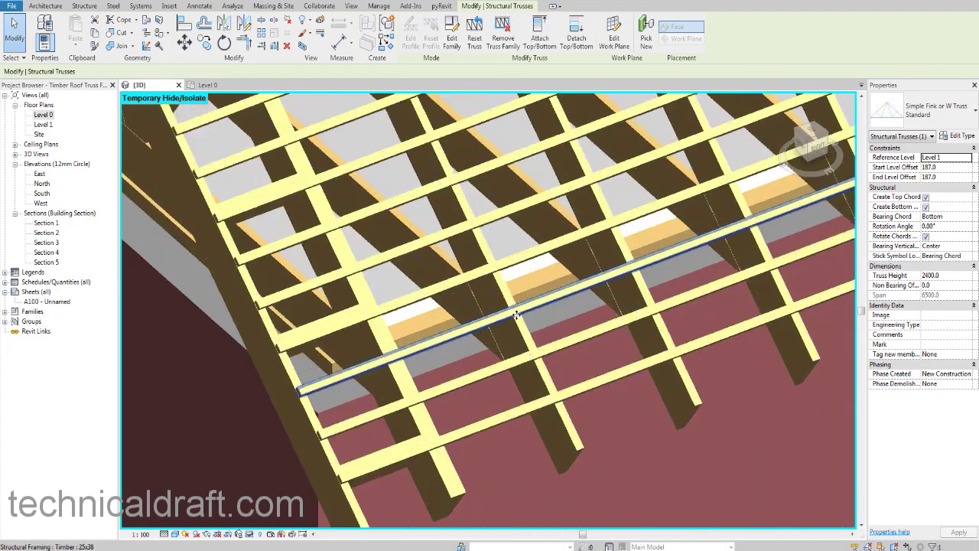
scroll(512, 304, down, 7)
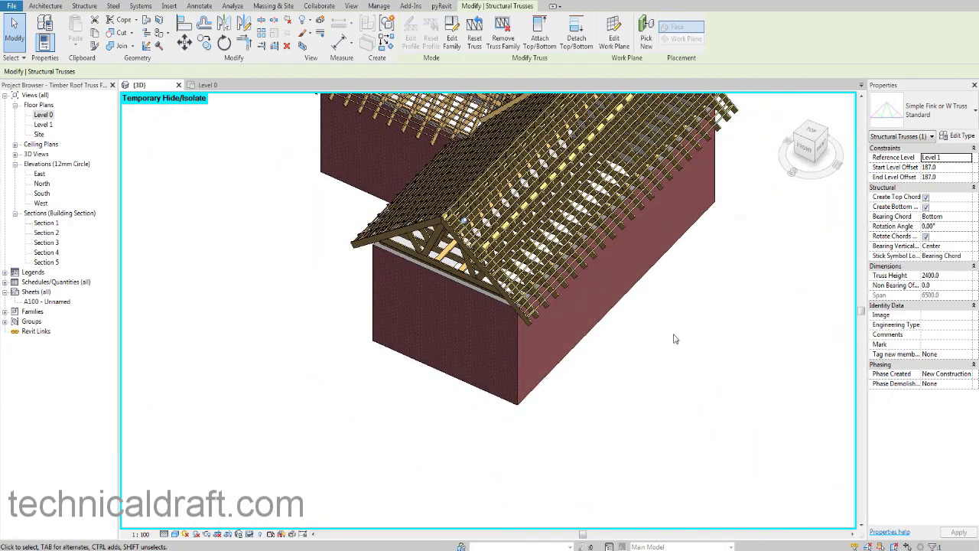
click(675, 335)
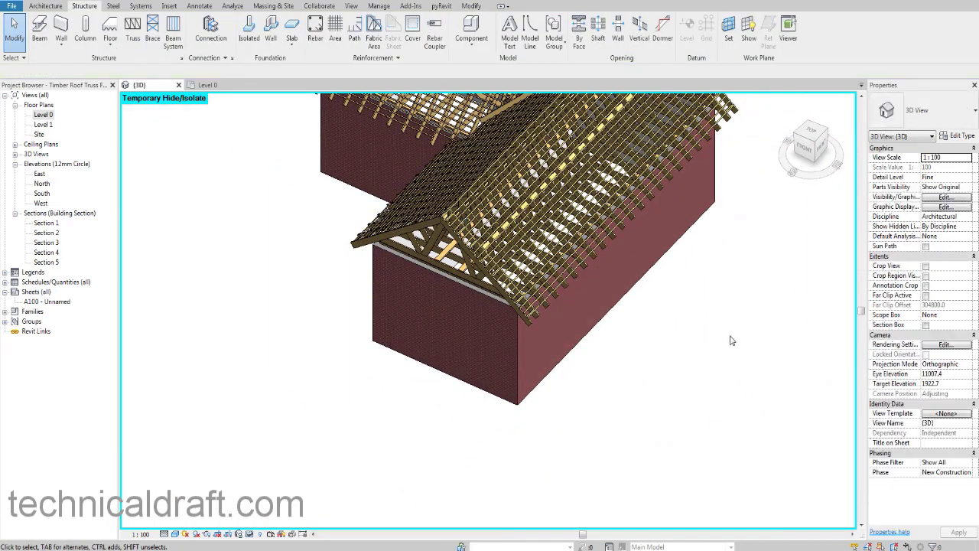
Turn on the 3D view's section box and pull its face inward past the front gable wall to expose the trusses
click(926, 326)
shift+middle_drag(527, 349, 507, 466)
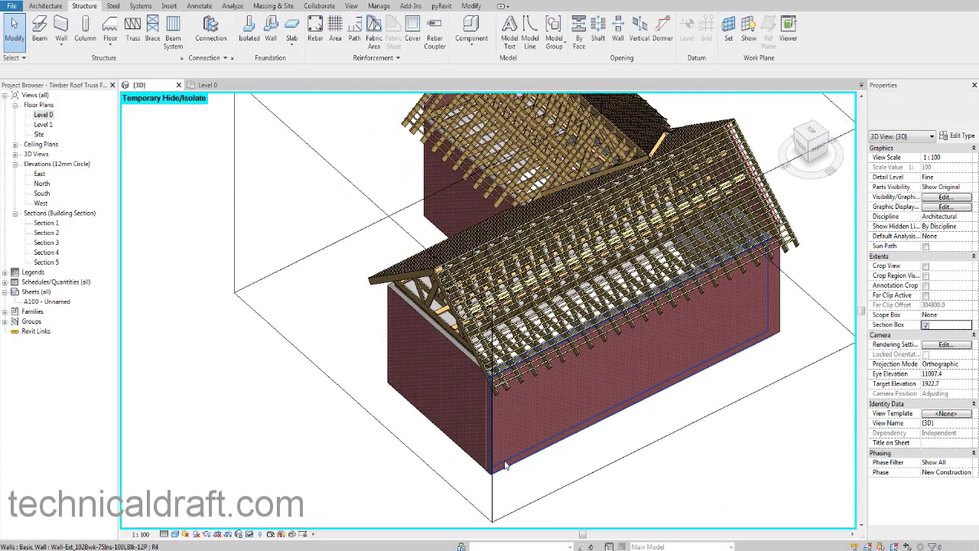
click(505, 464)
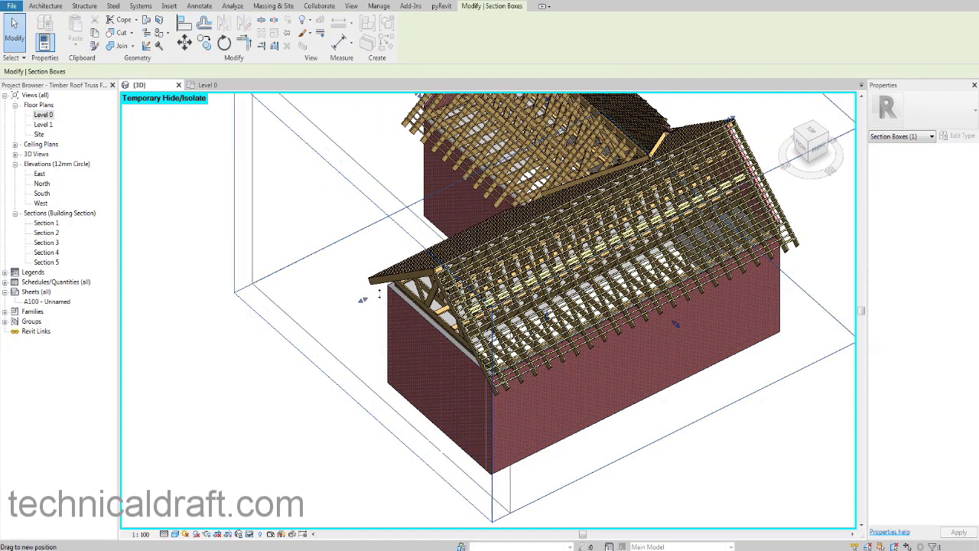
drag(379, 294, 409, 279)
shift+middle_drag(561, 418, 715, 470)
middle_drag(715, 470, 712, 308)
middle_drag(712, 308, 645, 381)
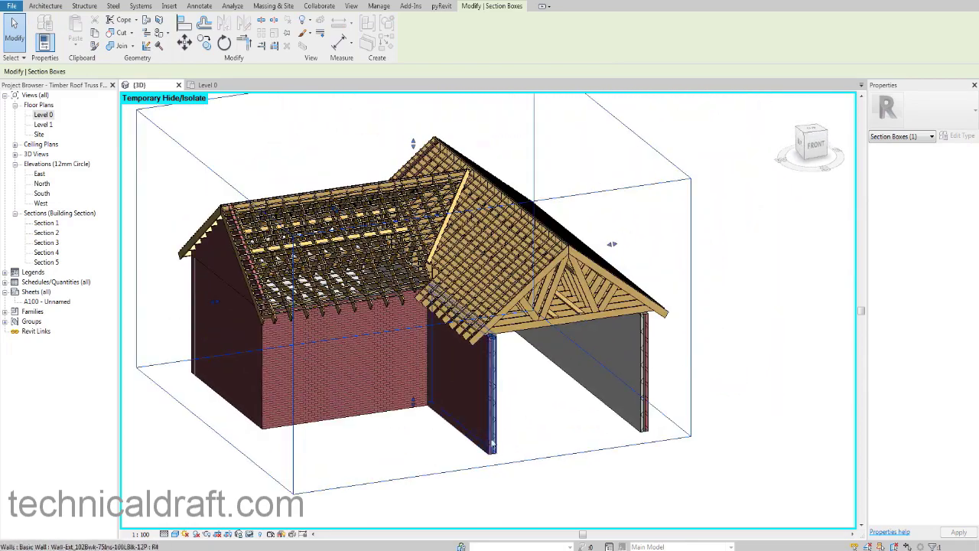
Select the 38x235 bottom chord of the exposed fink truss and inspect it across both supporting walls
scroll(528, 306, up, 10)
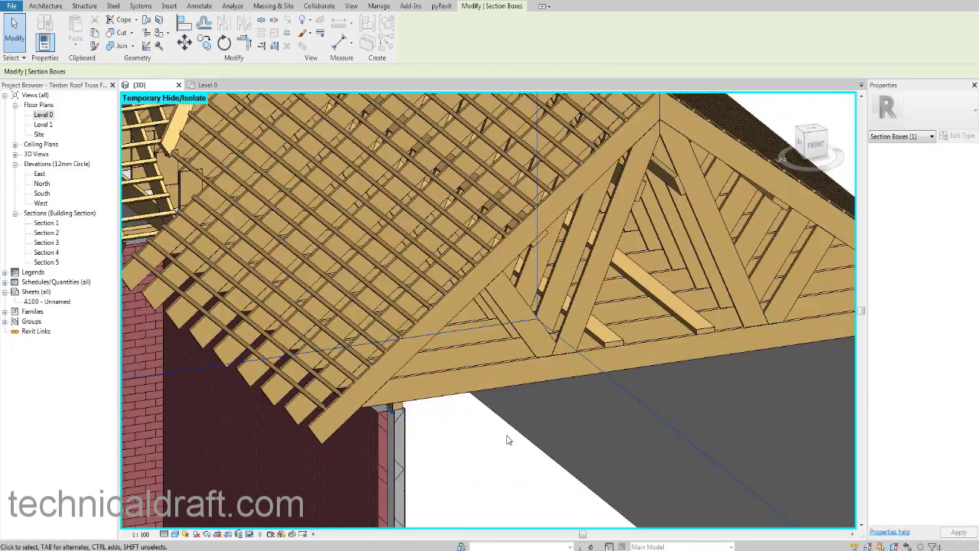
key(Tab)
click(489, 393)
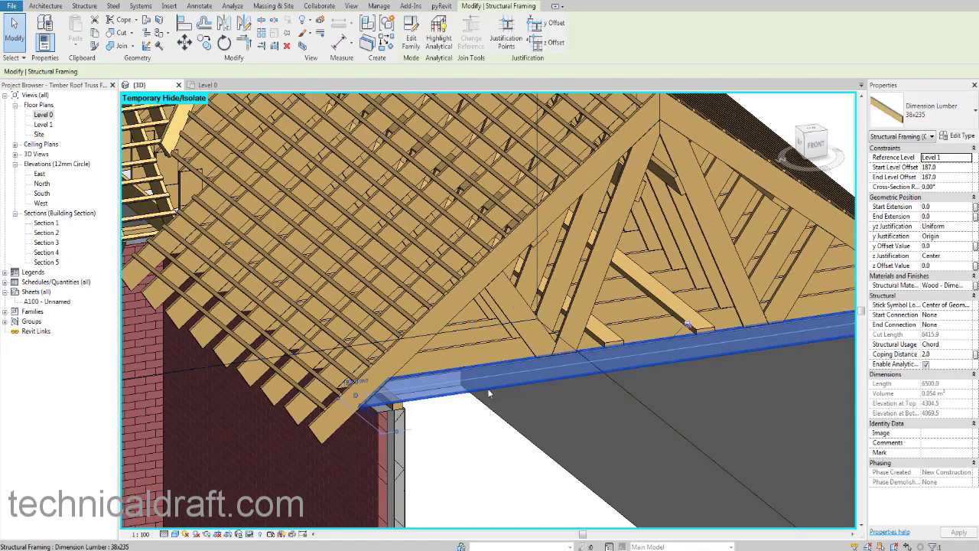
middle_drag(648, 390, 520, 397)
scroll(579, 386, down, 1)
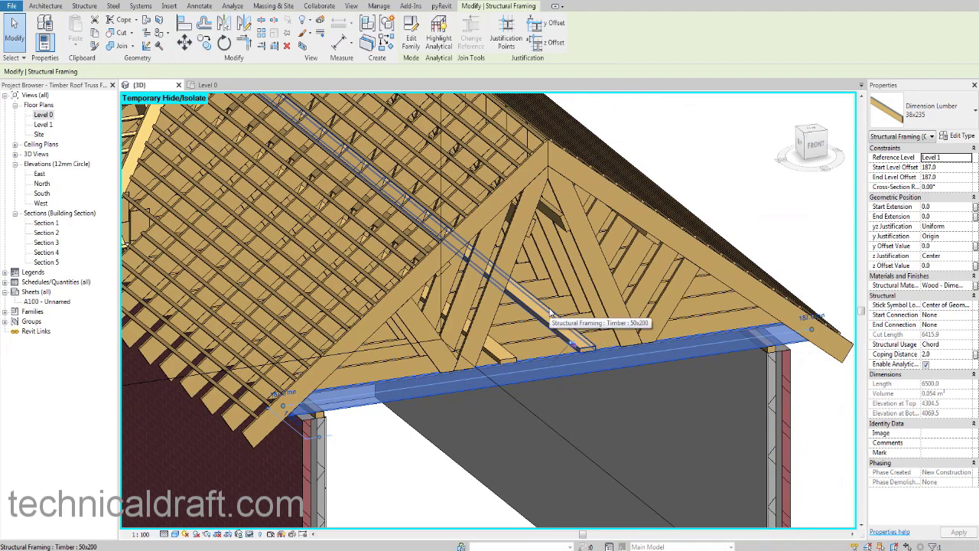
shift+middle_drag(472, 337, 518, 338)
middle_drag(518, 338, 460, 365)
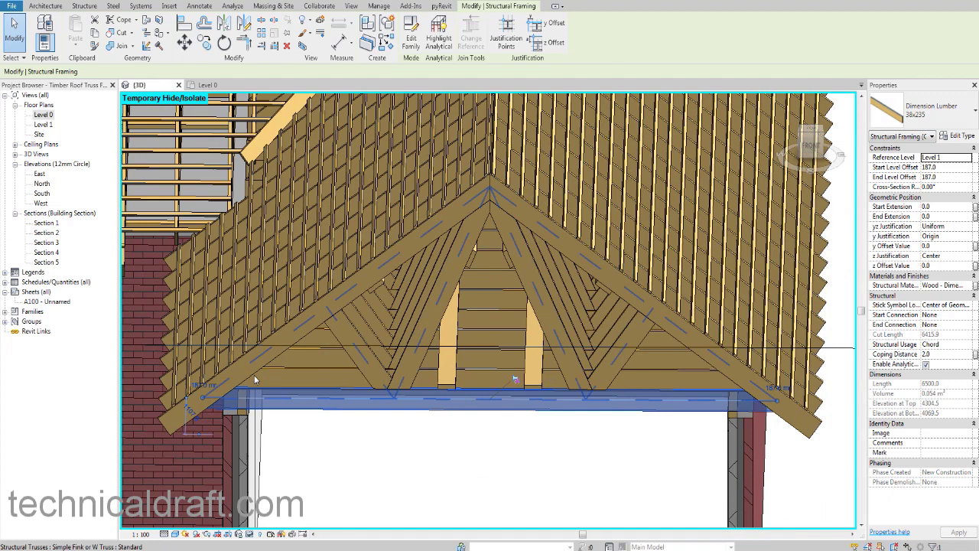
Add both sloping top chords of the truss to the selection, inspect the outline they form, and clear the selection
key(Tab)
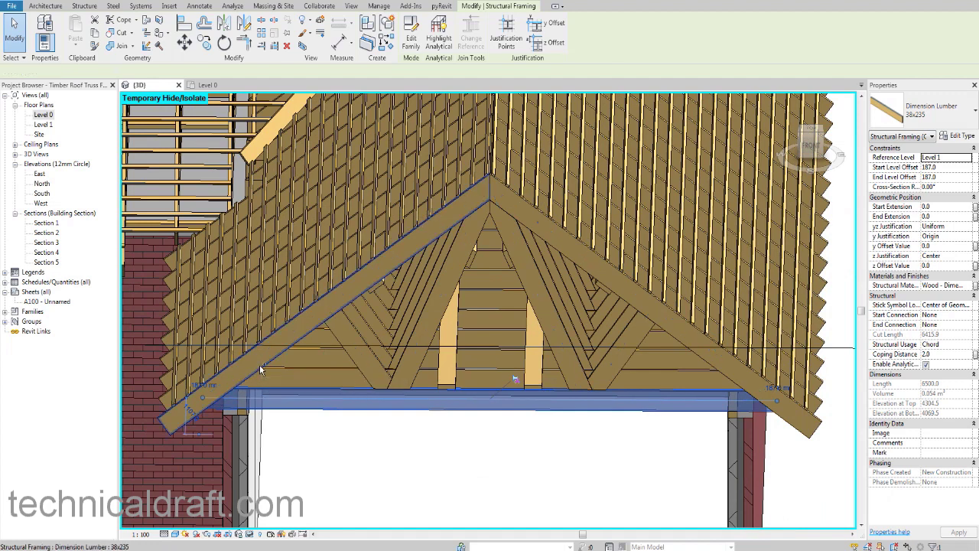
ctrl+click(260, 369)
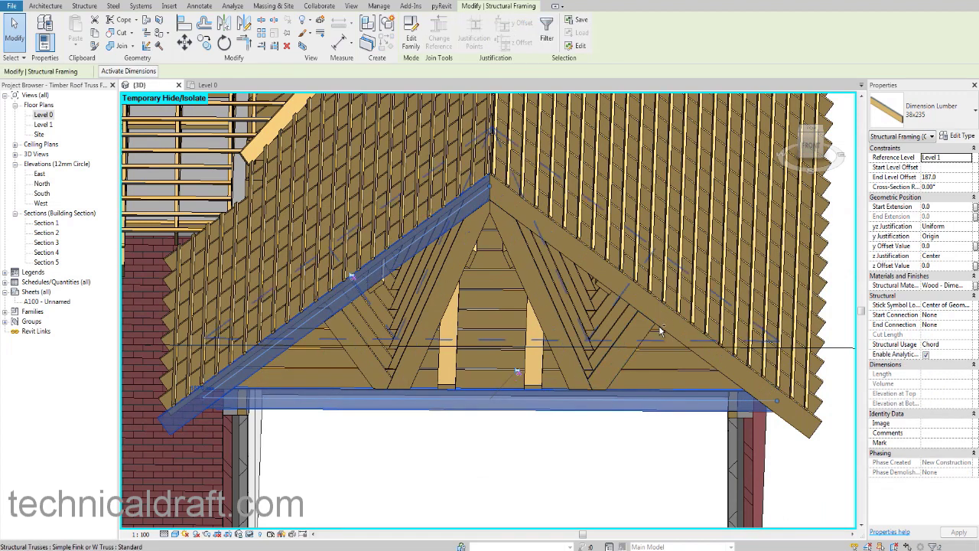
ctrl+click(643, 330)
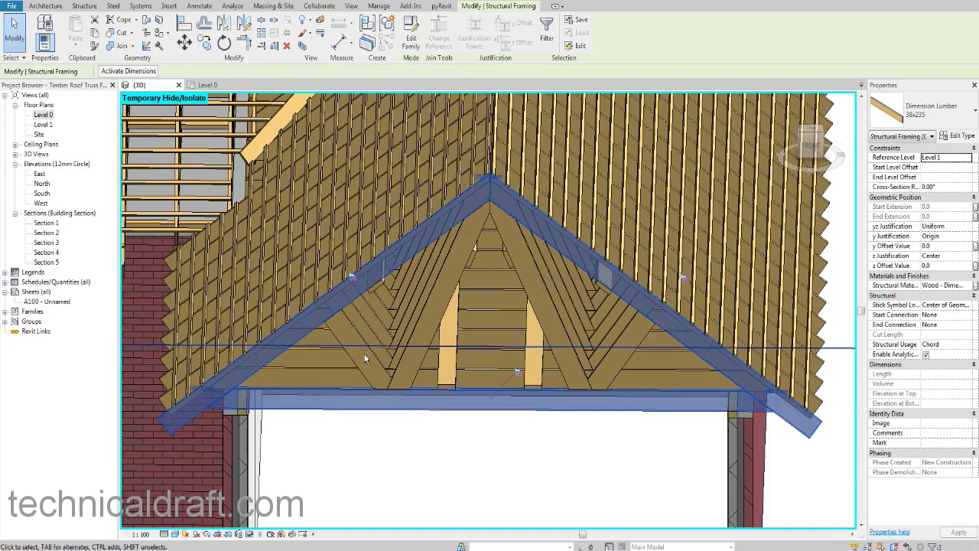
shift+middle_drag(582, 342, 639, 305)
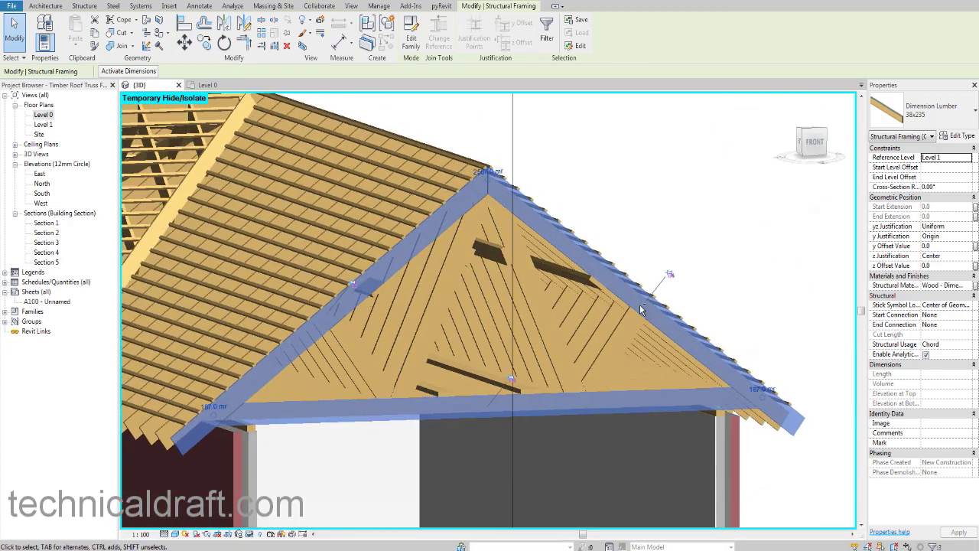
scroll(580, 303, up, 1)
scroll(579, 303, up, 1)
middle_drag(575, 310, 670, 312)
click(673, 154)
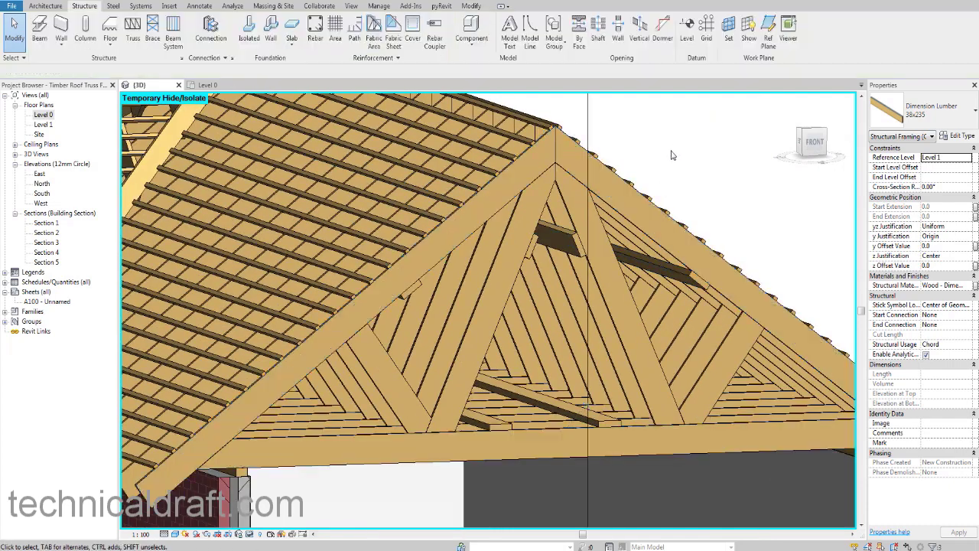
Examine the apex joint where the truss's top chords and webs meet, from close up and from several angles
scroll(563, 175, up, 4)
shift+middle_drag(567, 179, 557, 231)
scroll(533, 183, up, 4)
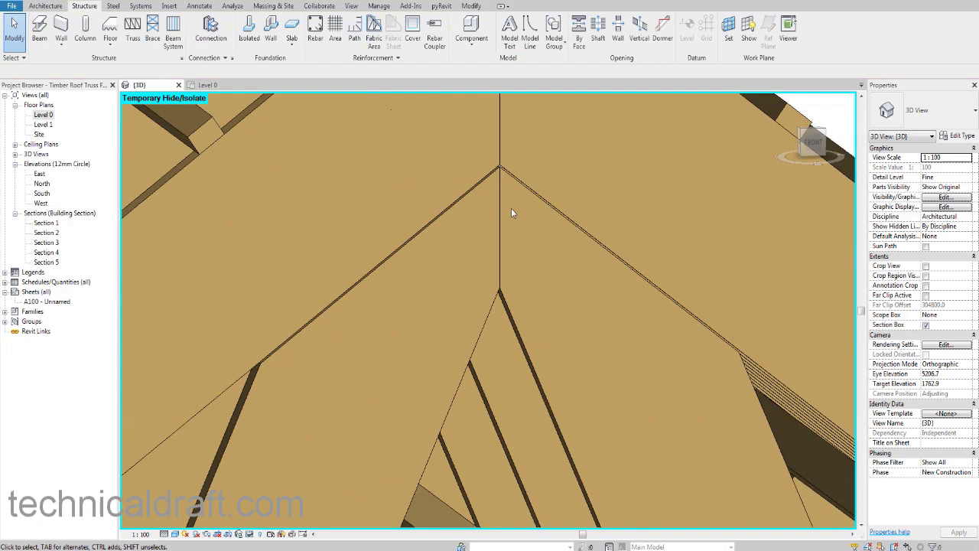
shift+middle_drag(505, 178, 558, 243)
scroll(558, 243, down, 6)
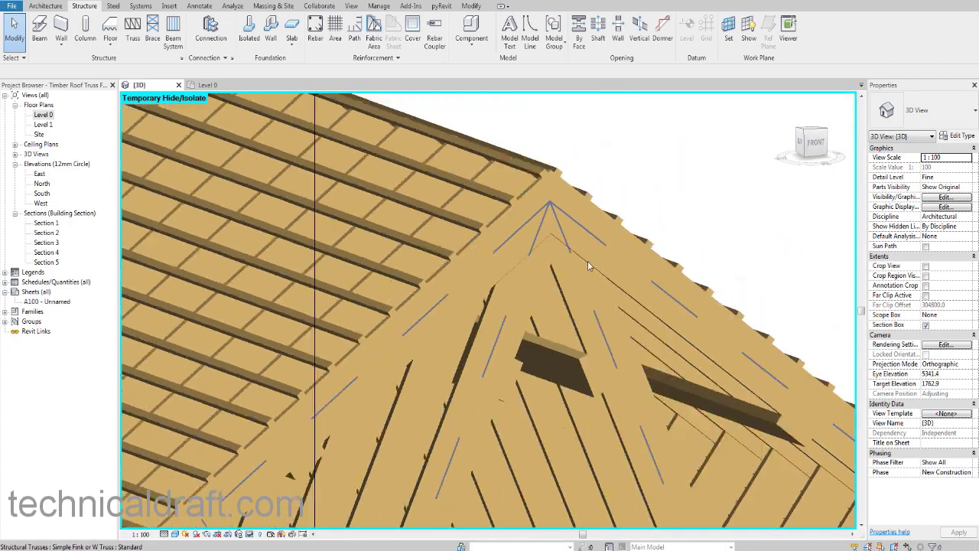
middle_drag(593, 284, 536, 279)
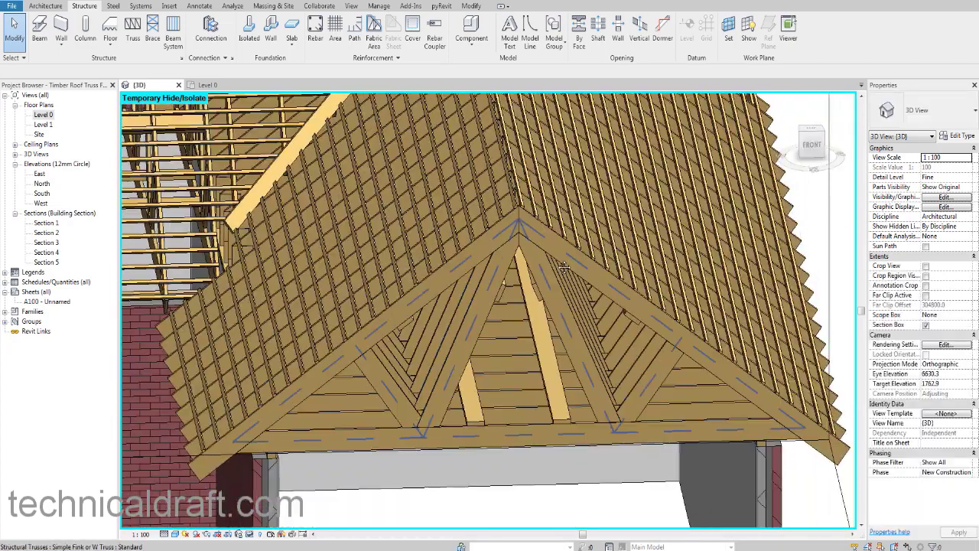
scroll(488, 244, up, 4)
scroll(487, 242, up, 3)
middle_drag(500, 249, 488, 298)
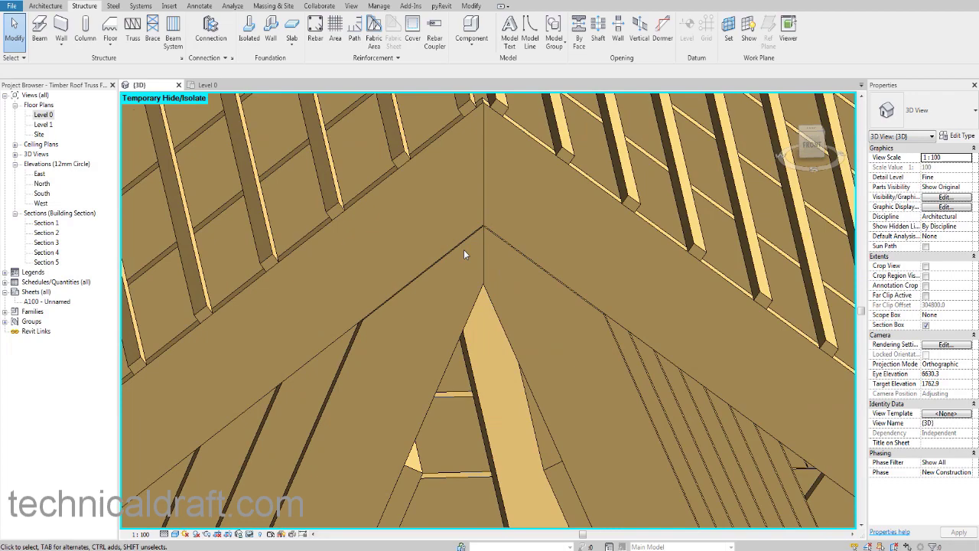
scroll(474, 267, down, 4)
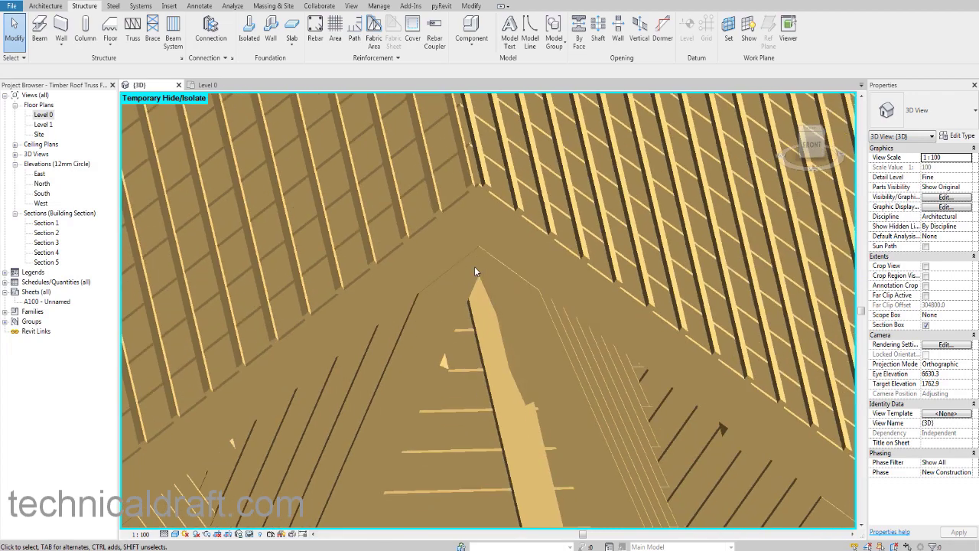
scroll(477, 269, up, 3)
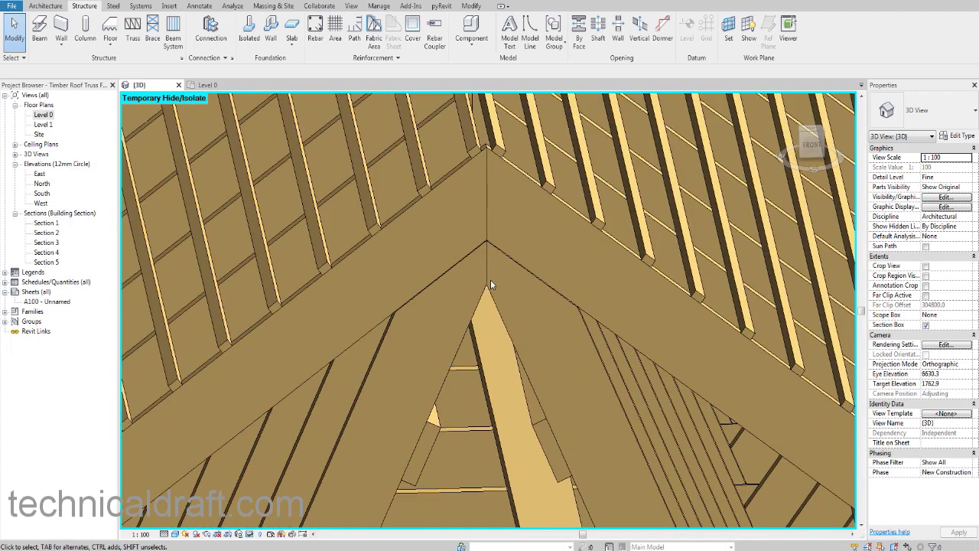
scroll(490, 280, down, 8)
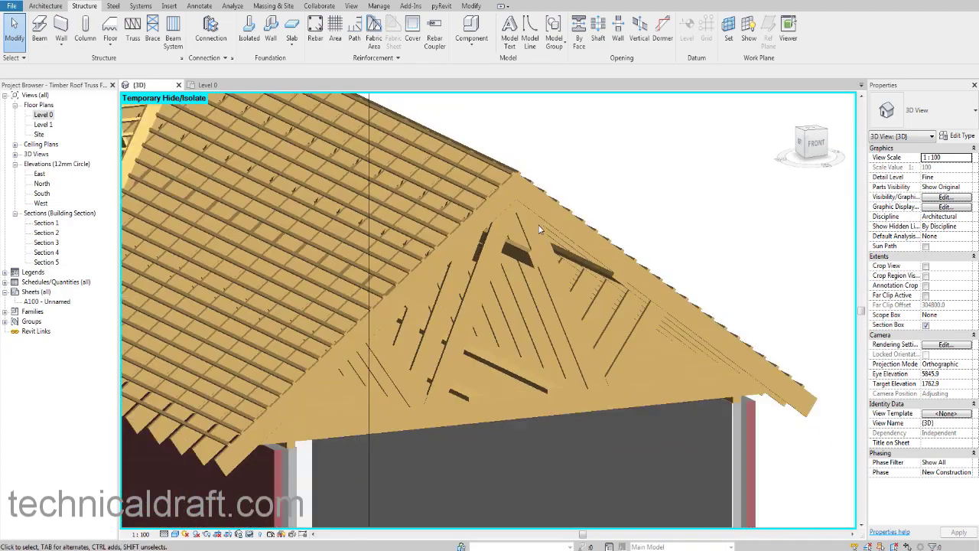
scroll(539, 229, down, 2)
shift+middle_drag(630, 309, 579, 290)
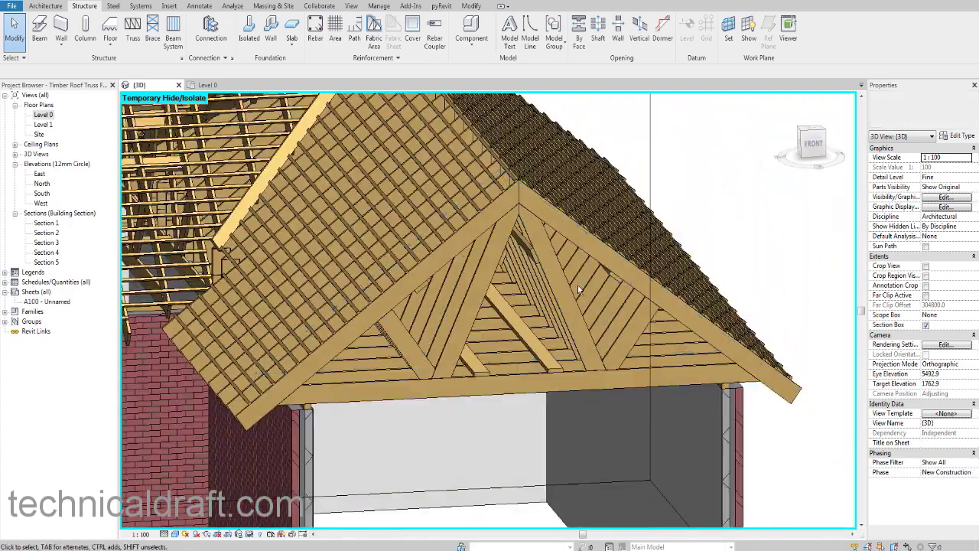
Select the two 50x200 longitudinal timbers resting on the trusses' bottom chords and inspect their run through the roof
scroll(530, 291, up, 2)
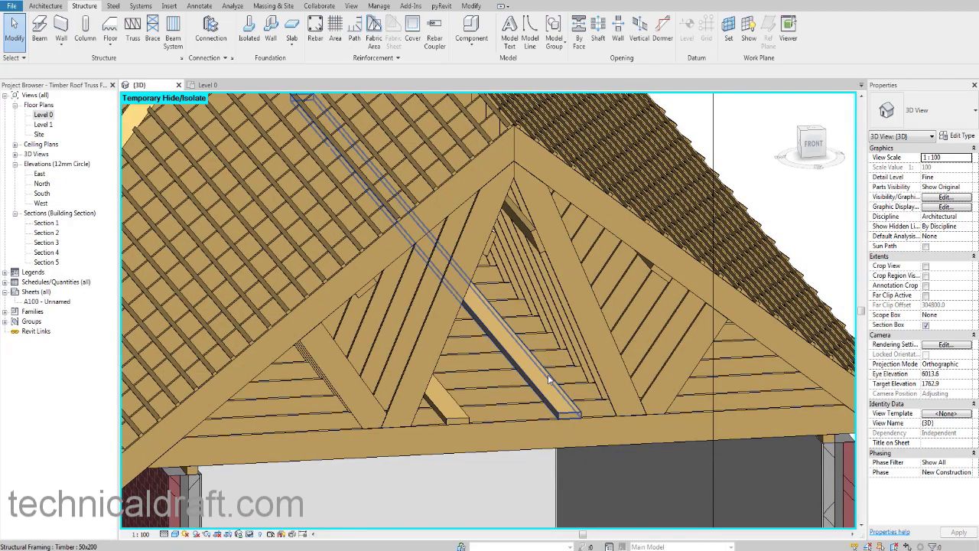
click(549, 379)
shift+middle_drag(548, 379, 537, 354)
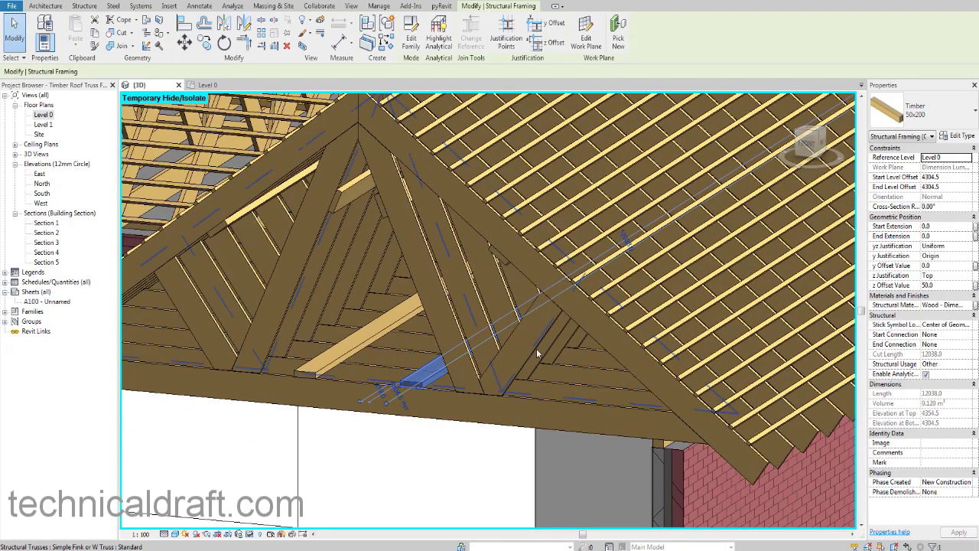
ctrl+click(378, 338)
shift+middle_drag(380, 338, 435, 310)
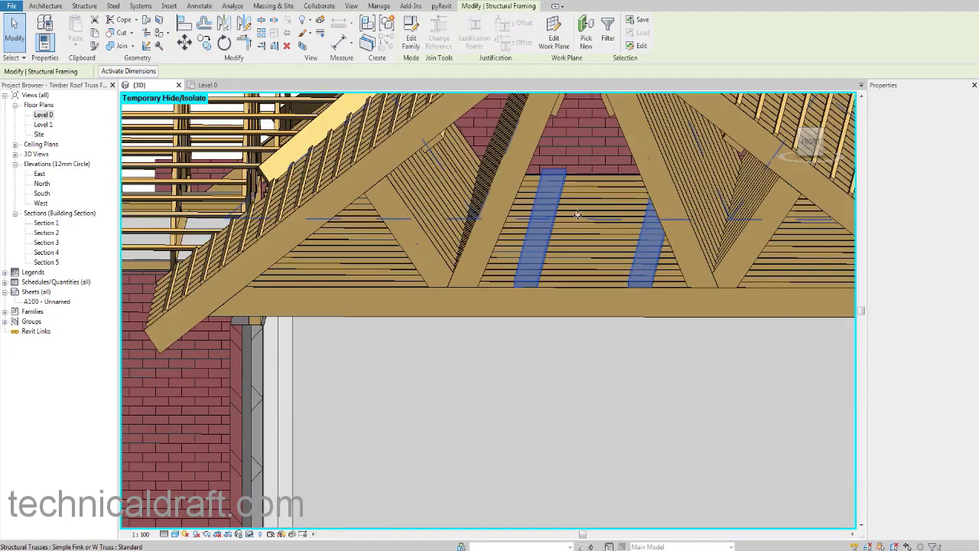
shift+middle_drag(579, 212, 602, 274)
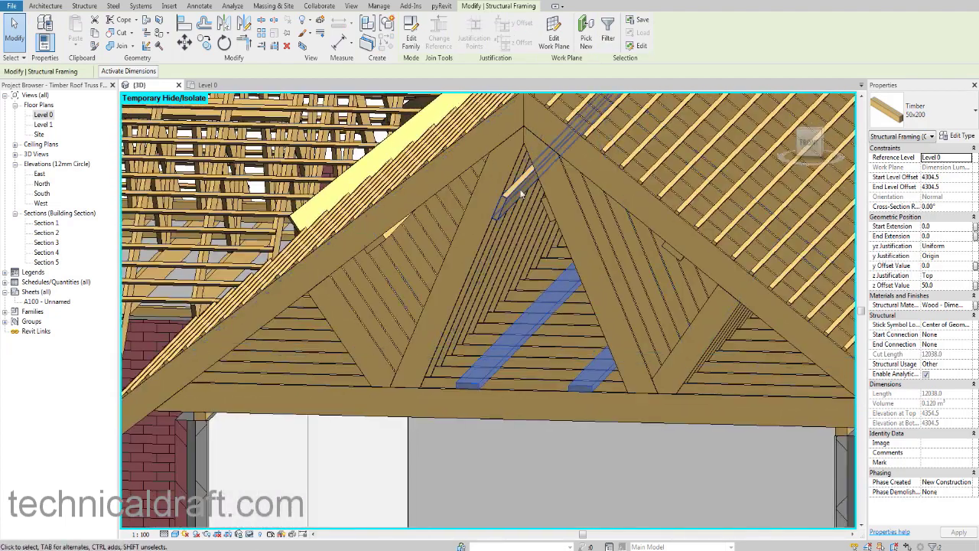
Add the four upper longitudinal timbers near the apex and beneath the rafters to the selection and inspect the bracing
ctrl+click(516, 192)
shift+middle_drag(565, 223, 636, 219)
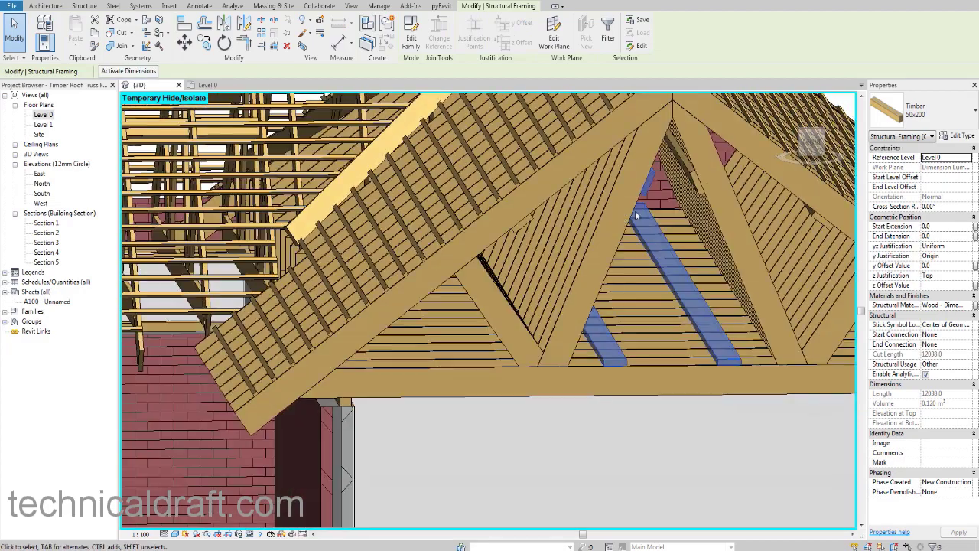
ctrl+click(692, 175)
middle_drag(779, 215, 471, 287)
ctrl+click(609, 281)
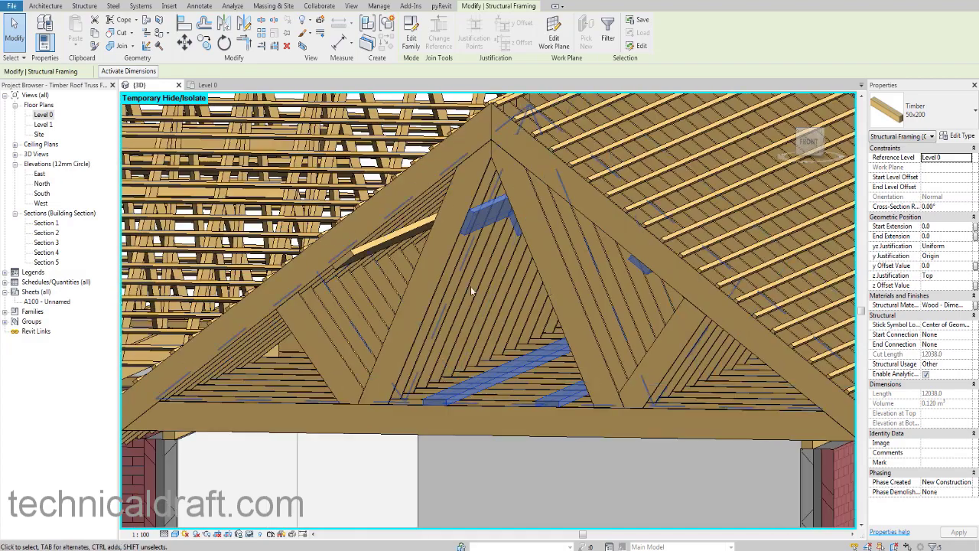
ctrl+click(355, 256)
shift+middle_drag(355, 257, 478, 320)
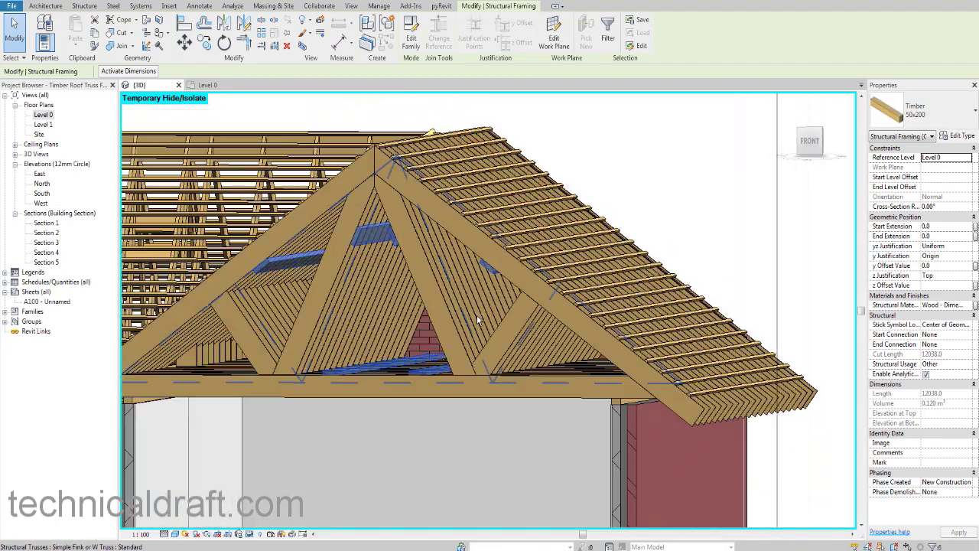
Select the 70x100 timber wall plate under the truss's end and examine how it sits on the cavity wall
scroll(478, 316, down, 3)
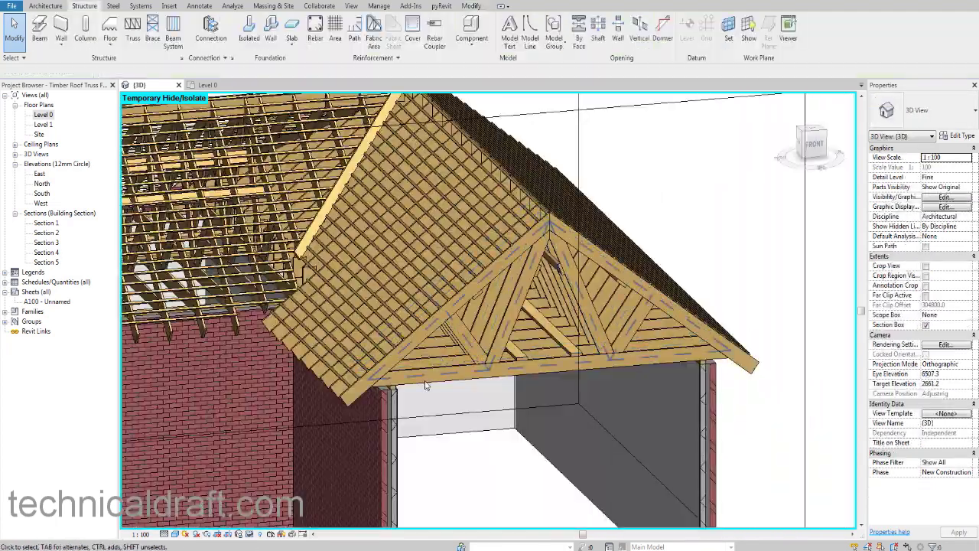
scroll(421, 387, up, 2)
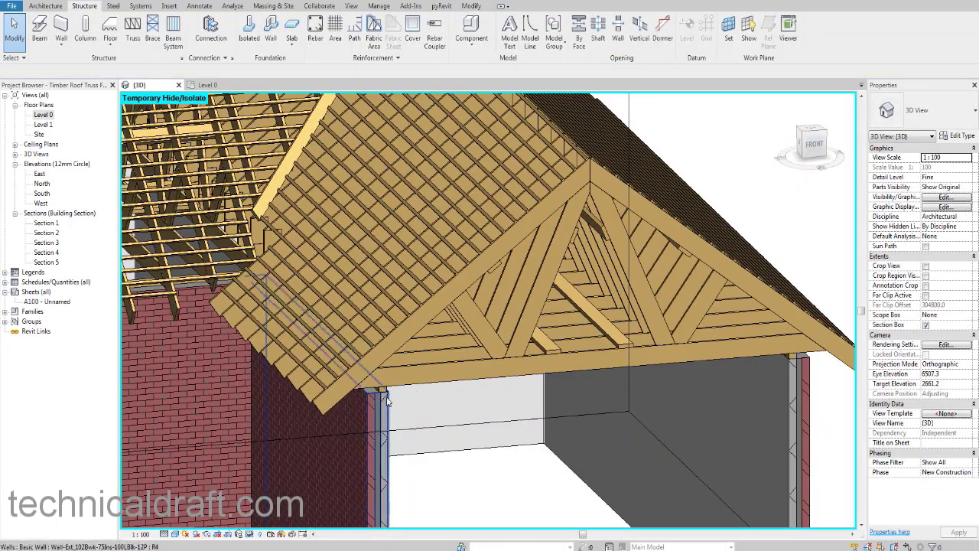
scroll(388, 399, up, 6)
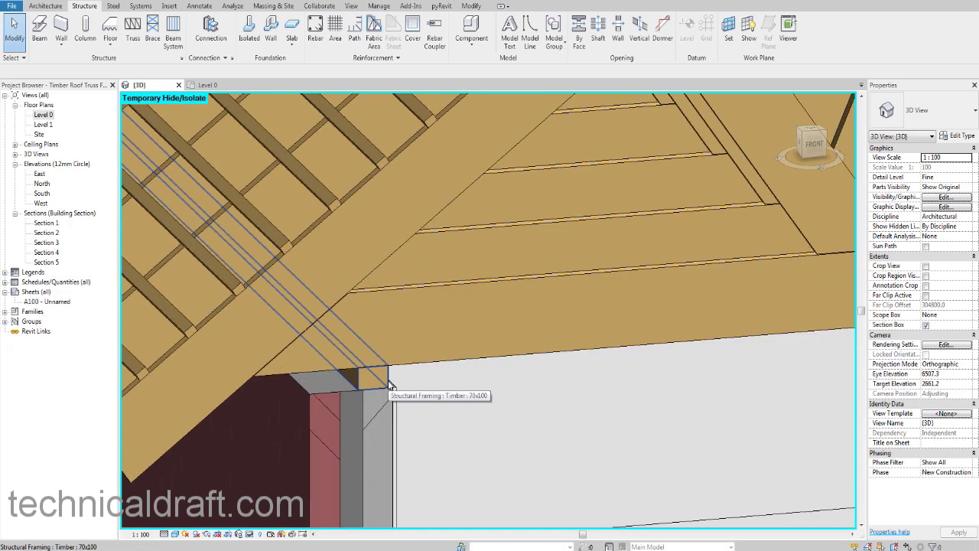
click(389, 384)
scroll(390, 385, down, 3)
shift+middle_drag(457, 396, 432, 374)
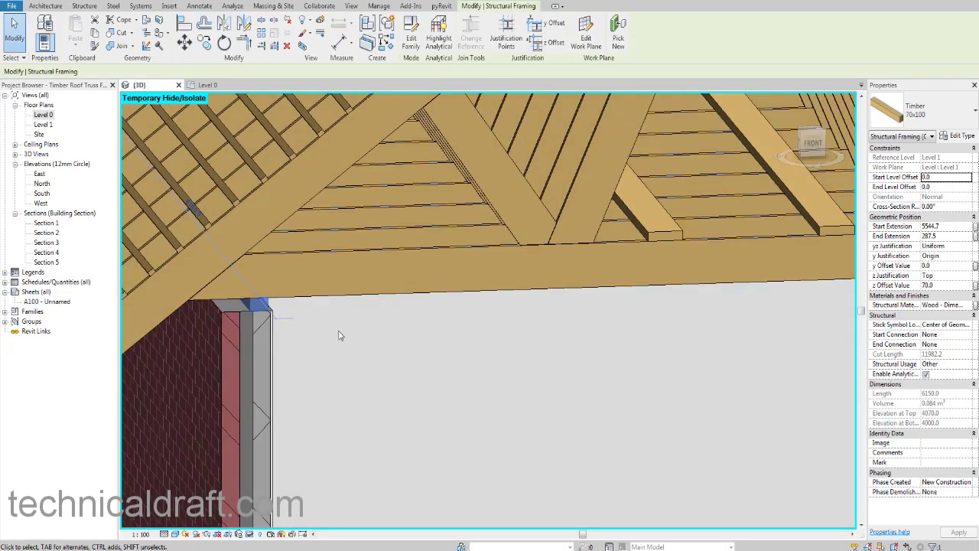
scroll(278, 308, up, 3)
middle_drag(293, 300, 424, 341)
scroll(400, 354, up, 4)
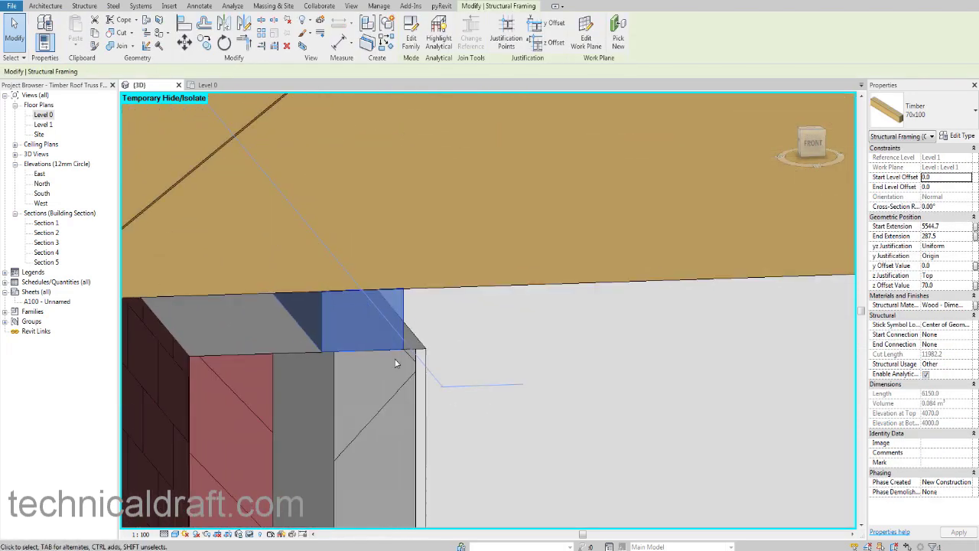
Examine the truss's heel joint at the eaves, together with the selected wall plate and the cavity wall's layers
scroll(396, 363, down, 5)
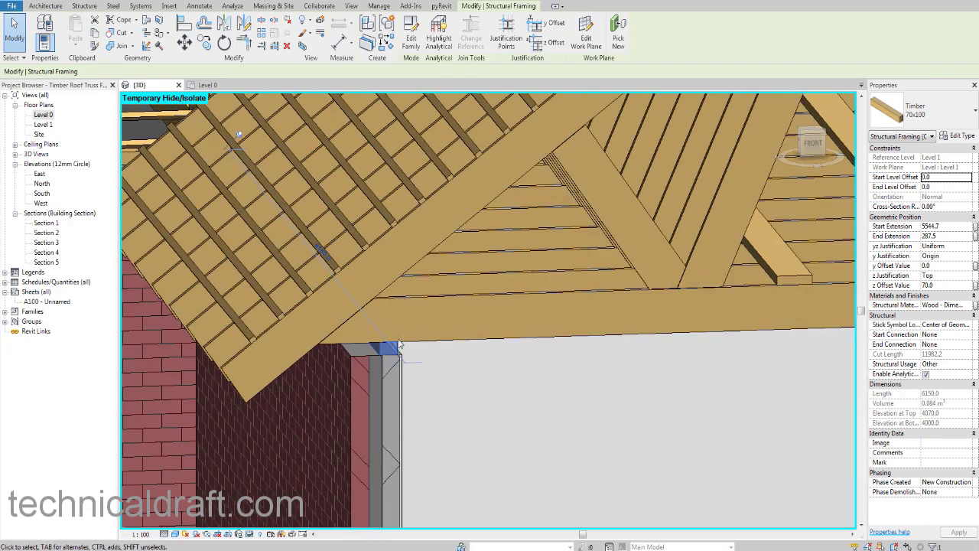
scroll(394, 341, up, 2)
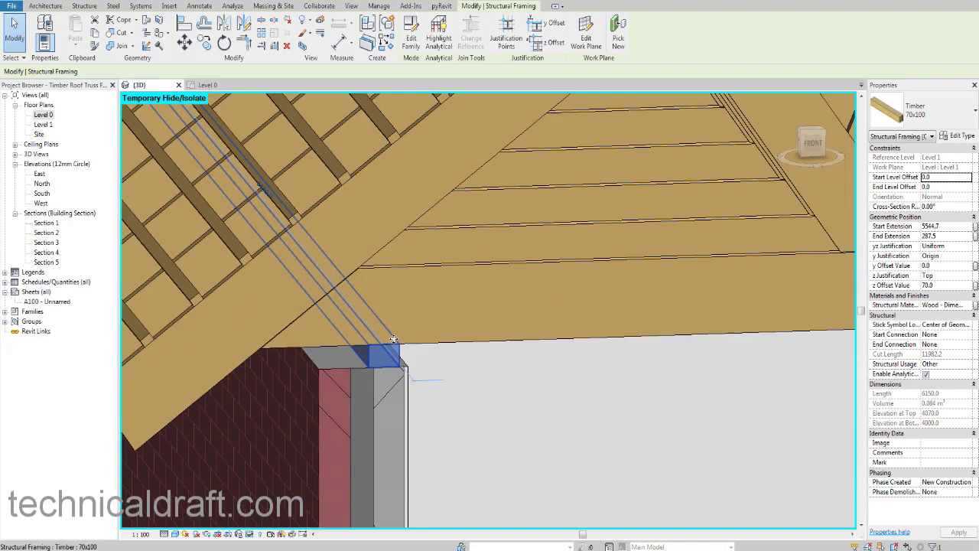
middle_drag(410, 356, 412, 323)
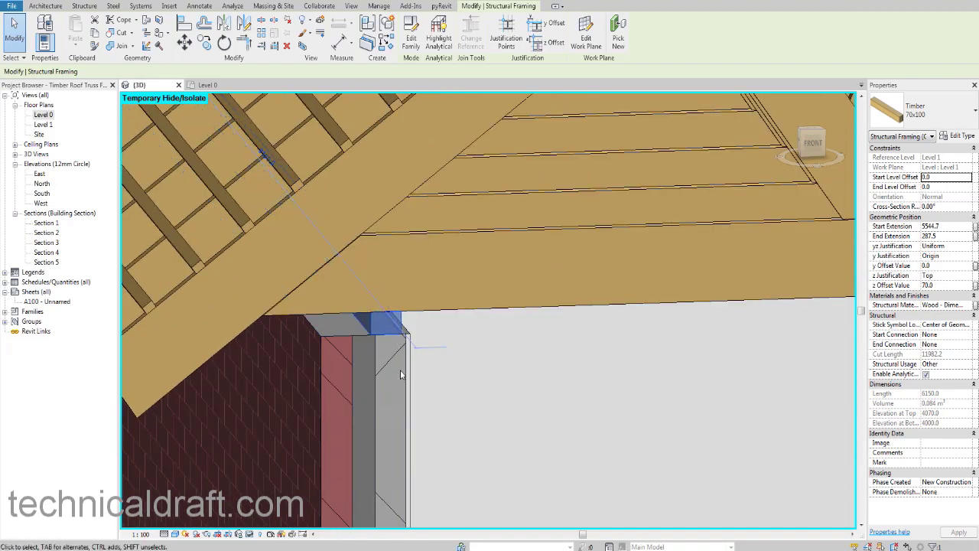
scroll(400, 360, down, 5)
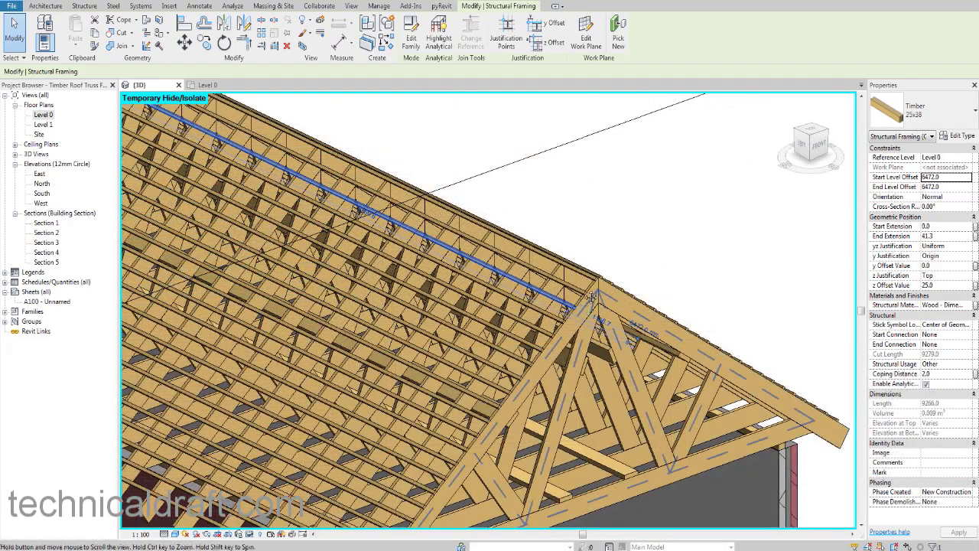
Select a 25x38 timber batten near the main roof's ridge and inspect its run across the trusses
scroll(592, 298, up, 3)
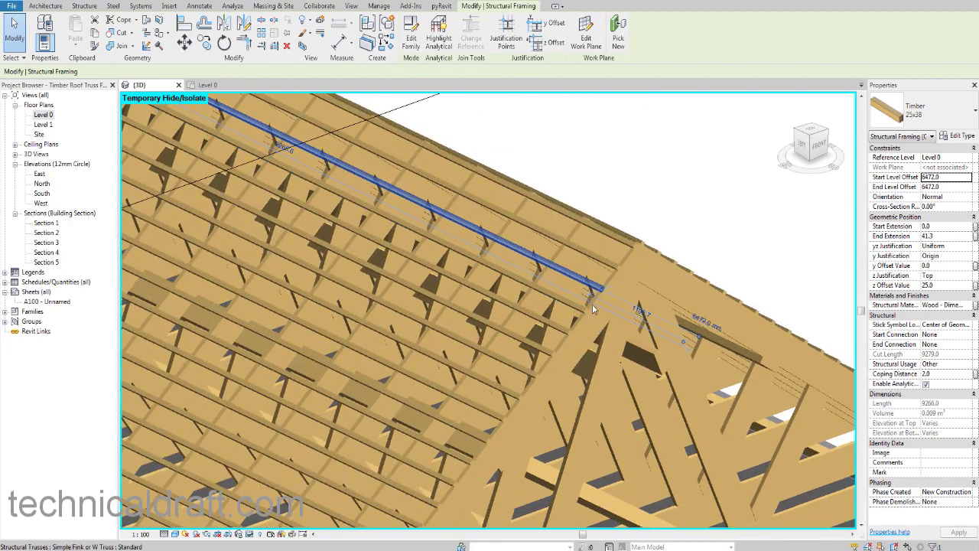
key(Escape)
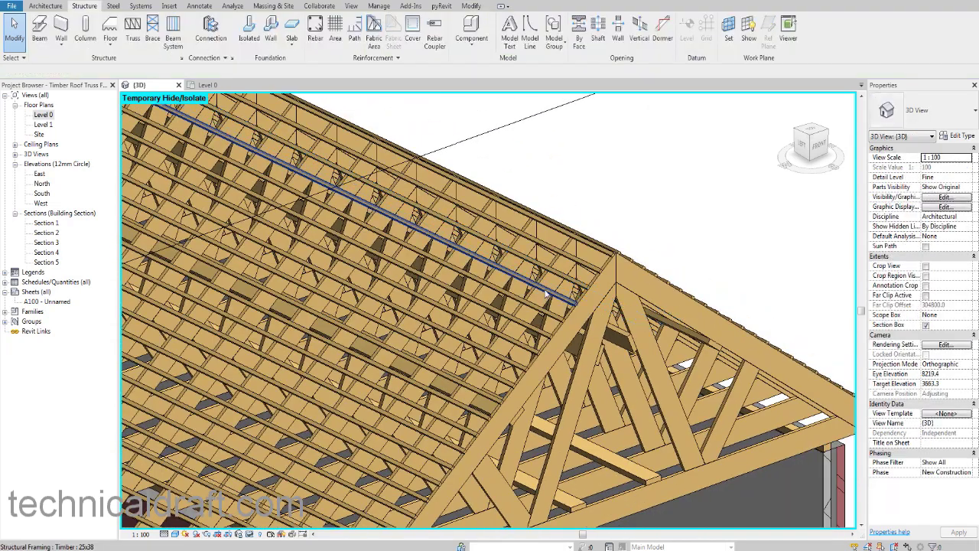
click(546, 294)
middle_drag(540, 305, 559, 286)
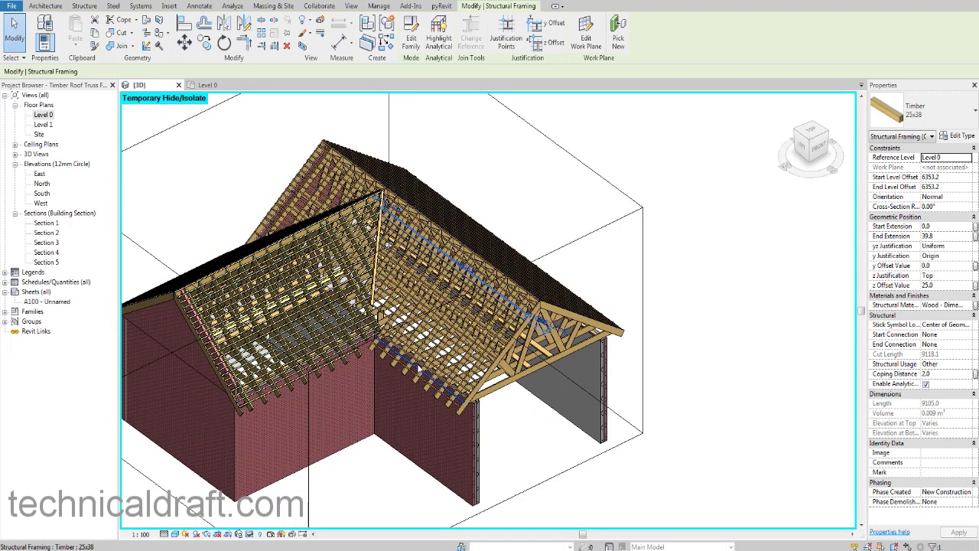
middle_drag(522, 457, 632, 449)
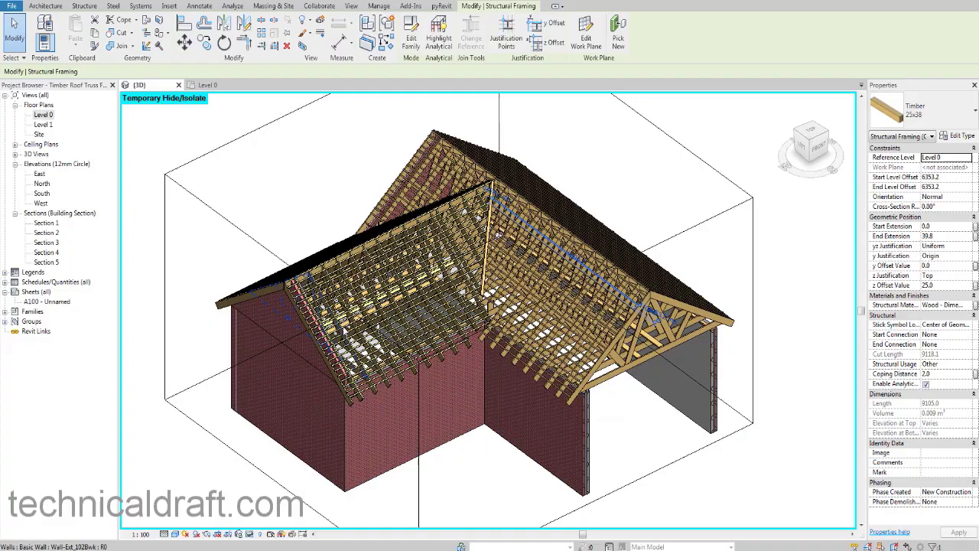
Select the End Gable Ladder 1 group at the eaves of the smaller wing's gable
scroll(274, 324, up, 2)
middle_drag(274, 325, 380, 371)
scroll(369, 328, up, 2)
scroll(384, 344, up, 2)
middle_drag(374, 427, 371, 357)
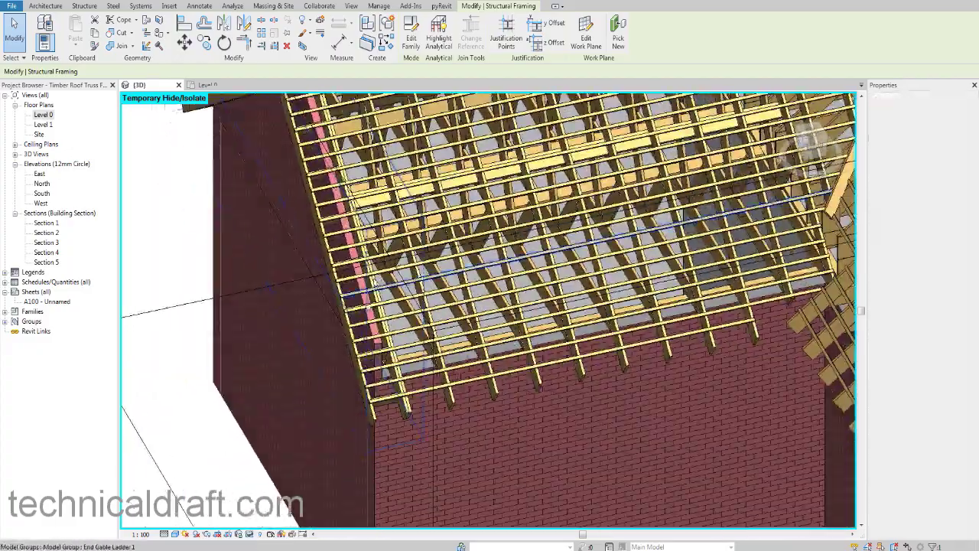
scroll(371, 358, up, 2)
scroll(408, 415, up, 3)
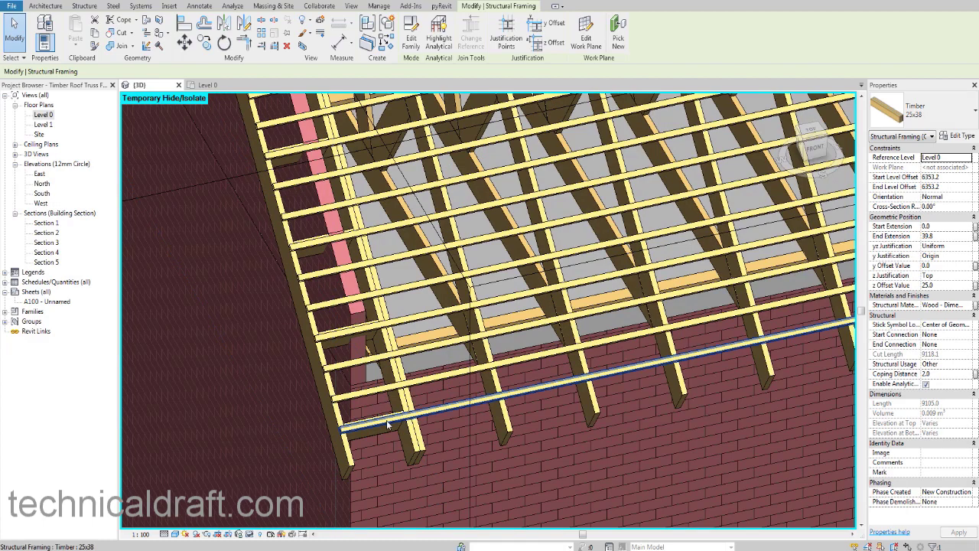
click(384, 437)
Inspect the selected gable ladder from the eaves to the apex, including its rungs projecting beyond the brick gable wall
scroll(384, 437, down, 3)
middle_drag(384, 437, 409, 520)
scroll(341, 214, up, 5)
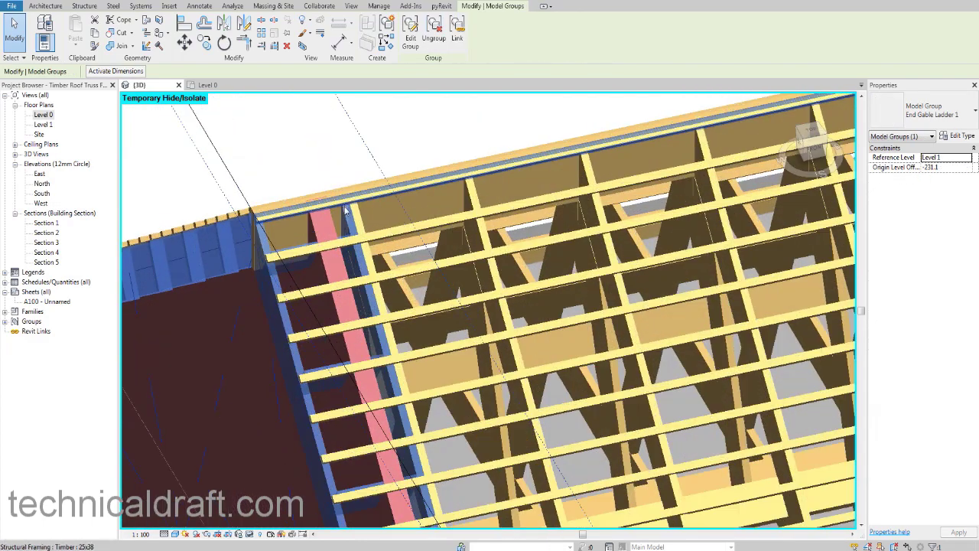
middle_drag(339, 231, 392, 224)
scroll(345, 214, down, 5)
middle_drag(357, 398, 338, 195)
scroll(342, 265, up, 1)
shift+middle_drag(341, 264, 621, 194)
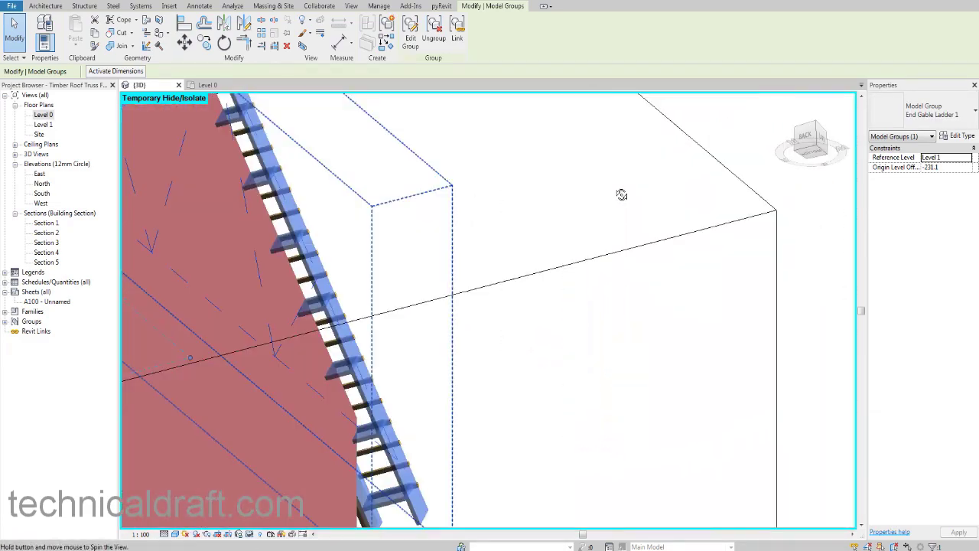
middle_drag(351, 307, 372, 308)
scroll(345, 309, up, 5)
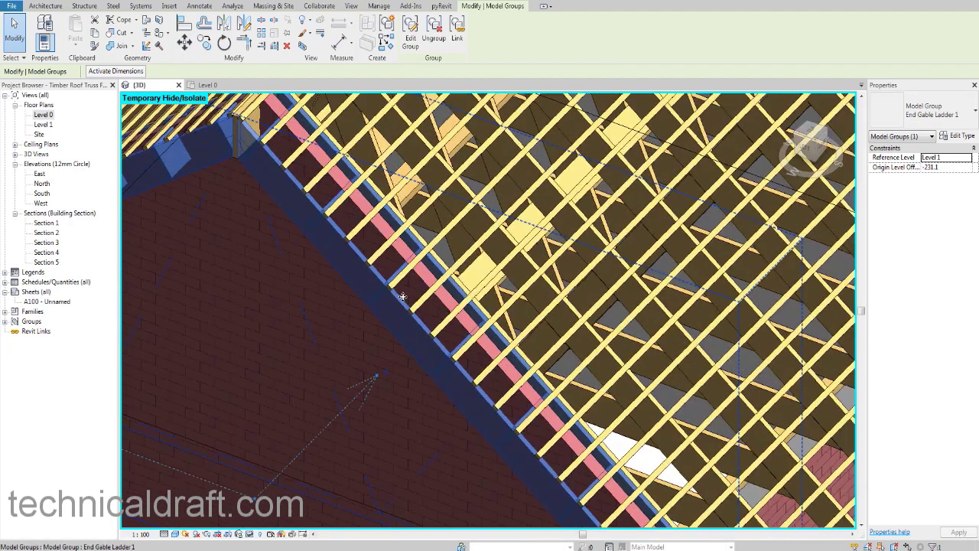
Examine the gable's apex, where the ladder's two sides meet the end of the ridge board beneath the battens
scroll(403, 297, down, 4)
middle_drag(472, 319, 542, 334)
shift+middle_drag(367, 326, 403, 258)
scroll(435, 269, up, 5)
scroll(414, 280, up, 3)
scroll(403, 258, up, 2)
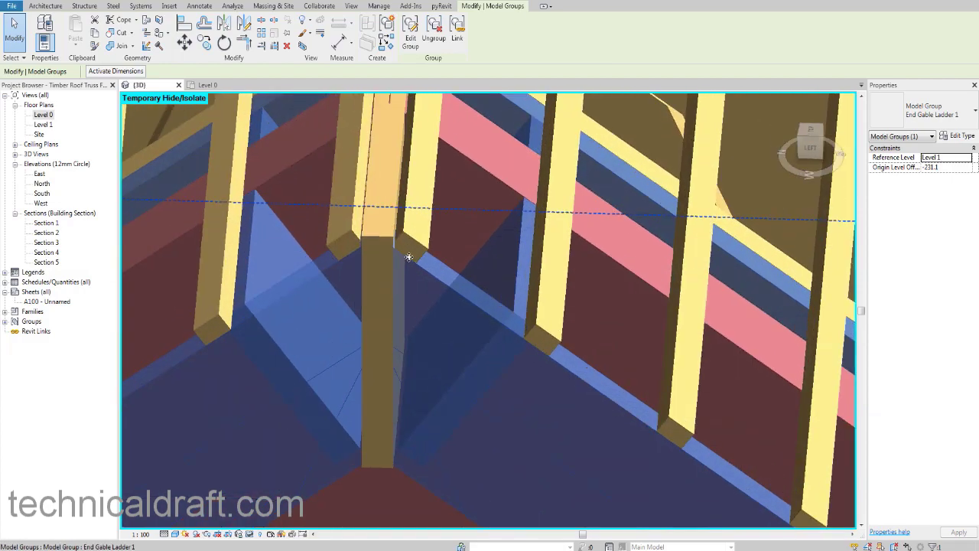
scroll(469, 269, down, 2)
scroll(469, 269, down, 10)
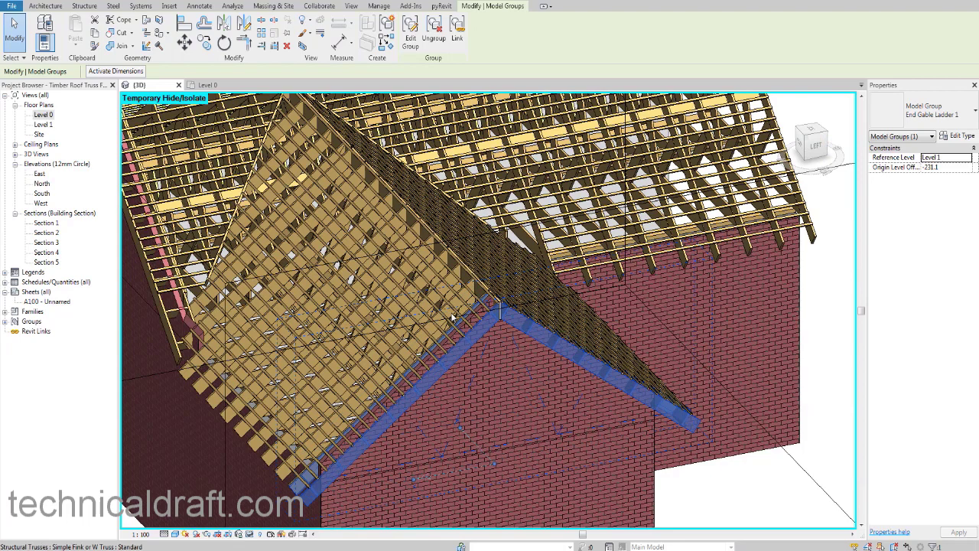
scroll(448, 329, up, 10)
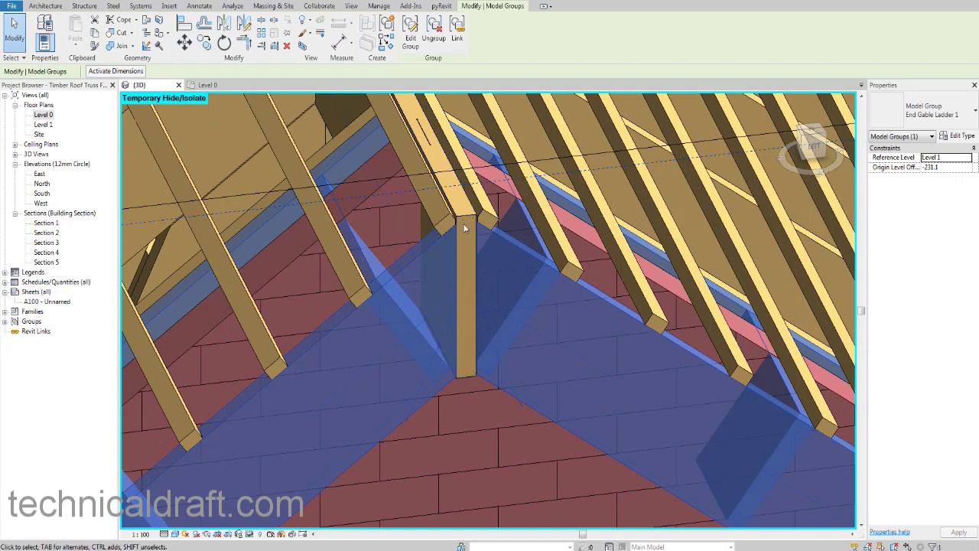
middle_drag(459, 229, 465, 260)
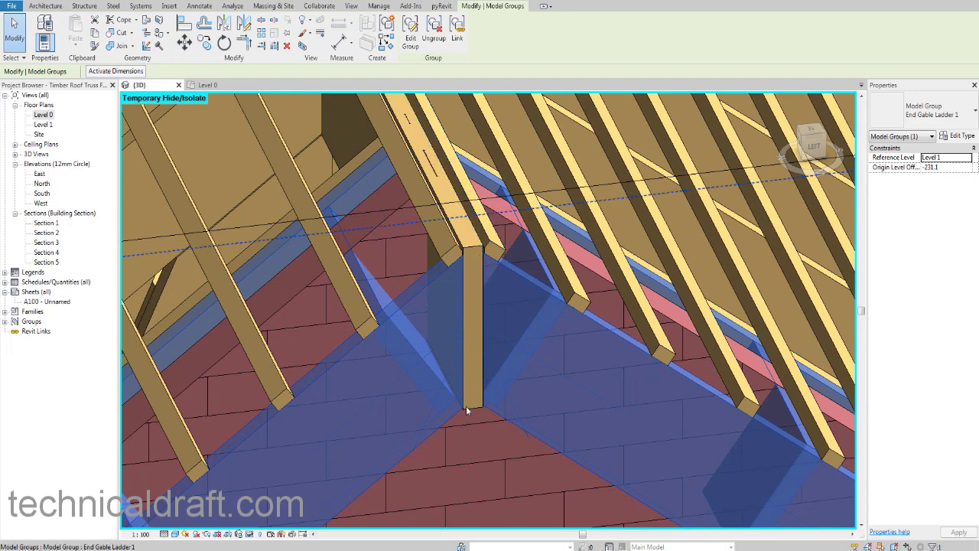
Select the Wall-Ext_102Bwk gable wall behind the ladder, inspect how it meets the roof timbers, and clear the selection
scroll(474, 323, down, 3)
mouse_move(471, 324)
shift+middle_down()
mouse_move(512, 311)
mouse_move(499, 309)
mouse_move(476, 334)
mouse_move(485, 321)
mouse_move(451, 293)
shift+middle_up()
scroll(484, 321, down, 1)
scroll(452, 284, up, 2)
scroll(452, 288, up, 2)
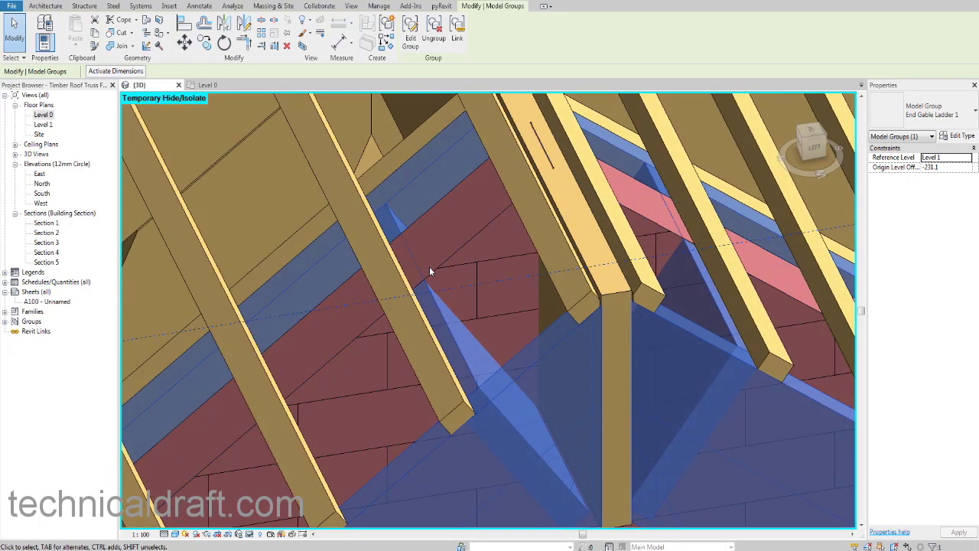
click(447, 266)
scroll(448, 264, down, 2)
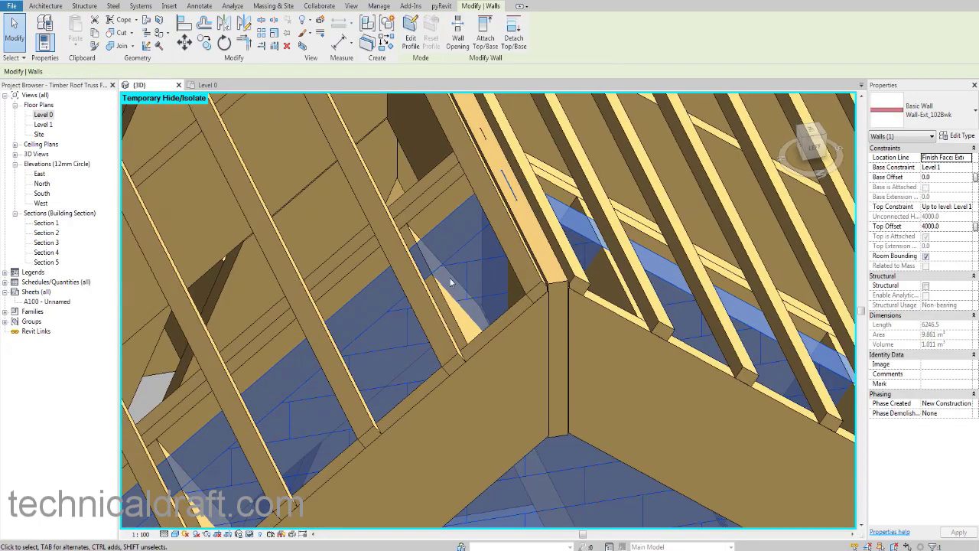
shift+middle_drag(452, 283, 441, 300)
key(Escape)
Examine the ladder's rungs spanning from the outer gable rafter across the top of the brick gable wall
scroll(473, 295, down, 1)
scroll(464, 292, up, 2)
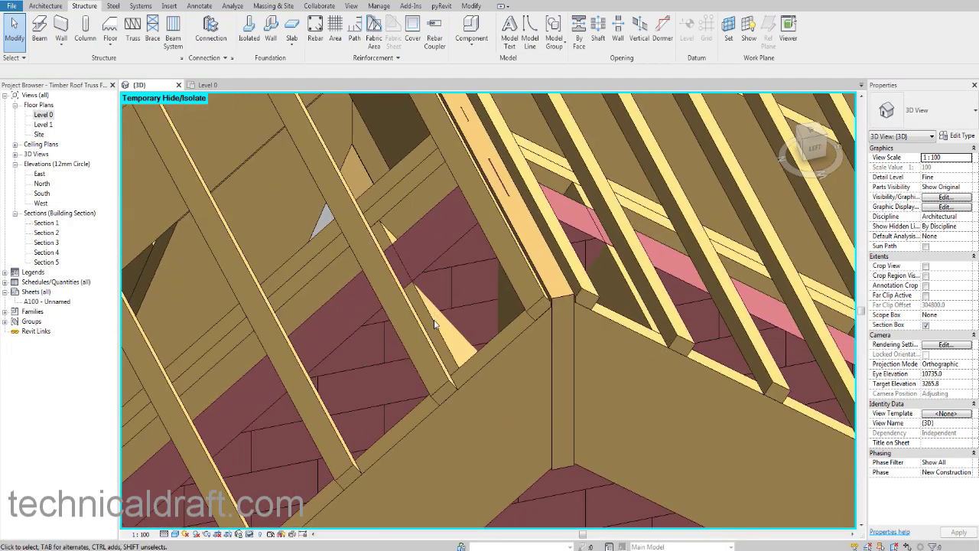
scroll(424, 306, up, 2)
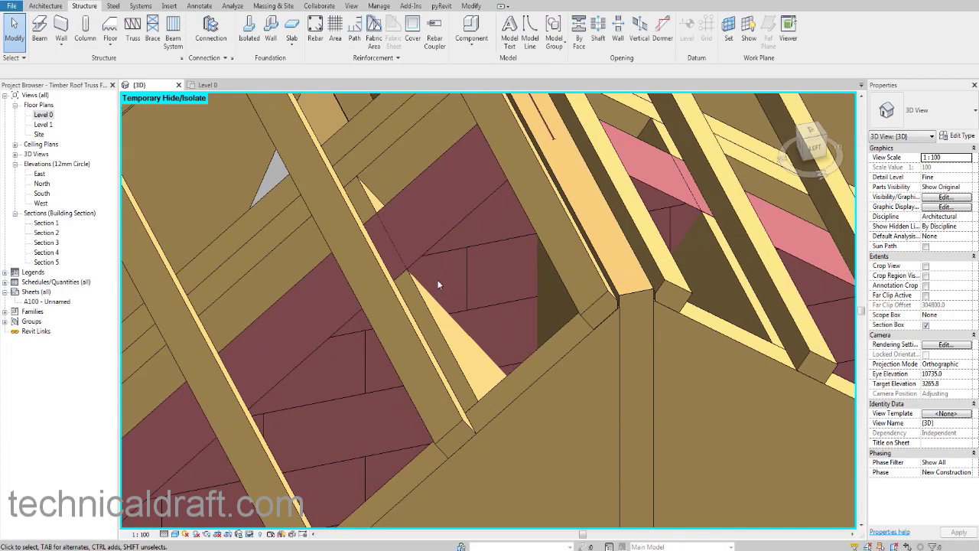
scroll(437, 279, down, 2)
scroll(418, 280, down, 2)
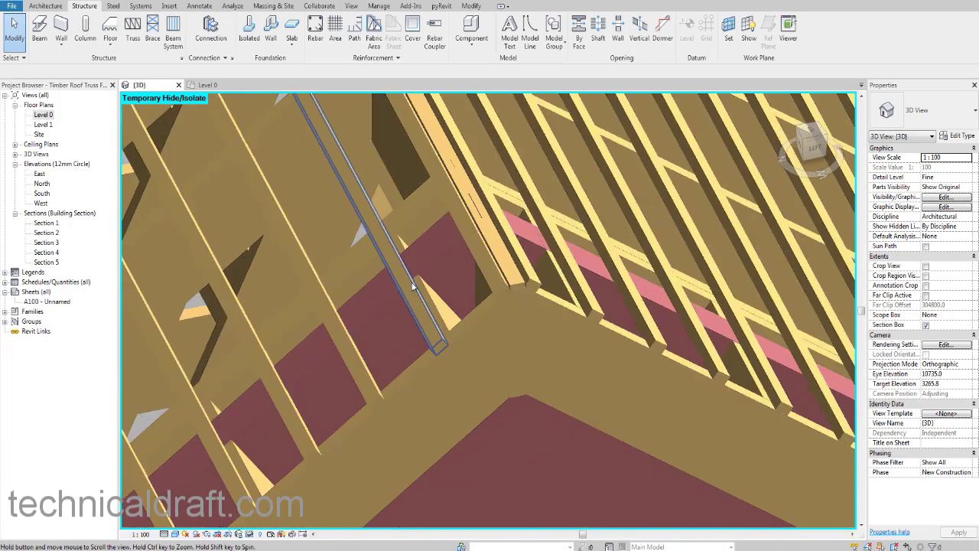
scroll(418, 283, down, 1)
middle_drag(418, 283, 474, 282)
scroll(461, 256, down, 1)
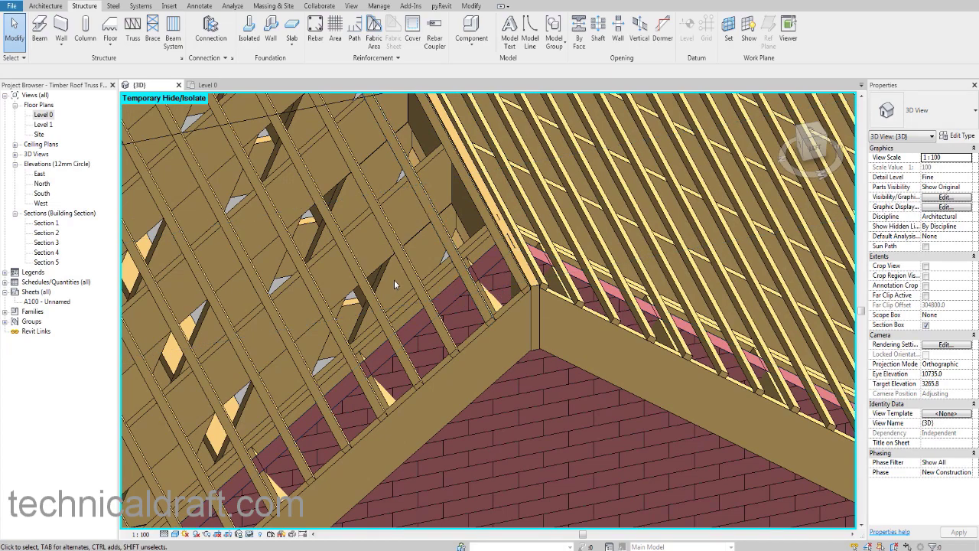
Inspect the smaller wing's battens and the sloping valley timber where they meet the main roof
scroll(394, 279, down, 2)
shift+middle_drag(370, 346, 260, 268)
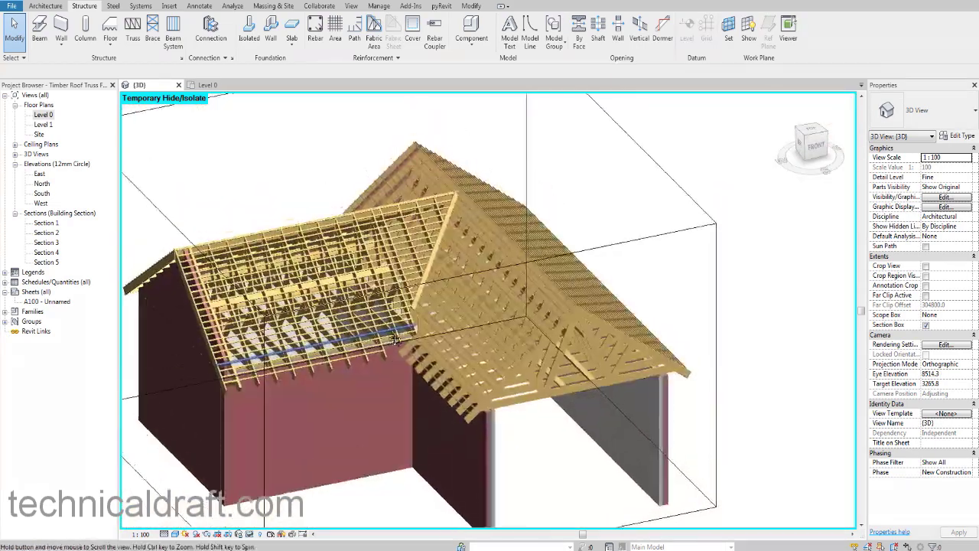
scroll(391, 328, up, 1)
scroll(382, 306, up, 1)
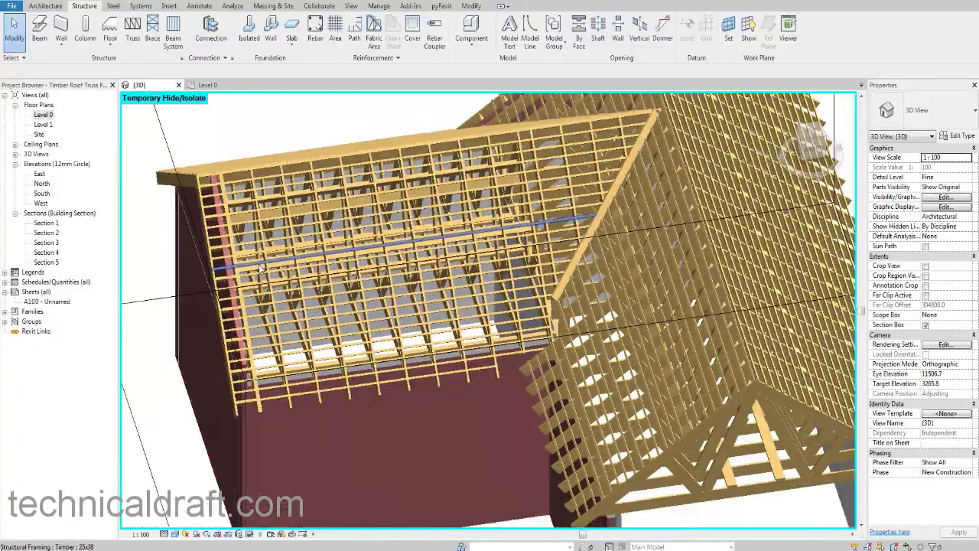
scroll(229, 268, up, 3)
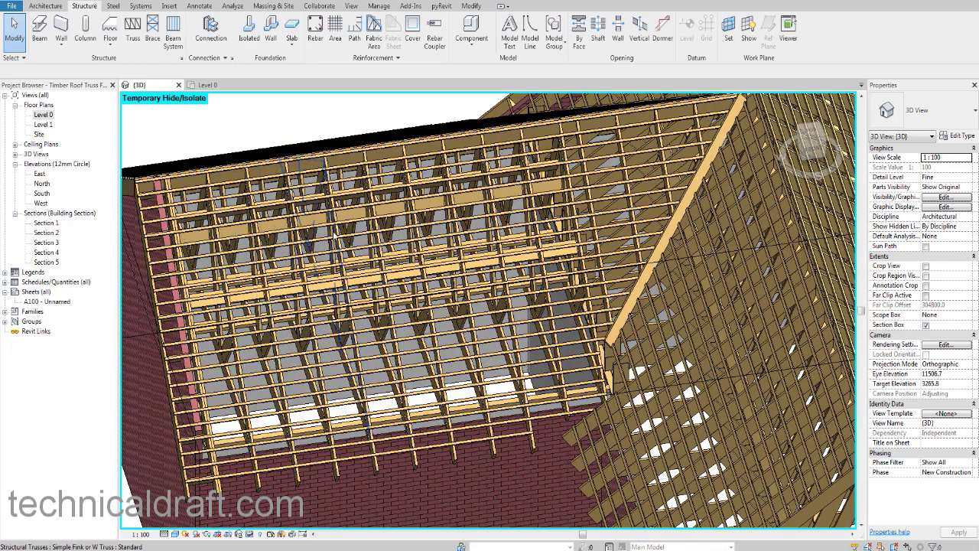
middle_drag(398, 238, 313, 289)
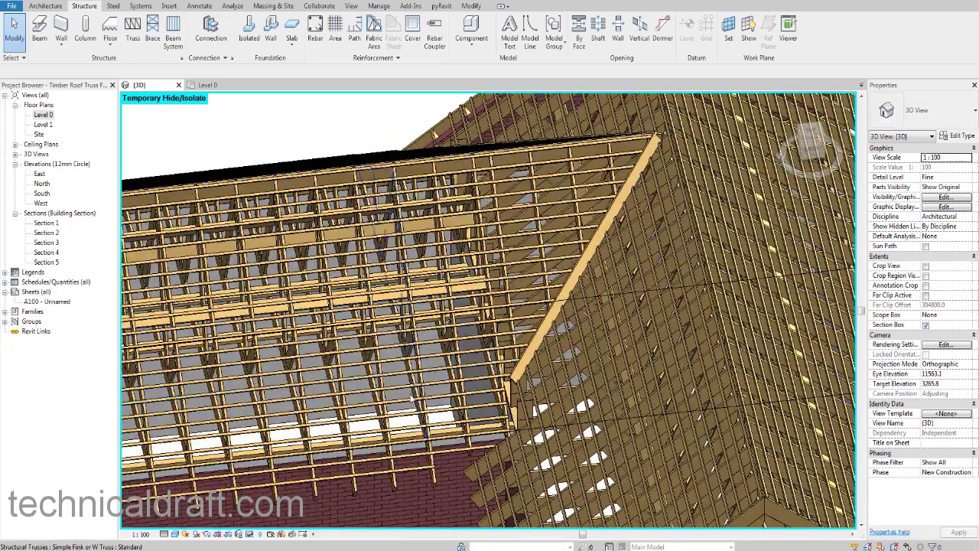
middle_drag(404, 289, 383, 186)
Review both roof wings of the L-shaped building together, comparing their trusses, battens and valley junction
scroll(442, 346, down, 2)
shift+middle_drag(443, 346, 513, 337)
scroll(512, 337, down, 2)
scroll(438, 230, up, 1)
middle_drag(438, 230, 449, 237)
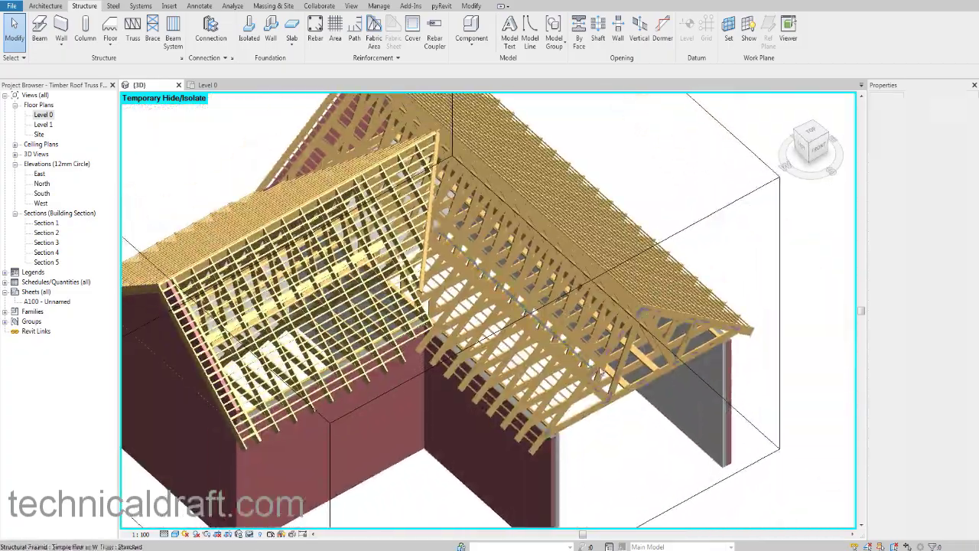
middle_drag(385, 275, 441, 307)
scroll(398, 284, down, 1)
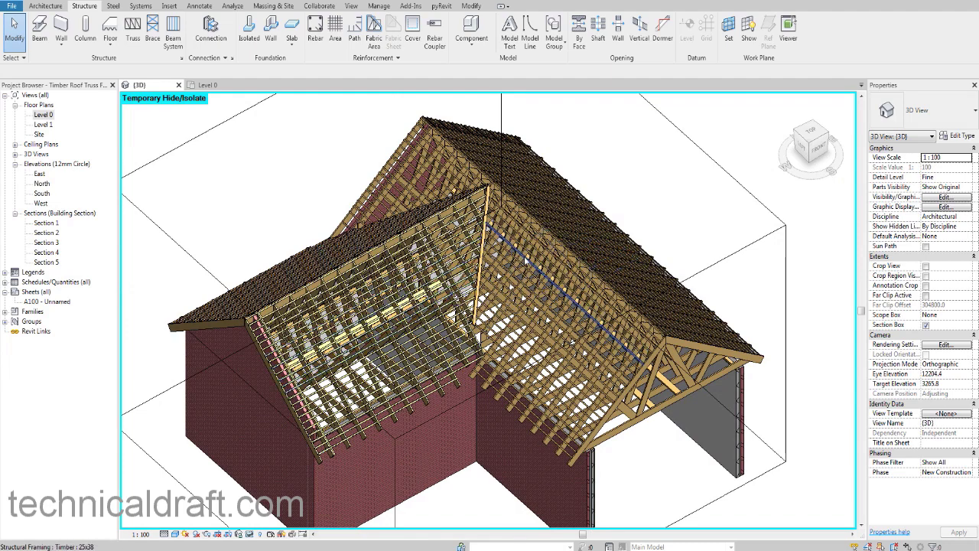
middle_drag(526, 260, 534, 275)
scroll(544, 376, up, 2)
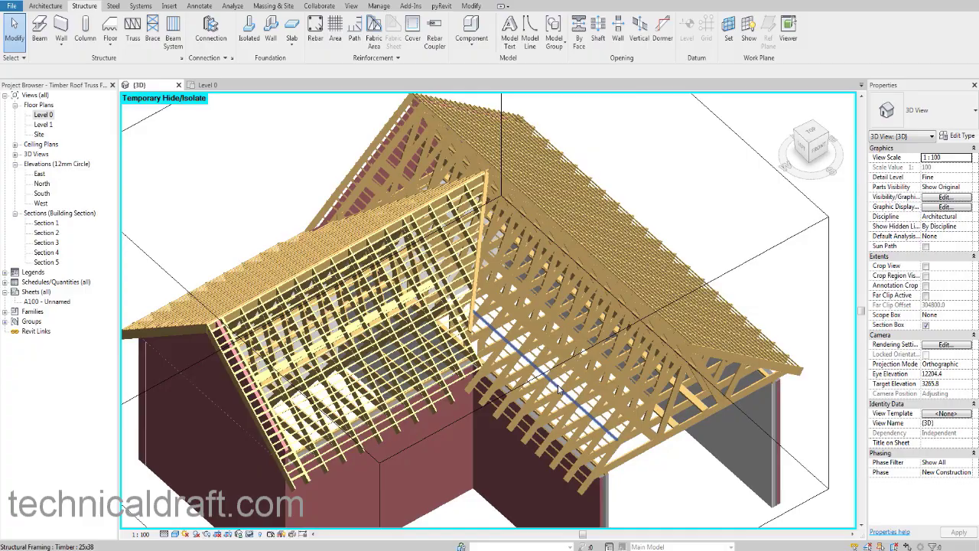
Examine the rafter ends and battens of both wings close up at the eaves above the walls' internal corner
shift+middle_drag(505, 383, 616, 360)
scroll(463, 340, up, 5)
scroll(463, 340, up, 2)
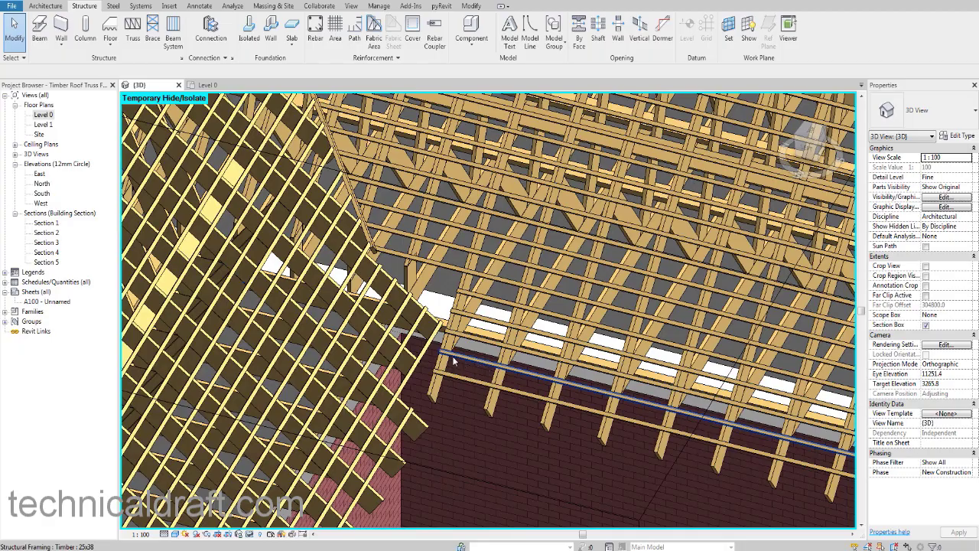
middle_drag(448, 356, 538, 393)
scroll(511, 362, down, 2)
scroll(513, 361, down, 3)
scroll(539, 392, up, 5)
scroll(517, 382, up, 1)
middle_drag(539, 393, 488, 450)
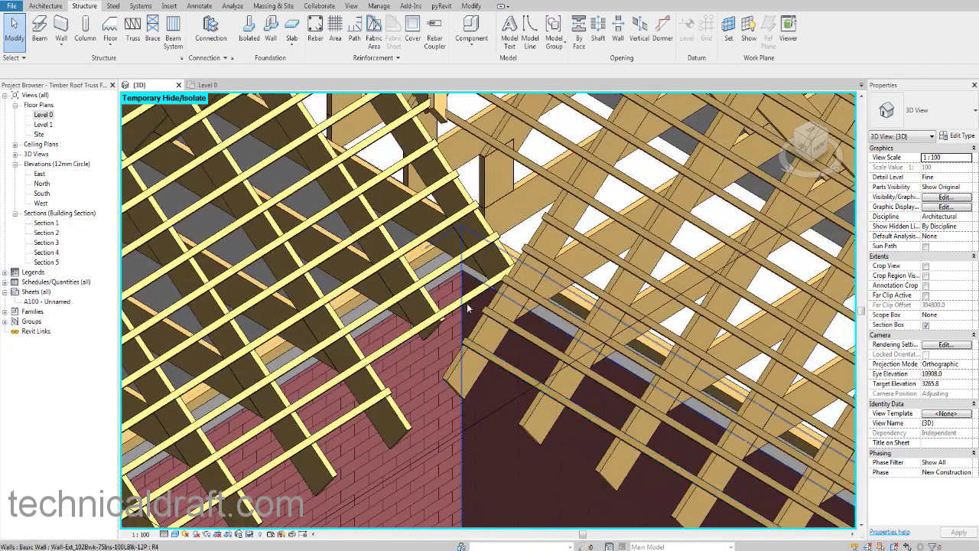
Inspect the lower end of the valley and its surrounding battens from several angles and distances
scroll(471, 346, down, 2)
scroll(517, 314, down, 2)
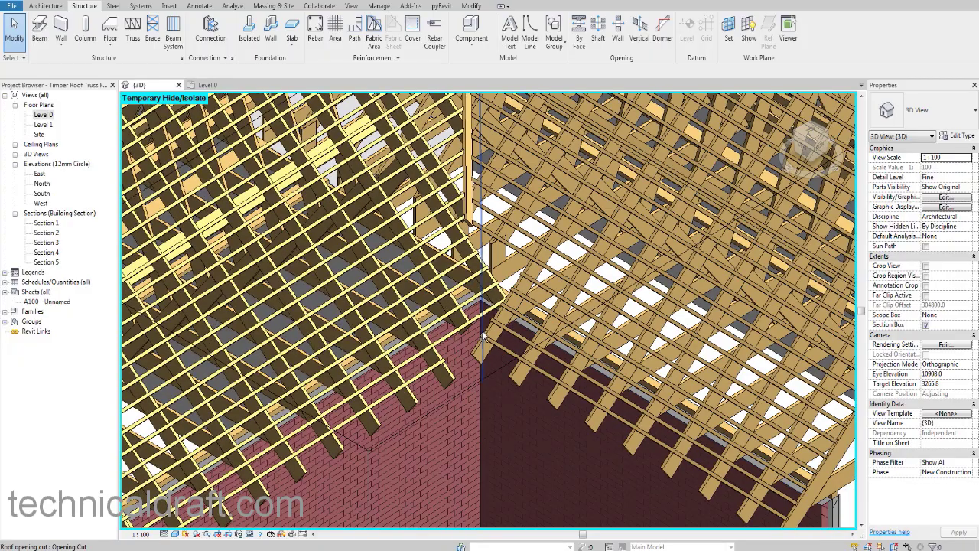
shift+middle_drag(483, 331, 557, 402)
scroll(499, 325, up, 2)
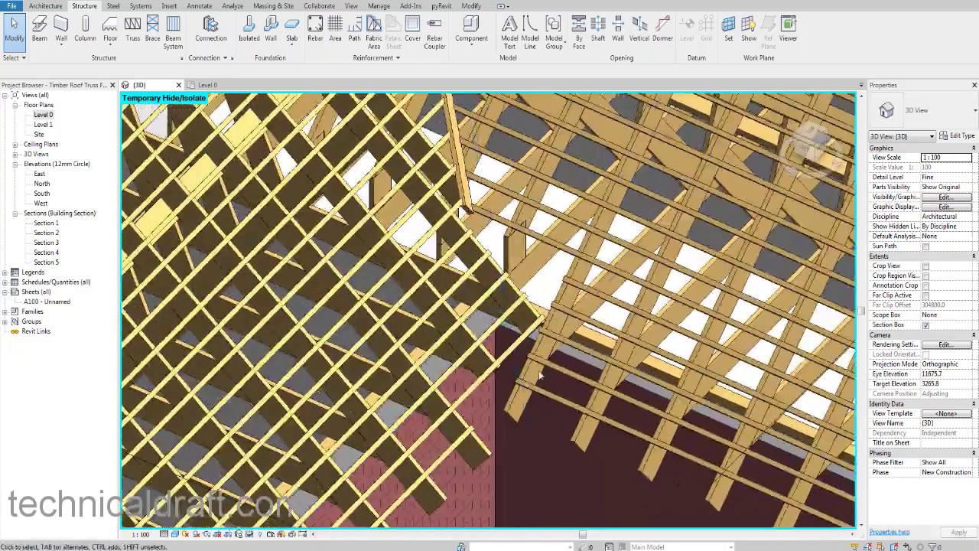
scroll(524, 356, up, 2)
scroll(530, 359, down, 5)
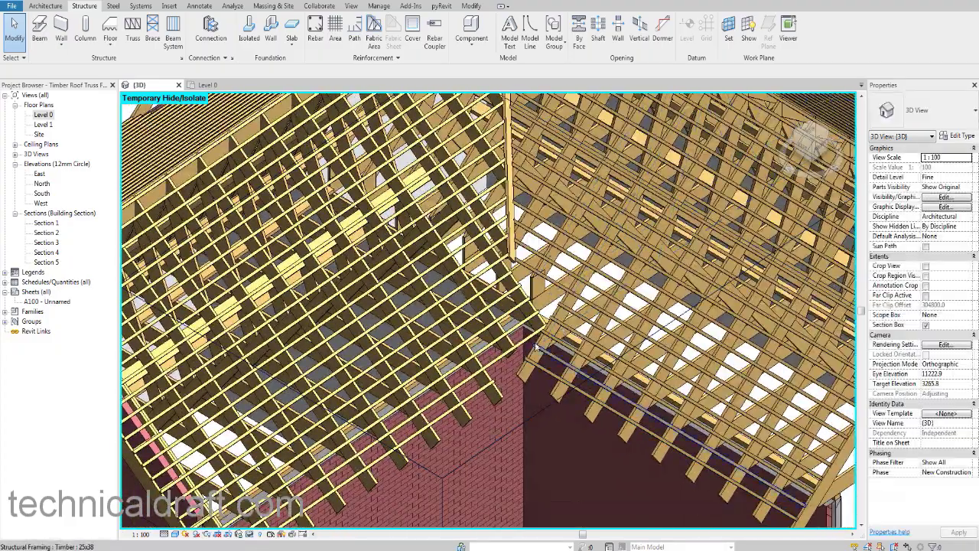
Compare the battens of both roof wings along the valley from oblique and frontal viewpoints
shift+middle_drag(459, 375, 492, 368)
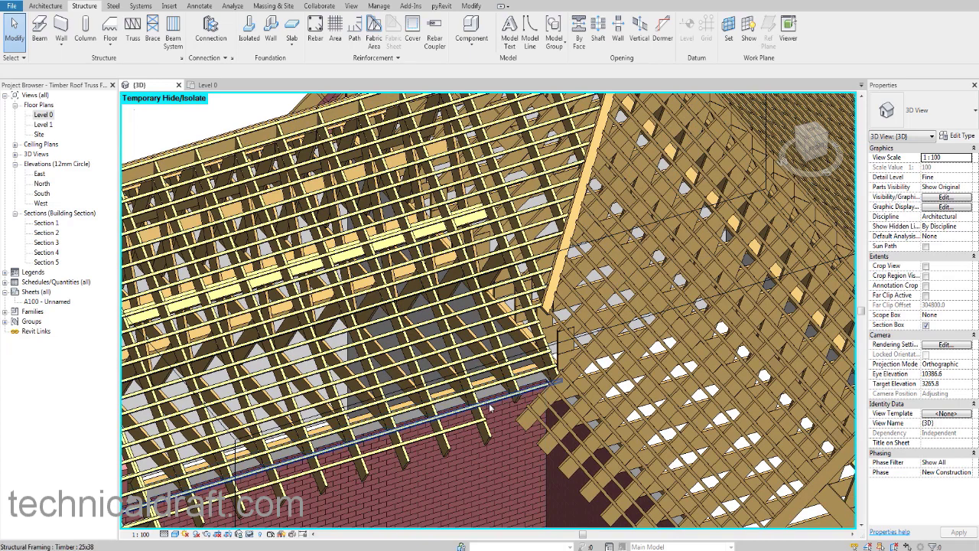
scroll(490, 409, down, 3)
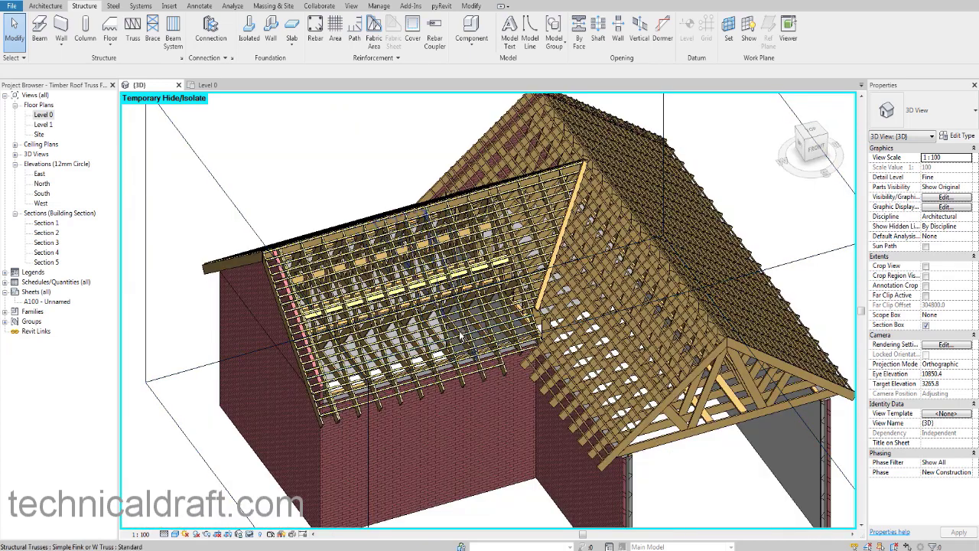
shift+middle_drag(489, 404, 463, 355)
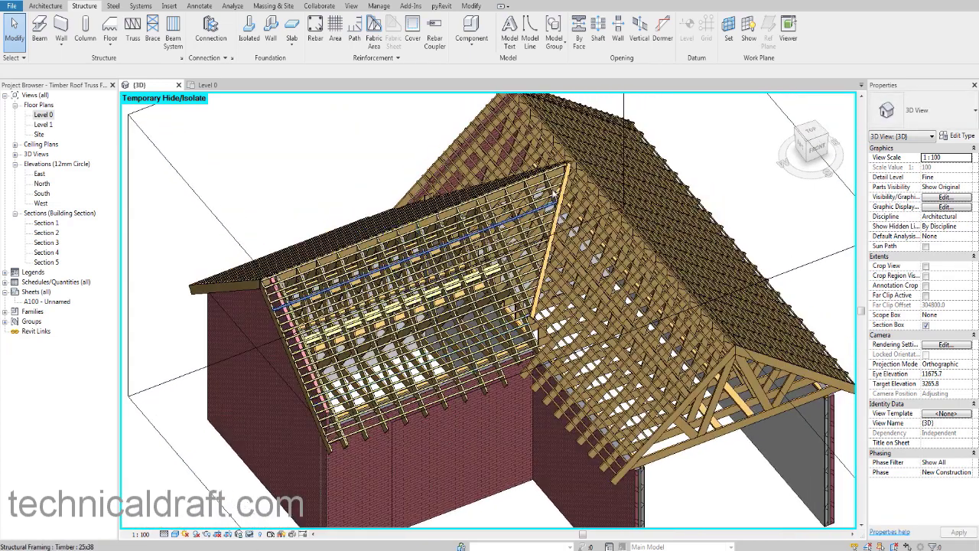
shift+middle_drag(536, 287, 478, 246)
shift+middle_drag(457, 346, 437, 329)
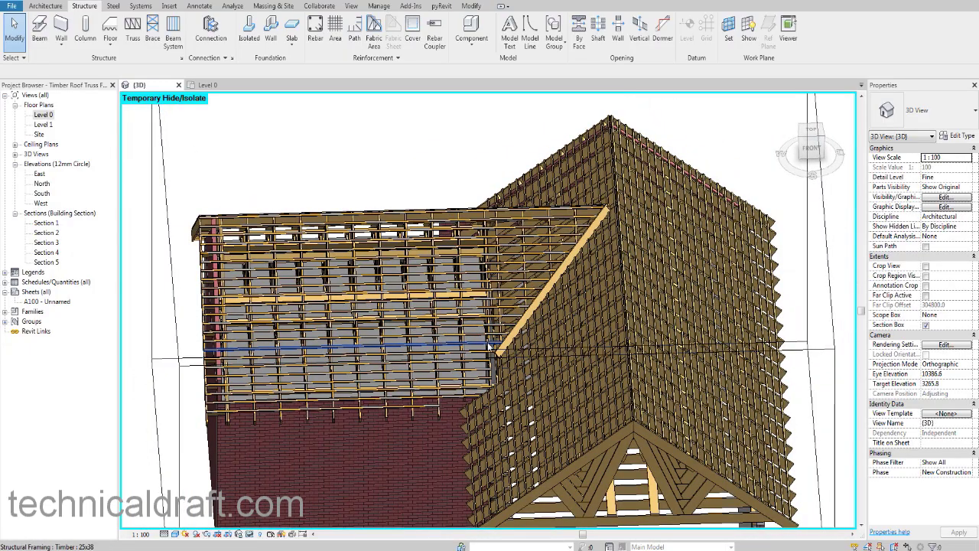
Open the Level 1 floor plan and temporarily hide both roofs to expose the timber framing
double_click(48, 127)
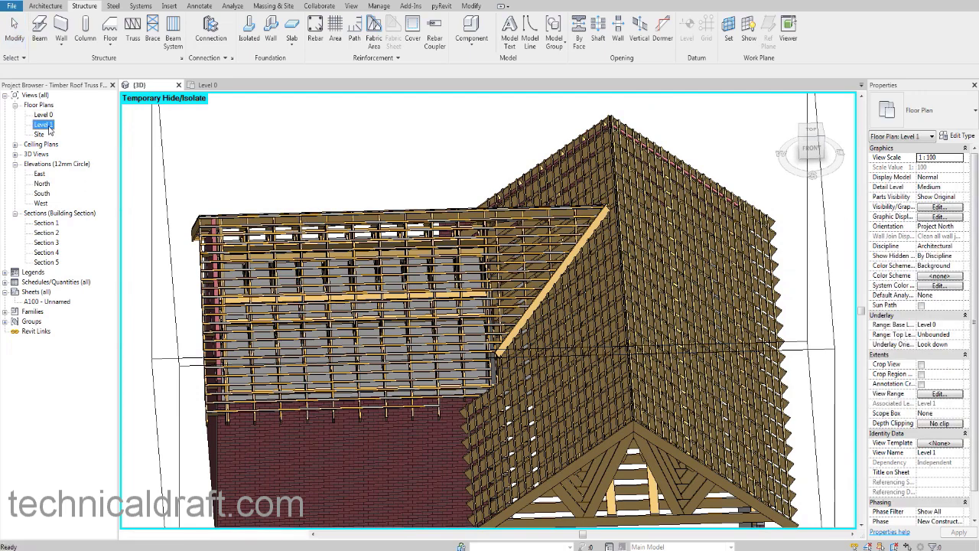
scroll(325, 293, up, 3)
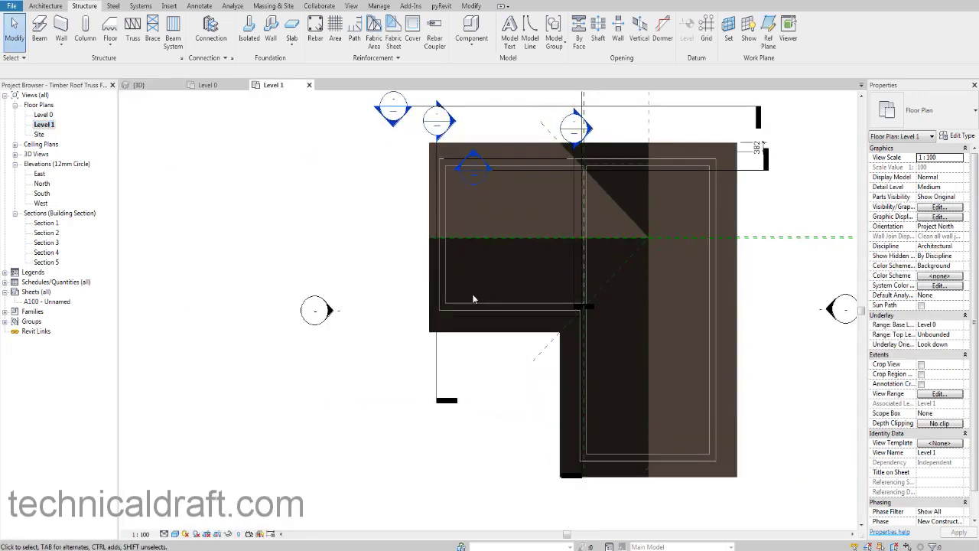
click(431, 274)
middle_drag(753, 356, 694, 358)
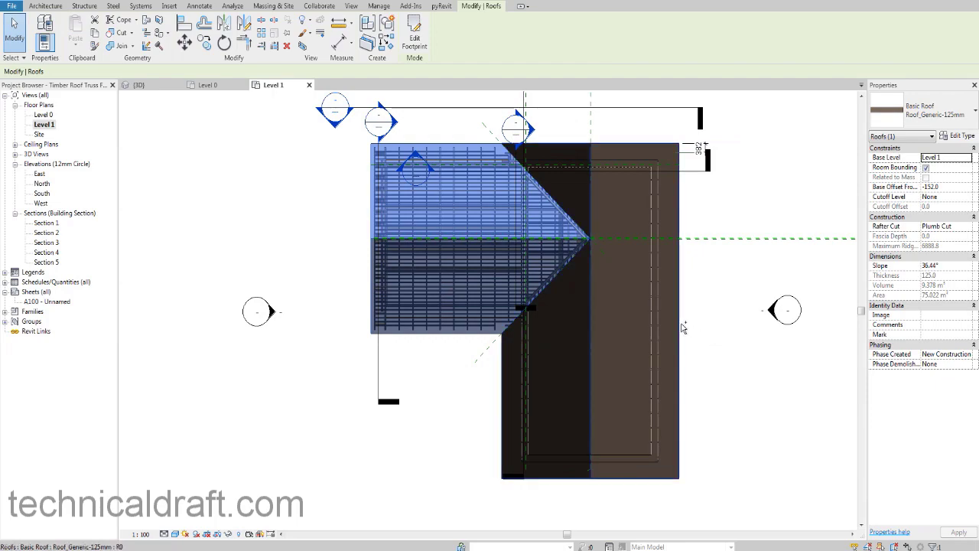
ctrl+click(681, 326)
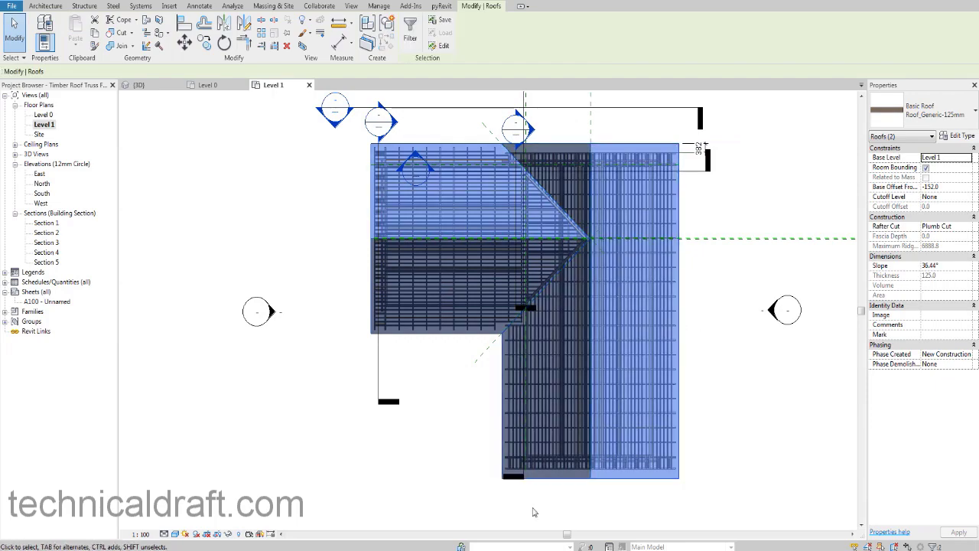
click(229, 534)
click(254, 508)
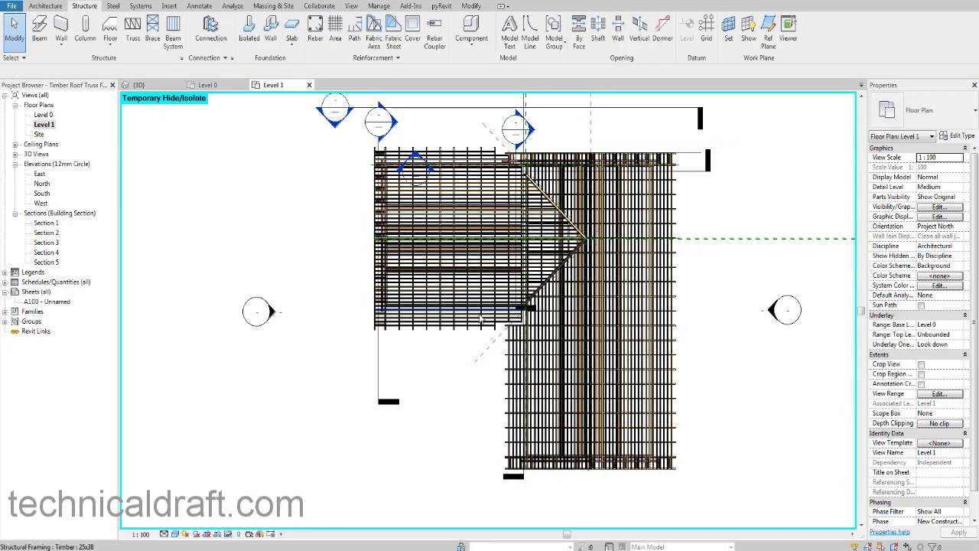
Examine in plan how the smaller wing's battens and trusses meet the valley timber near the building's internal corner
scroll(428, 386, up, 4)
middle_drag(482, 391, 494, 439)
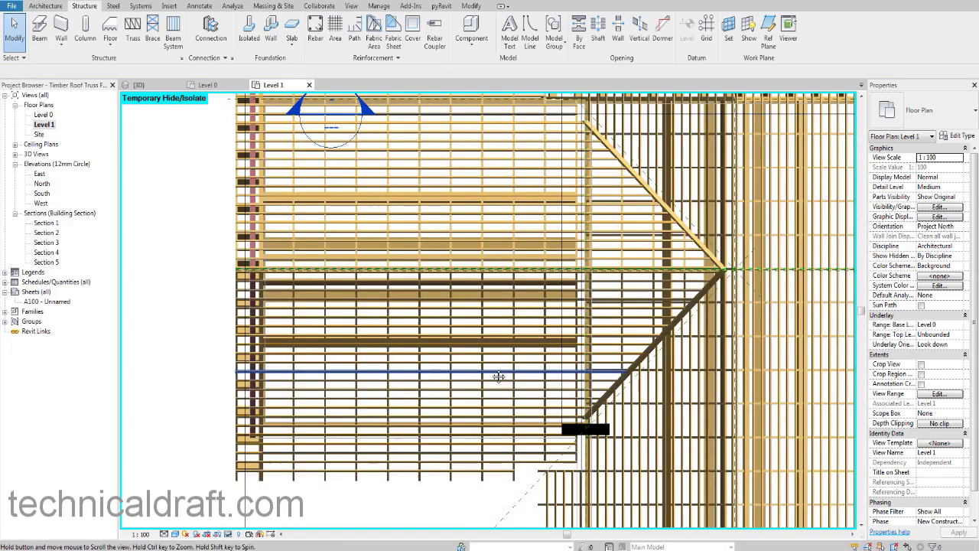
middle_drag(498, 376, 449, 369)
scroll(490, 362, up, 3)
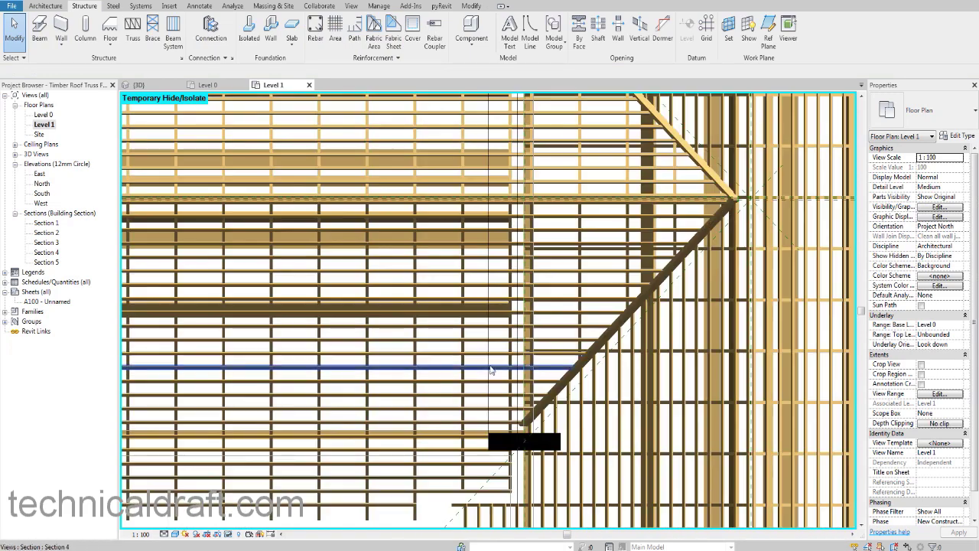
click(511, 359)
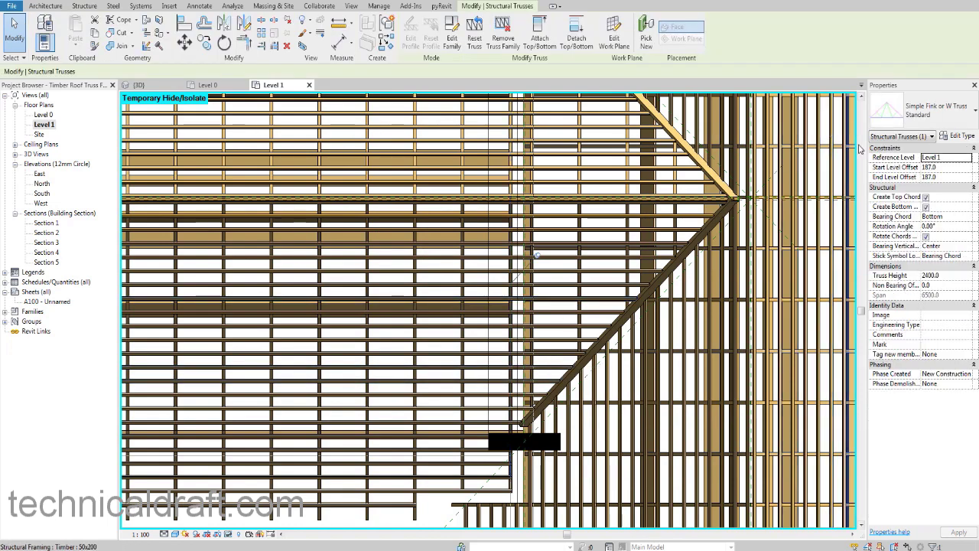
middle_drag(553, 323, 521, 279)
scroll(464, 390, up, 1)
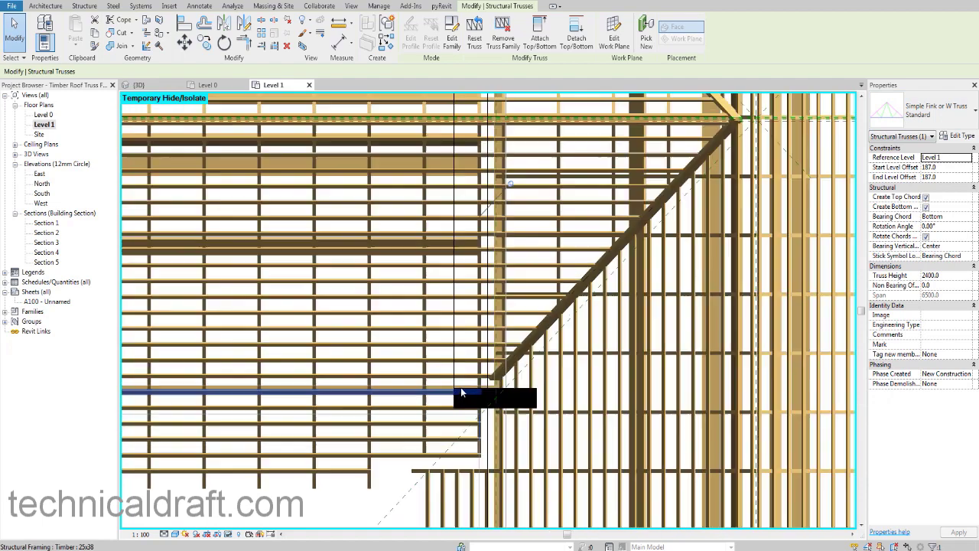
middle_drag(480, 387, 470, 399)
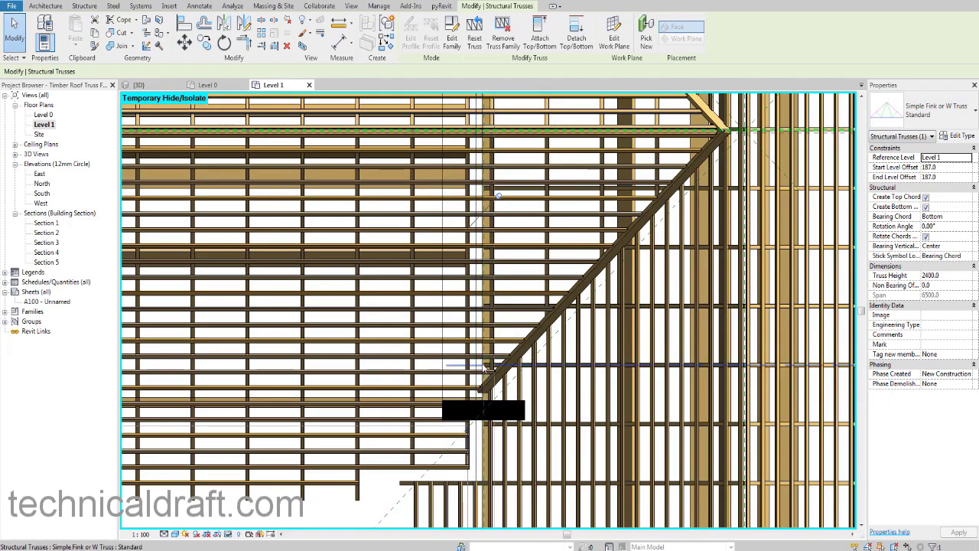
Review in plan both valley timbers, the smaller wing's ridge board and the surrounding battens up to the main roof
middle_drag(486, 344, 453, 394)
scroll(468, 348, down, 3)
scroll(507, 214, up, 1)
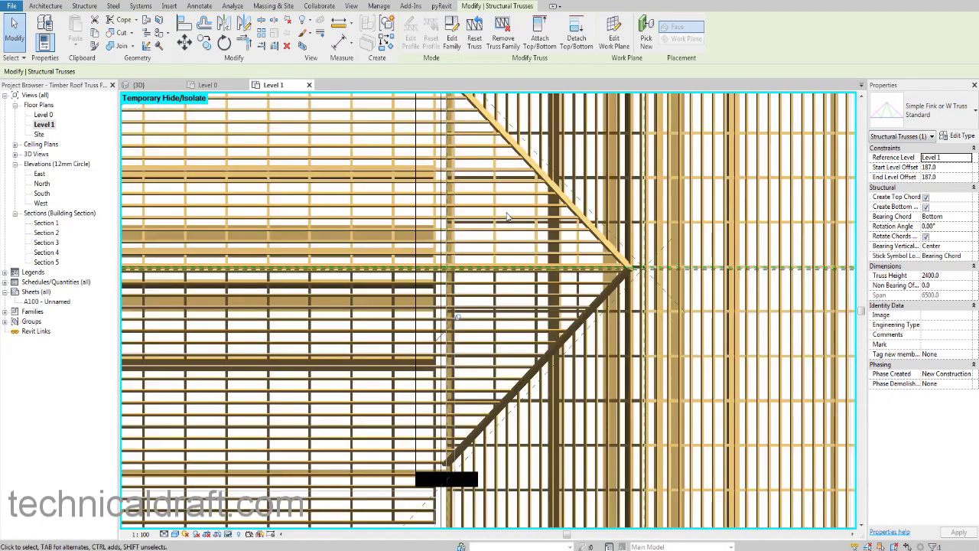
middle_drag(507, 214, 515, 247)
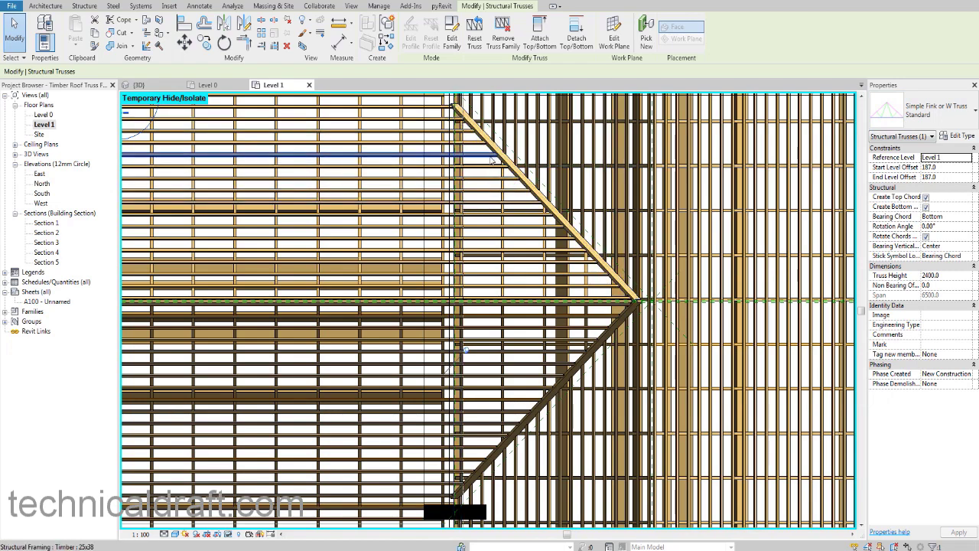
middle_drag(544, 378, 541, 355)
mouse_move(517, 302)
middle_down()
mouse_move(515, 324)
mouse_move(512, 292)
middle_up()
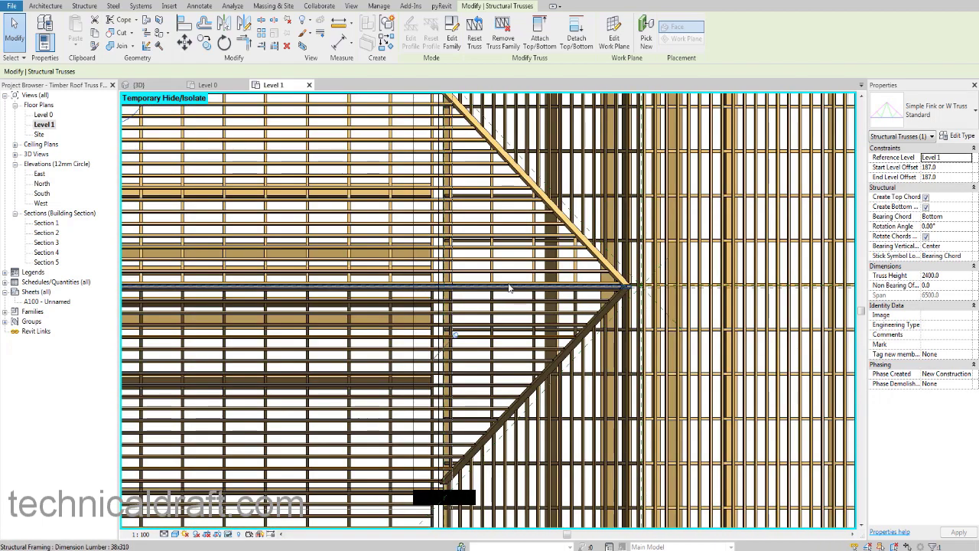
scroll(511, 284, down, 1)
middle_drag(249, 281, 347, 274)
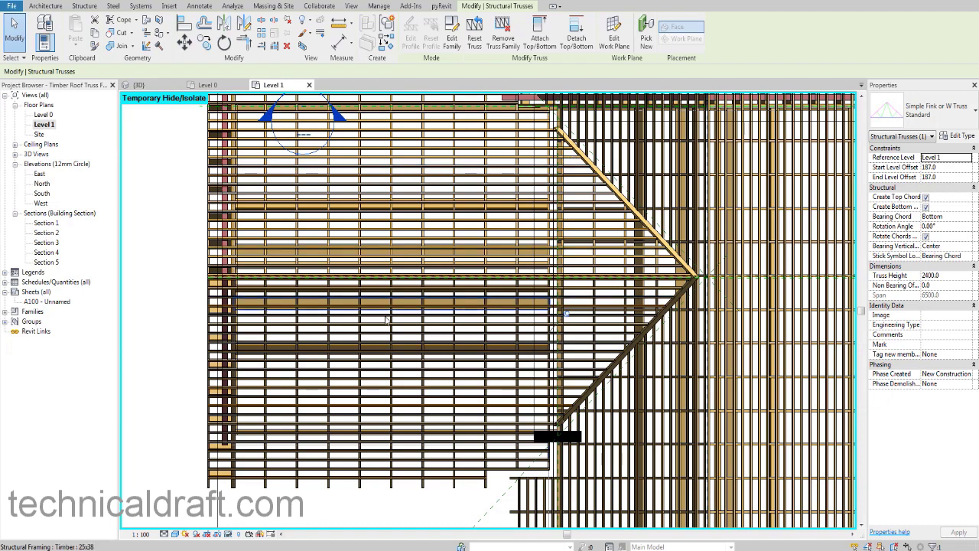
middle_drag(485, 251, 299, 278)
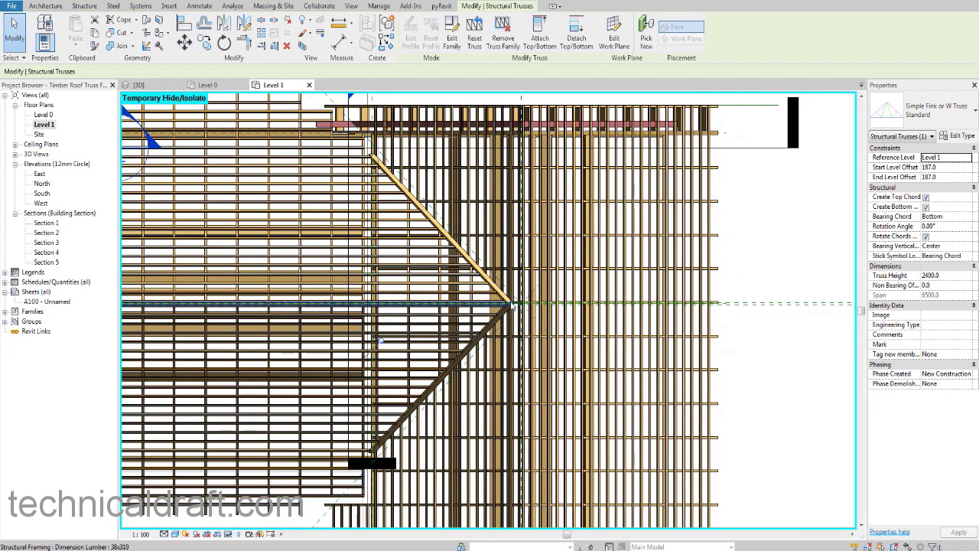
middle_drag(497, 324, 531, 295)
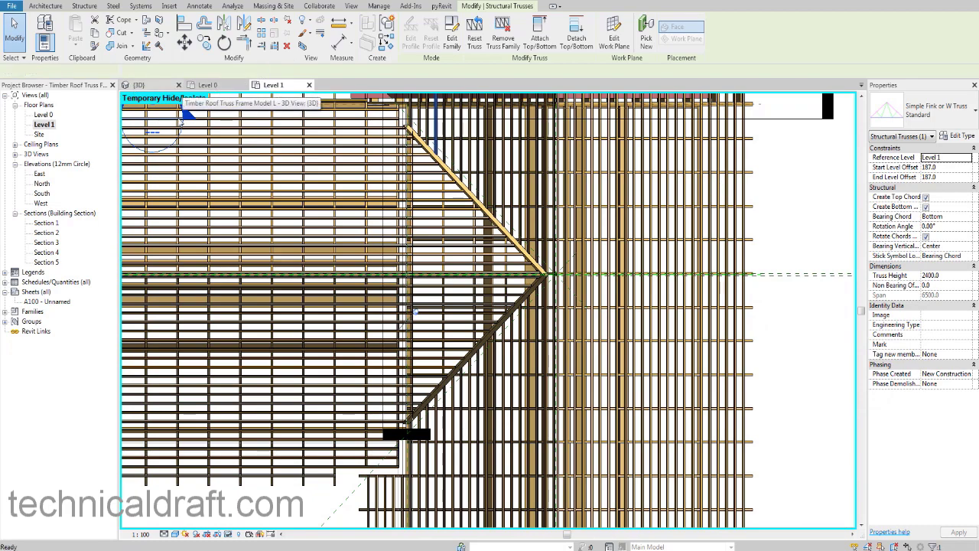
Return to the 3D view and temporarily hide all 25x38 timber battens on both roof wings
click(141, 85)
shift+middle_drag(490, 297, 551, 295)
scroll(552, 296, up, 3)
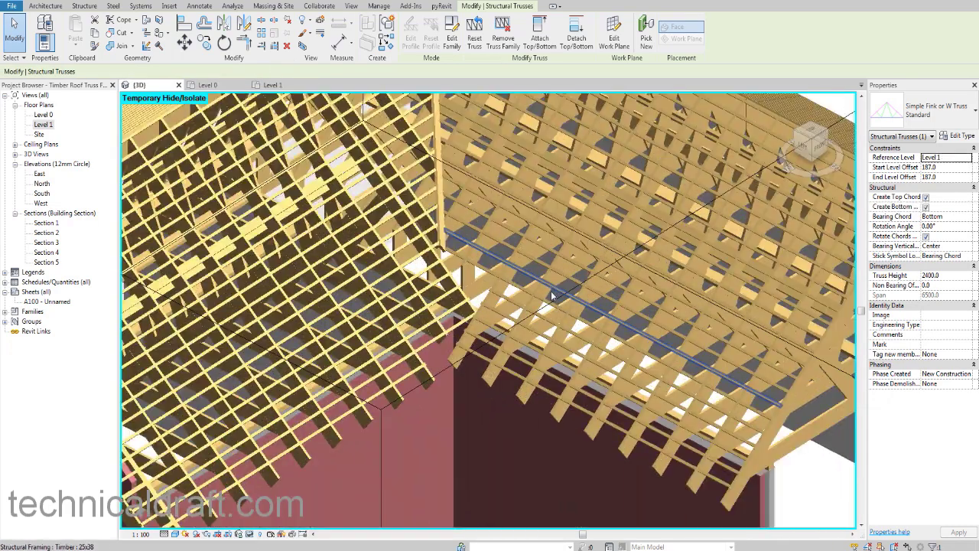
click(551, 327)
right_click(561, 326)
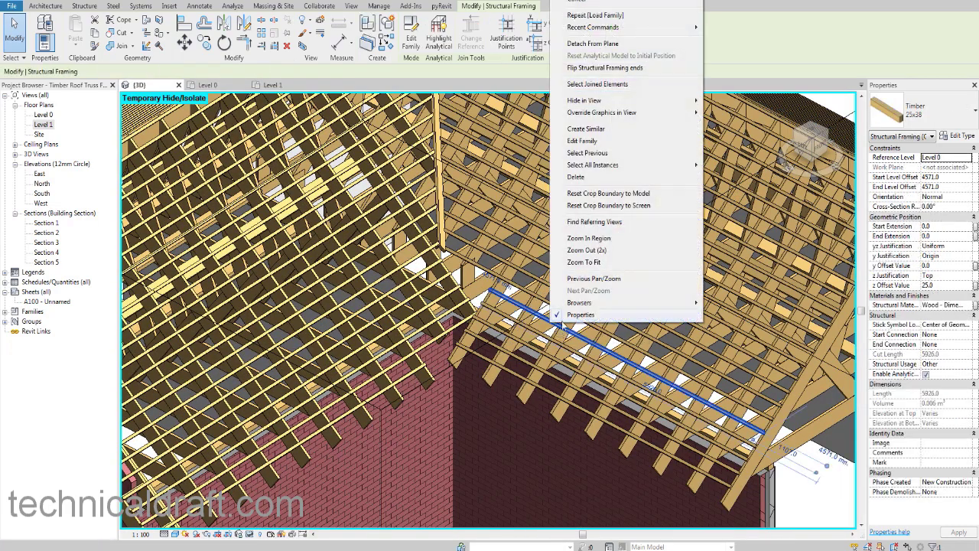
click(738, 165)
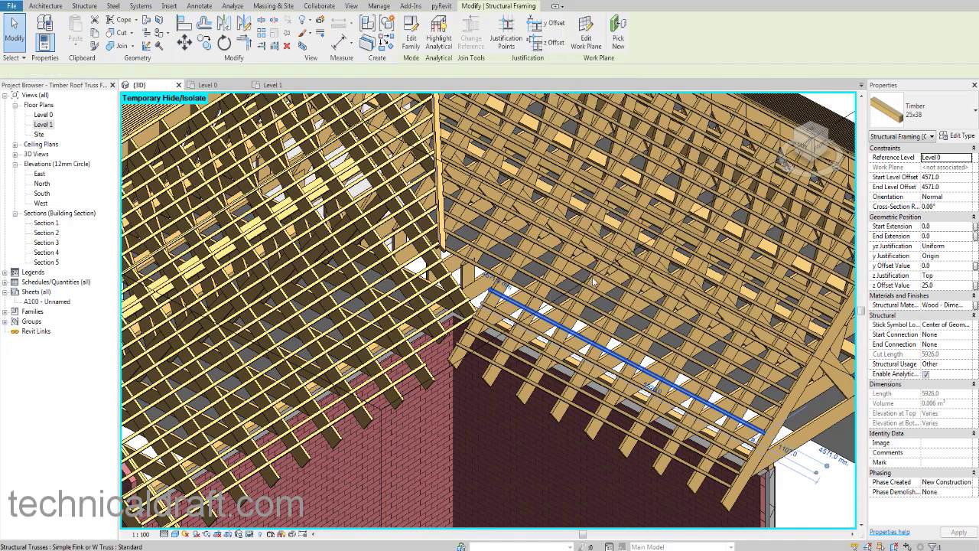
scroll(557, 298, down, 6)
shift+middle_drag(557, 299, 447, 357)
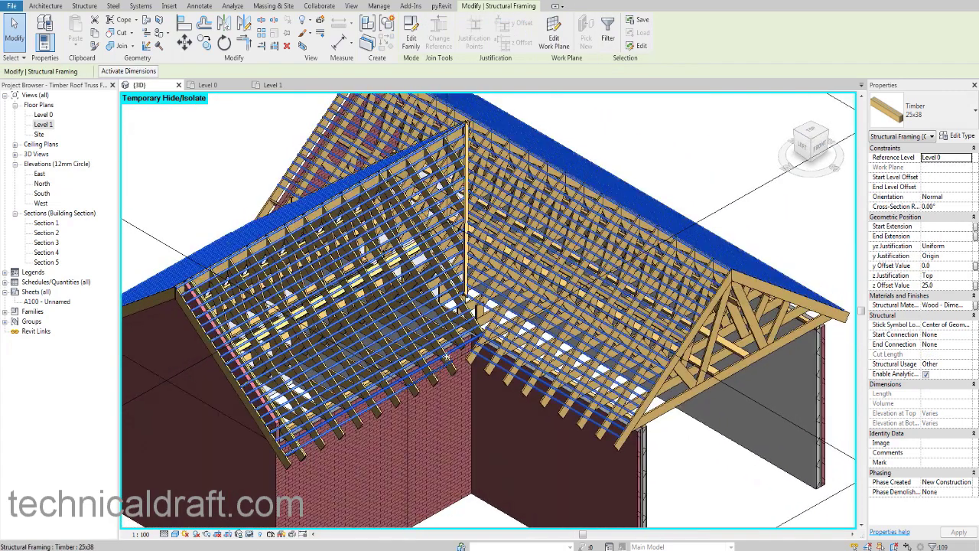
click(249, 534)
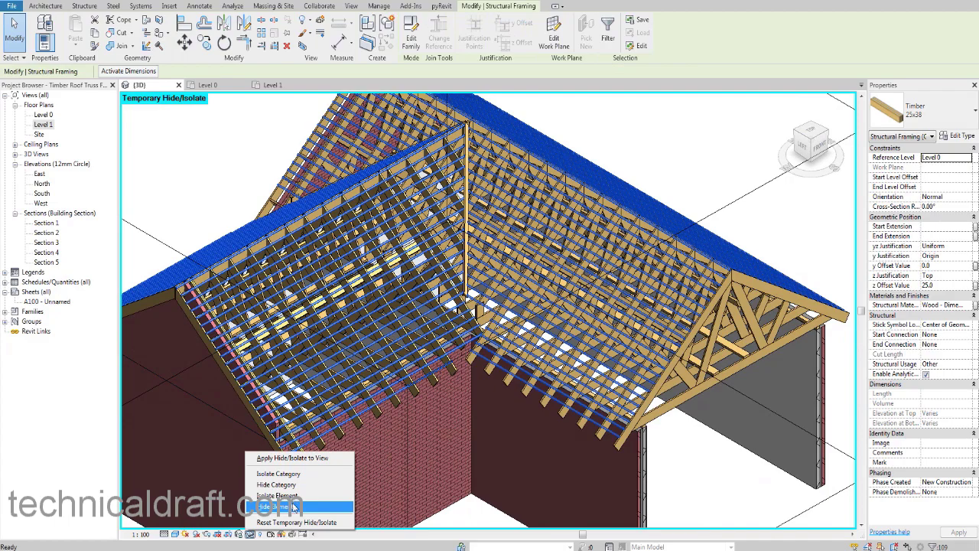
click(293, 508)
Inspect the sloping valley timber and the shortened rafters between the smaller wing's trusses and the main roof
shift+middle_drag(402, 424, 496, 441)
scroll(517, 306, up, 3)
shift+middle_drag(428, 313, 389, 358)
scroll(480, 319, up, 3)
scroll(390, 356, down, 4)
shift+middle_drag(472, 377, 504, 264)
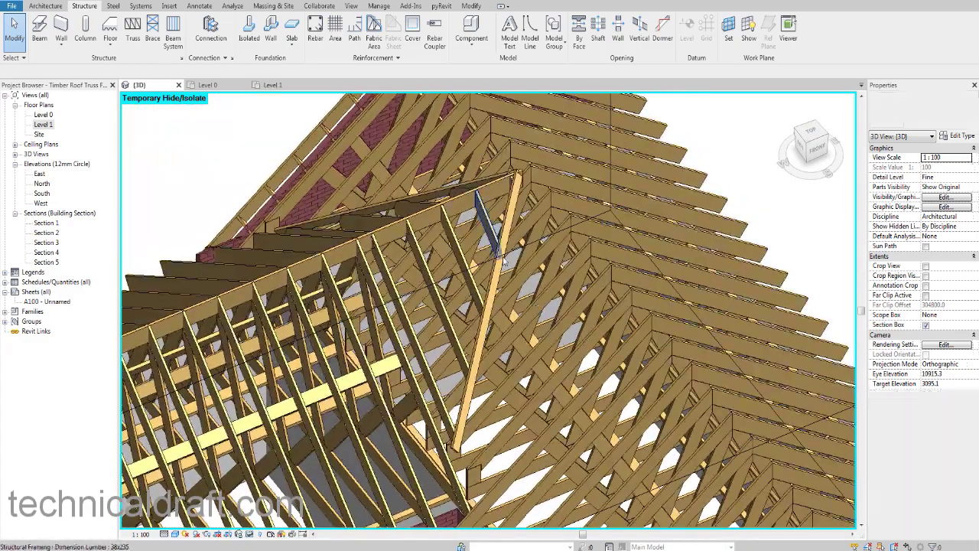
shift+middle_drag(413, 257, 462, 310)
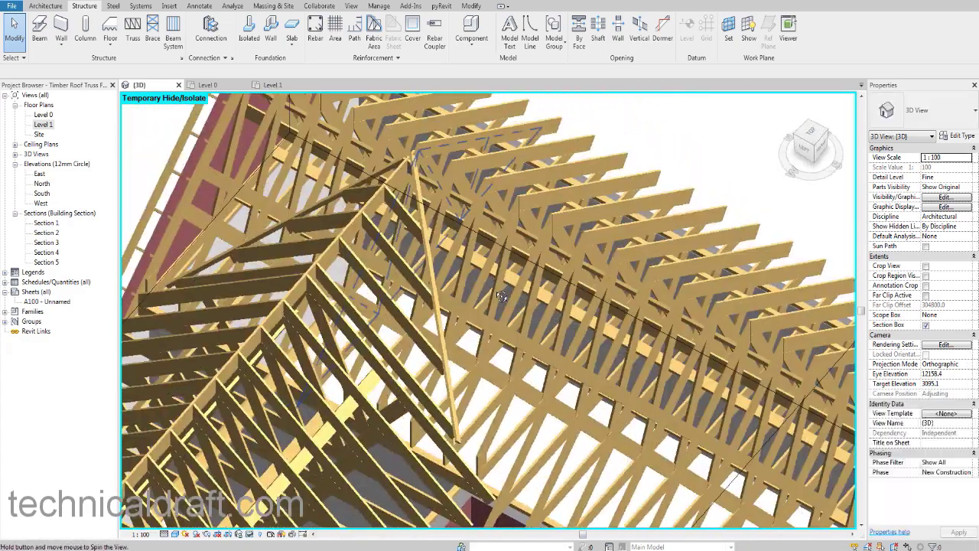
middle_drag(283, 360, 457, 259)
scroll(491, 307, up, 2)
scroll(457, 263, down, 2)
scroll(486, 357, up, 1)
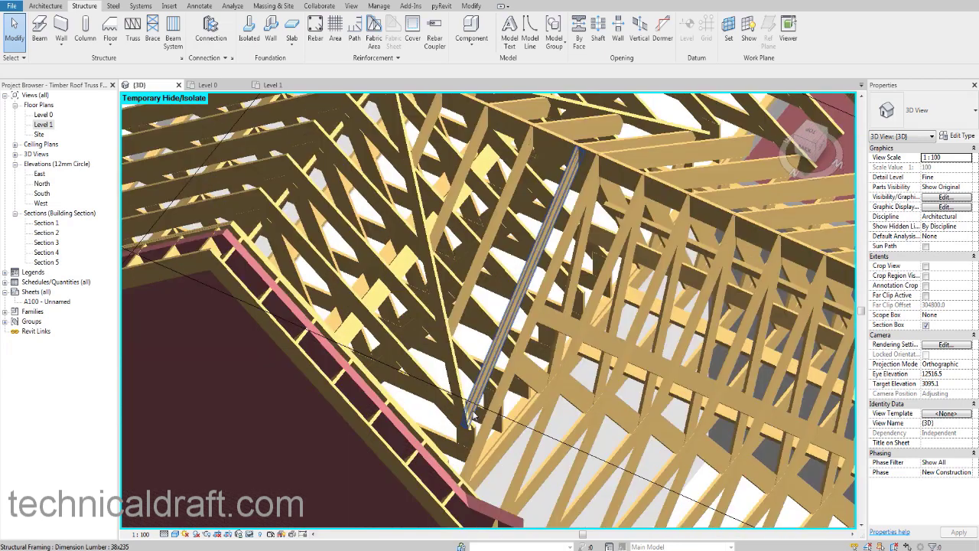
Examine close up the joint where the smaller wing's ridge board meets the two valley timbers
middle_drag(466, 183, 496, 465)
scroll(446, 293, up, 1)
scroll(447, 297, up, 1)
scroll(383, 361, down, 2)
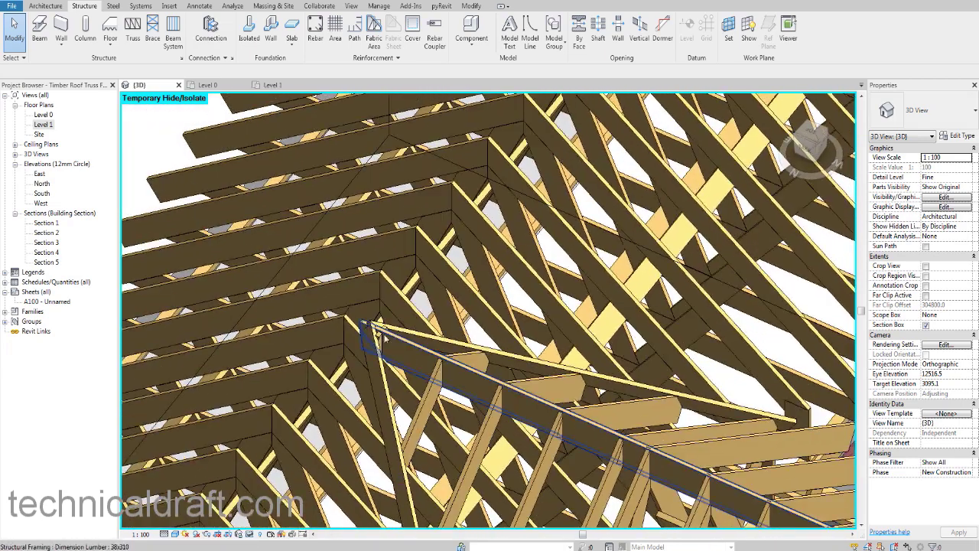
scroll(389, 325, up, 5)
middle_drag(346, 404, 360, 345)
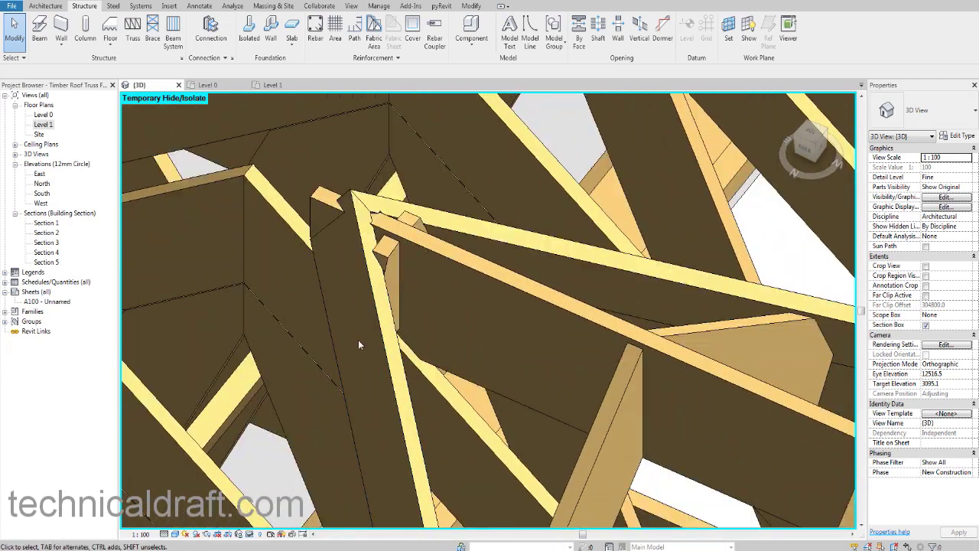
shift+middle_drag(339, 265, 327, 200)
scroll(325, 247, down, 4)
middle_drag(353, 429, 362, 261)
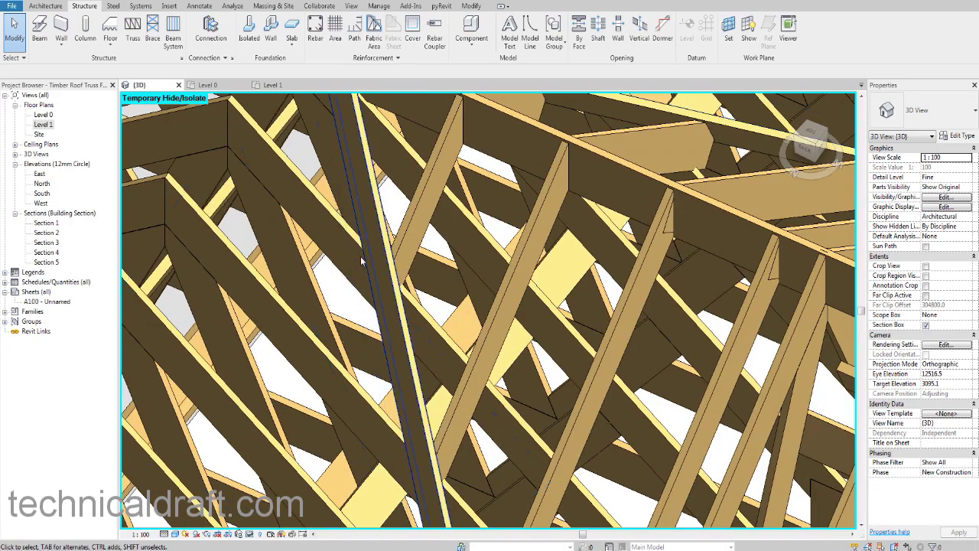
Follow the valley timbers from their lower end to the ridge, checking how the valley rafters bear on them
scroll(377, 342, down, 3)
shift+middle_drag(377, 342, 423, 433)
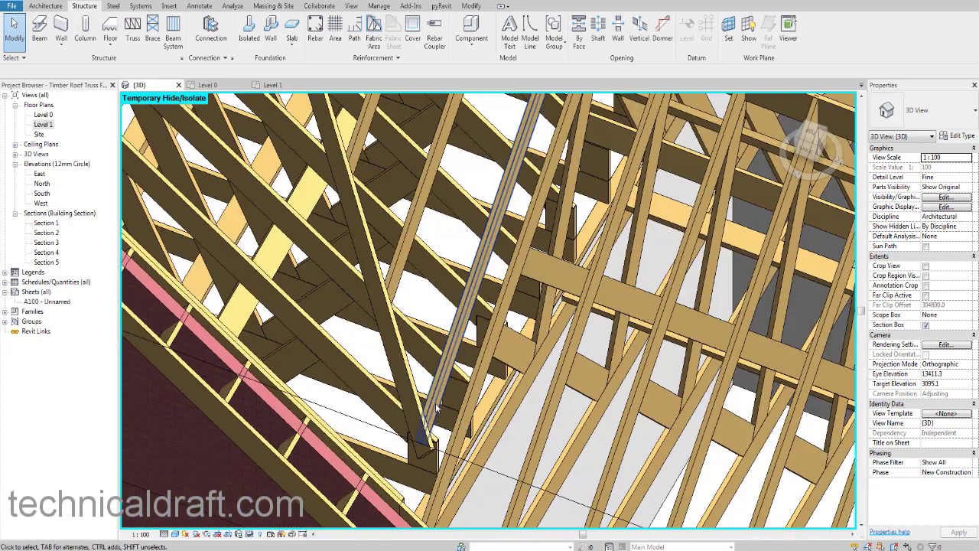
middle_drag(469, 245, 443, 326)
middle_drag(496, 165, 529, 316)
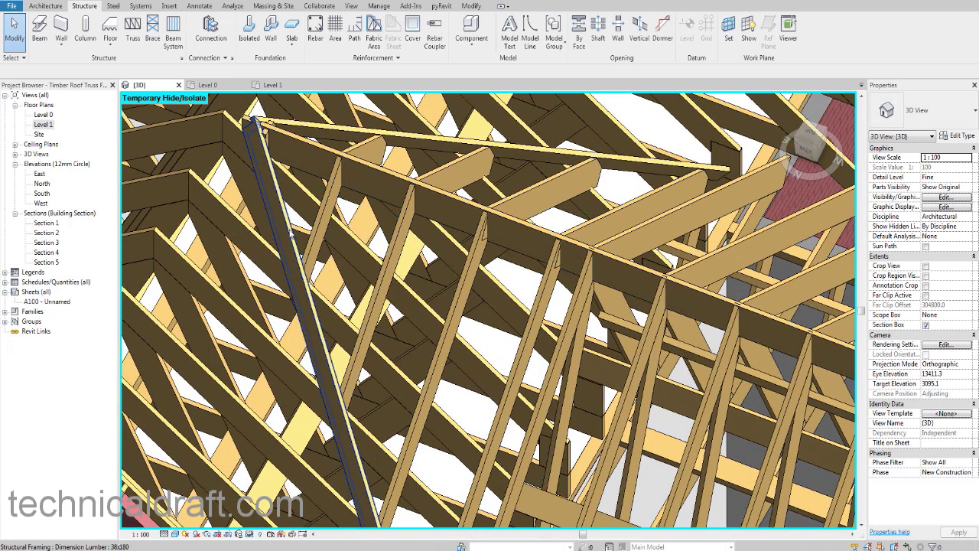
middle_drag(363, 355, 422, 208)
shift+middle_drag(528, 282, 595, 255)
middle_drag(595, 256, 446, 289)
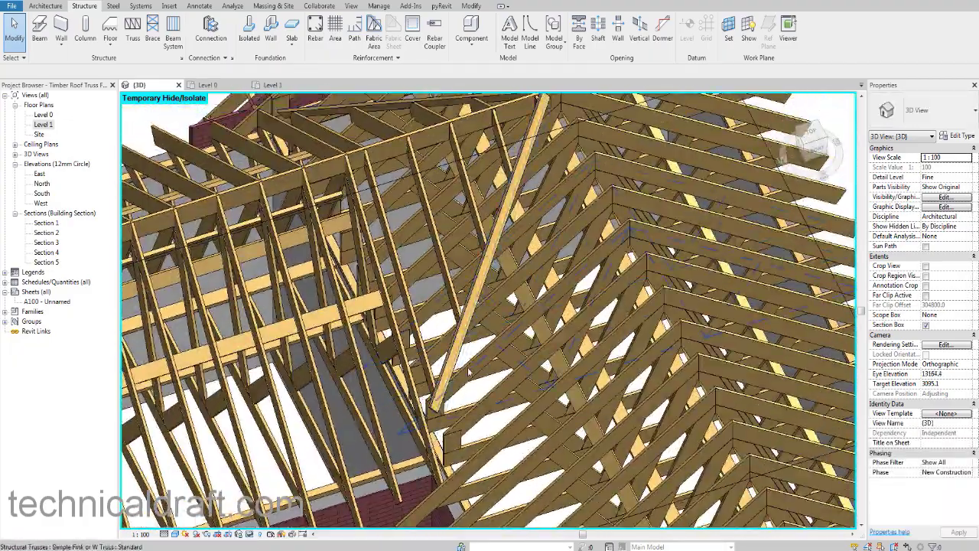
scroll(468, 372, up, 4)
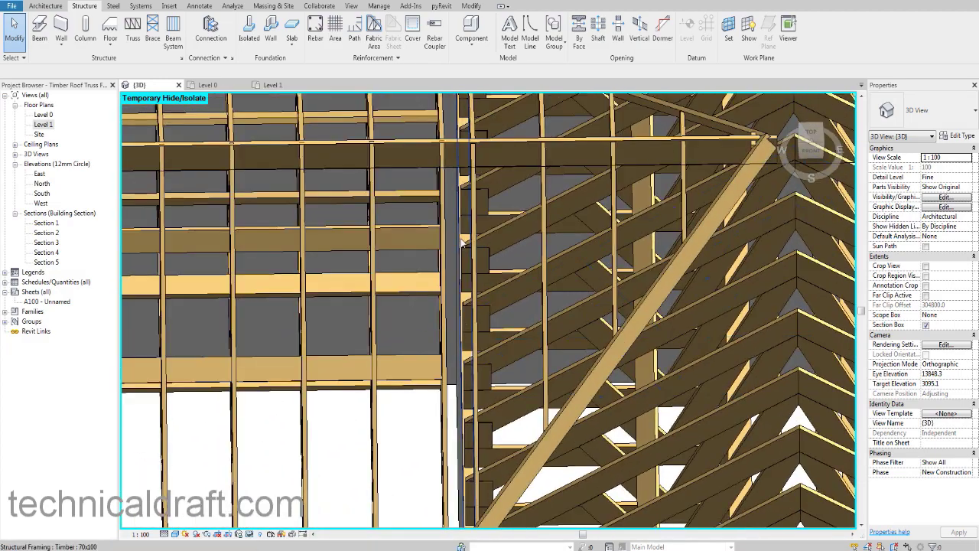
Review the whole L-shaped roof structure and turn the view around to the main roof's gable end beside the valley
middle_drag(462, 241, 465, 288)
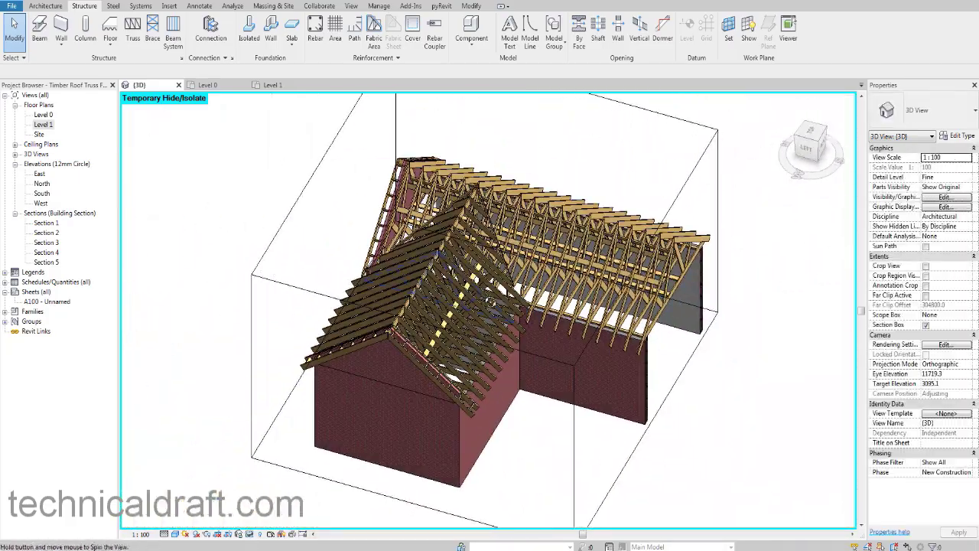
scroll(511, 310, up, 5)
scroll(472, 308, down, 3)
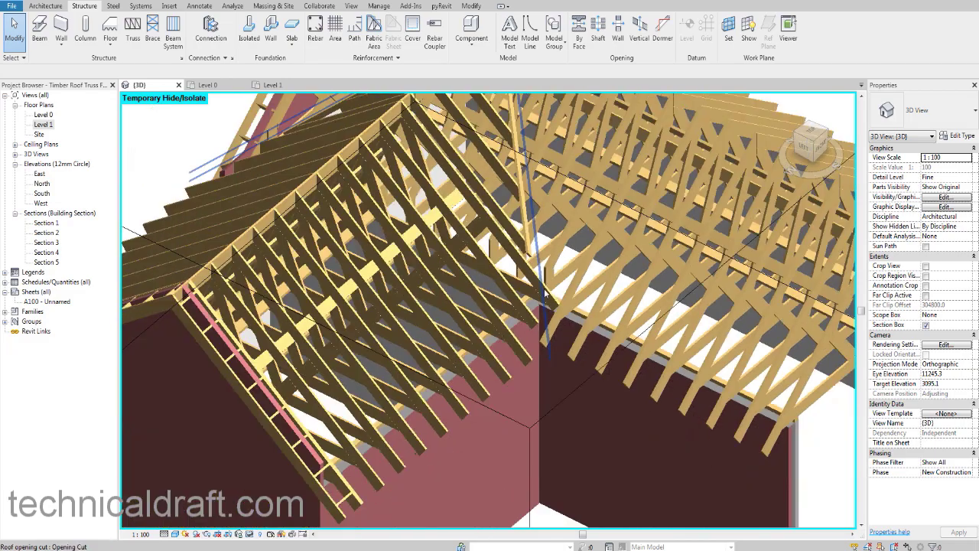
shift+middle_drag(472, 308, 420, 342)
scroll(474, 302, up, 4)
mouse_move(479, 323)
middle_down()
mouse_move(463, 372)
mouse_move(505, 334)
mouse_move(485, 334)
middle_up()
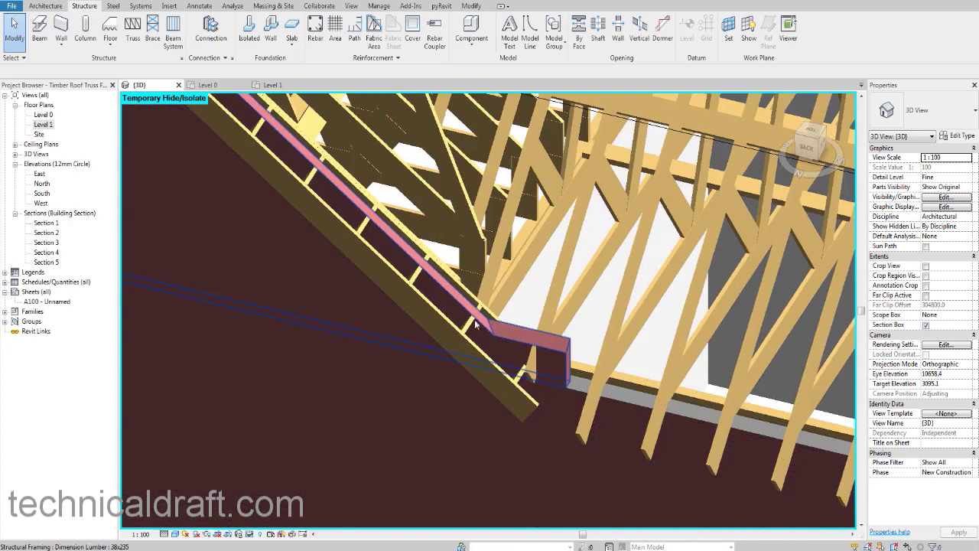
scroll(405, 259, down, 2)
shift+middle_drag(405, 258, 347, 224)
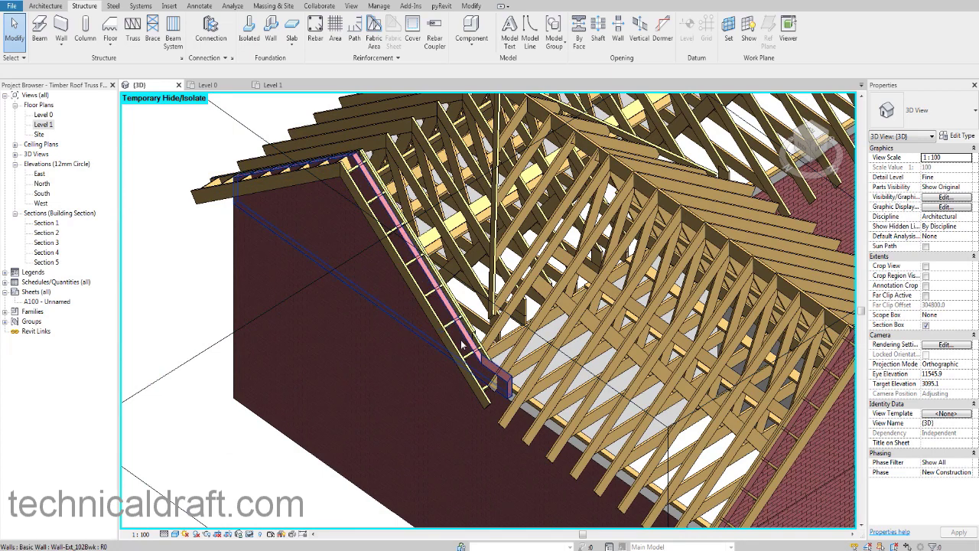
Examine close up how the 38x235 noggings of the gable ladder sit over the main roof's gable wall near the eaves
scroll(463, 346, up, 5)
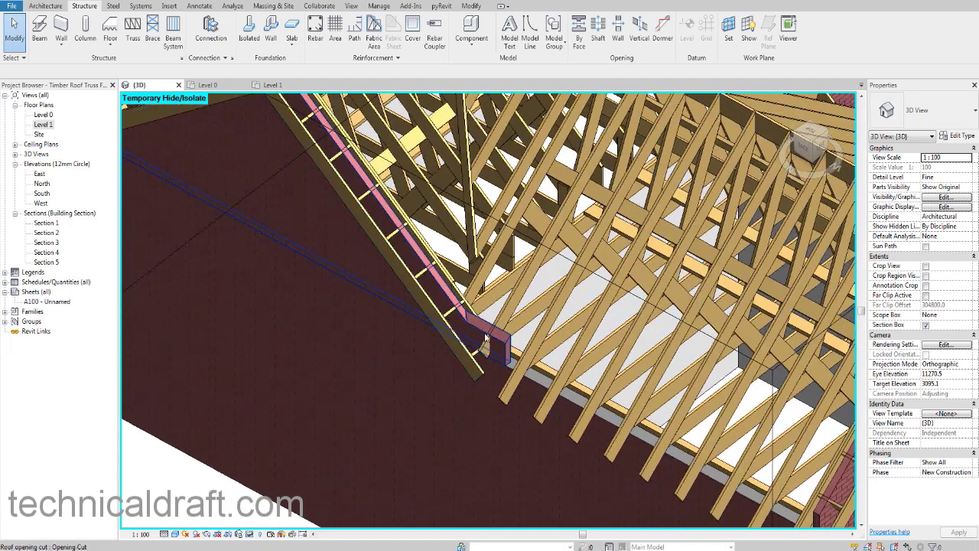
scroll(488, 341, up, 4)
shift+middle_drag(475, 378, 459, 325)
scroll(440, 279, up, 3)
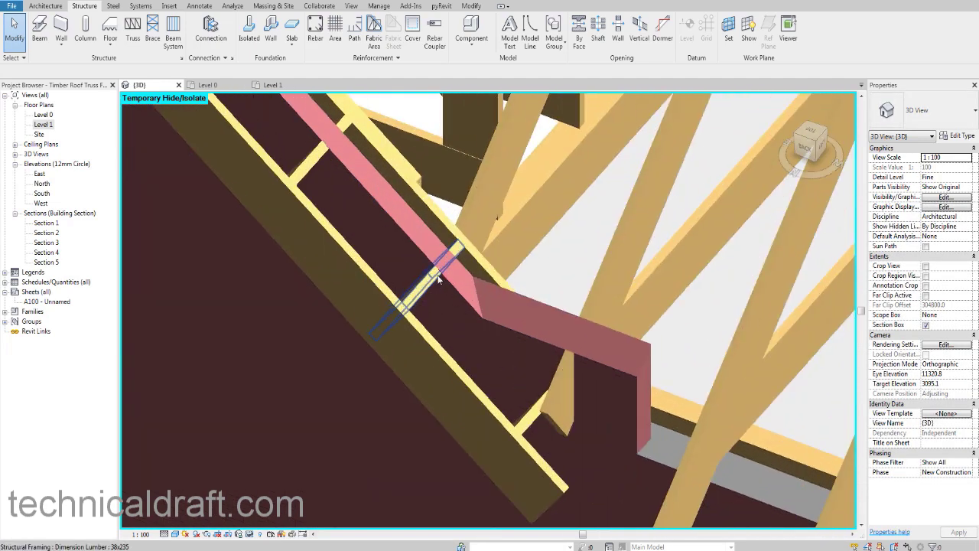
scroll(430, 287, down, 1)
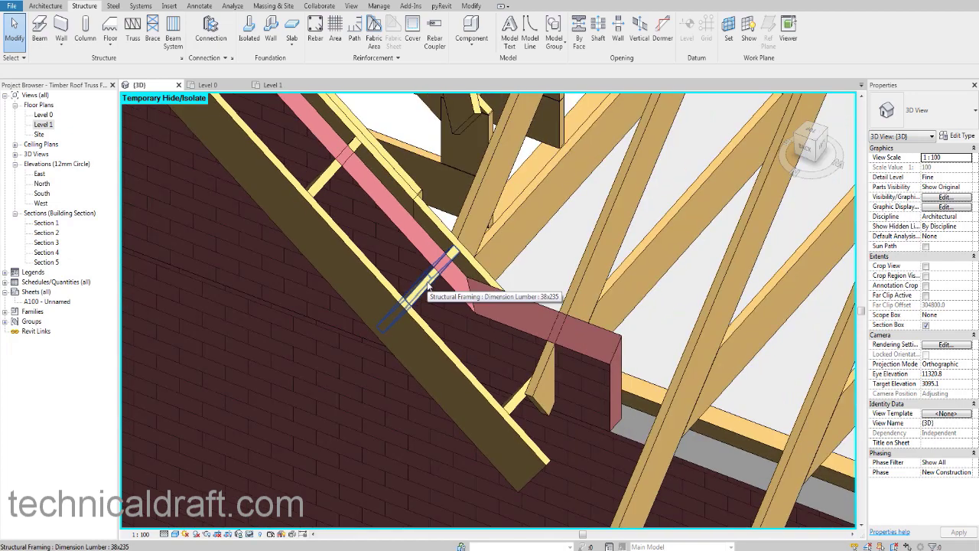
scroll(429, 284, down, 5)
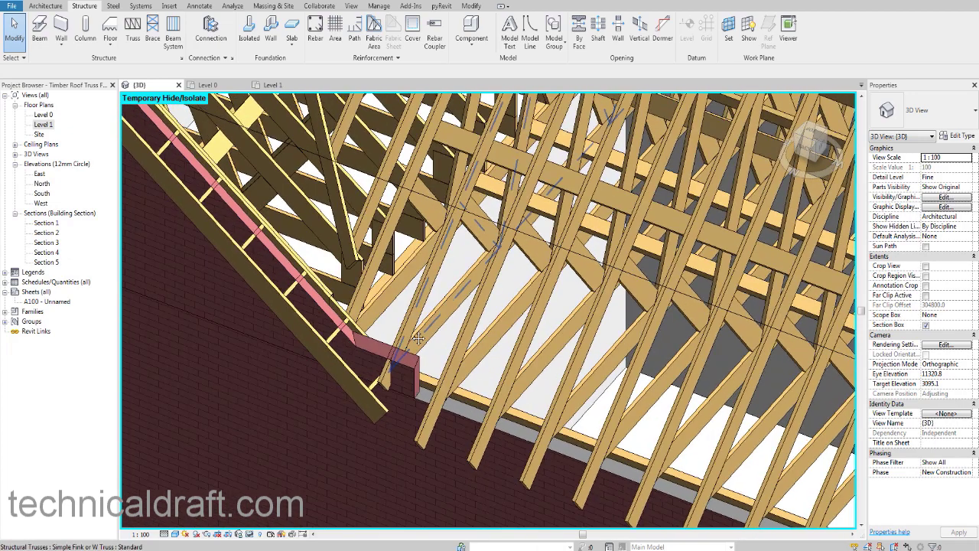
Inspect the truss tail at the gable wall's stepped brick end beside the smaller wing's eaves from several angles
shift+middle_drag(440, 345, 557, 427)
scroll(379, 307, up, 2)
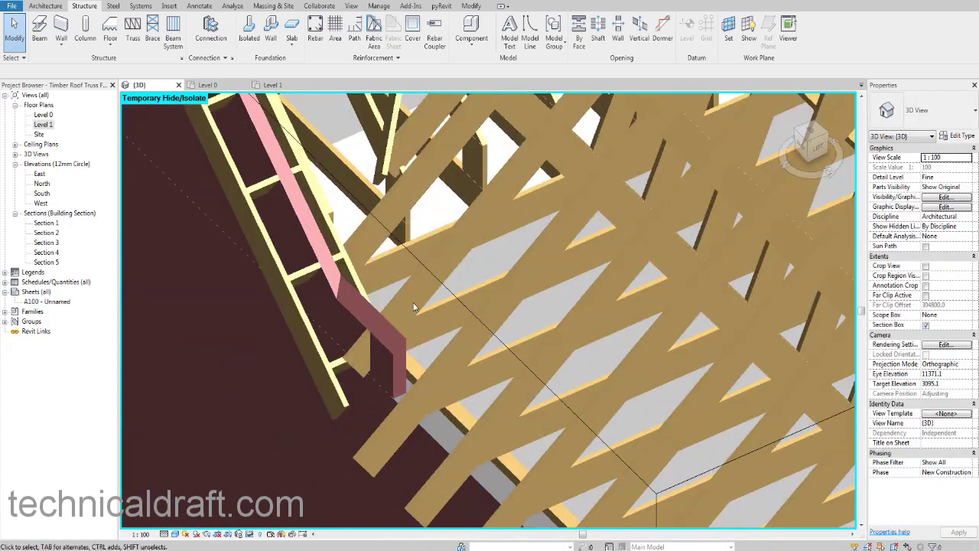
scroll(416, 308, up, 2)
middle_drag(417, 308, 414, 319)
scroll(574, 175, down, 3)
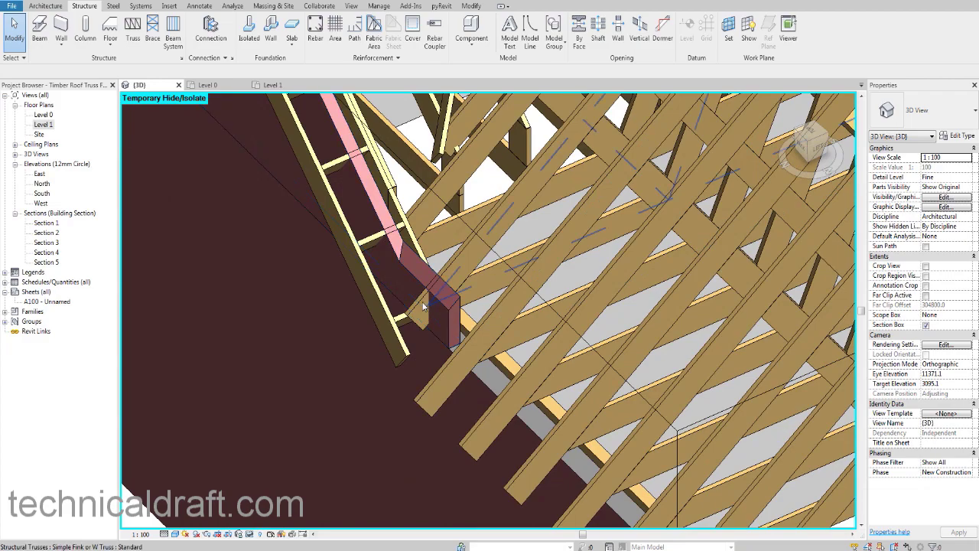
scroll(430, 298, down, 2)
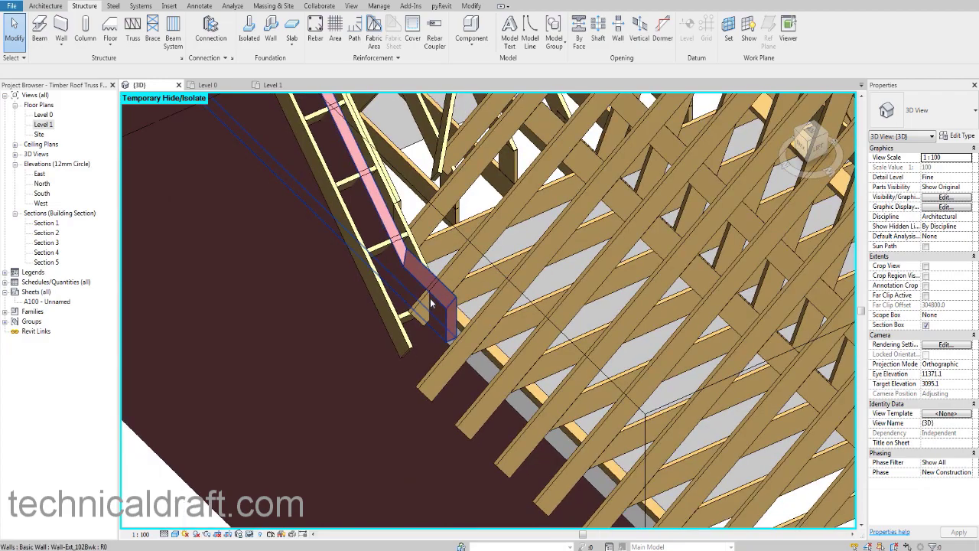
shift+middle_drag(450, 336, 501, 341)
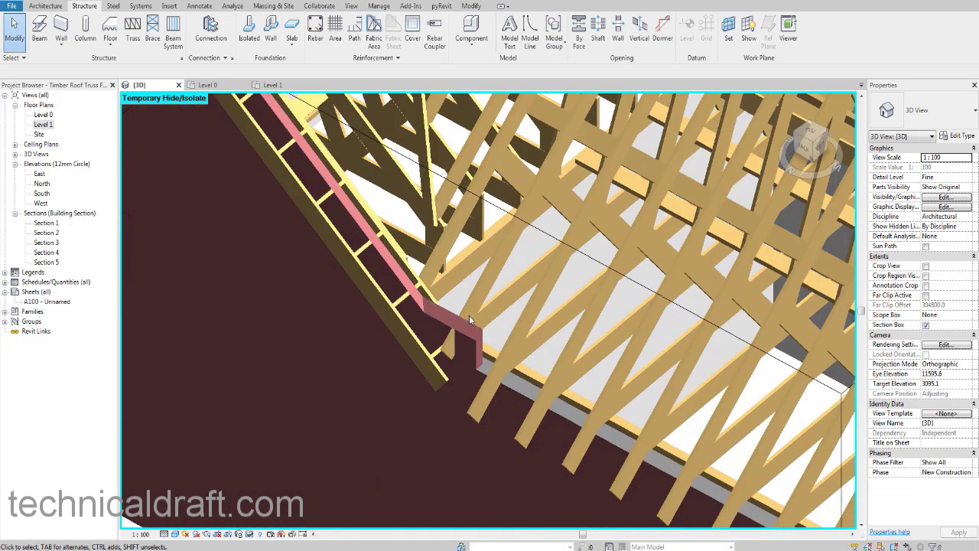
scroll(469, 316, up, 3)
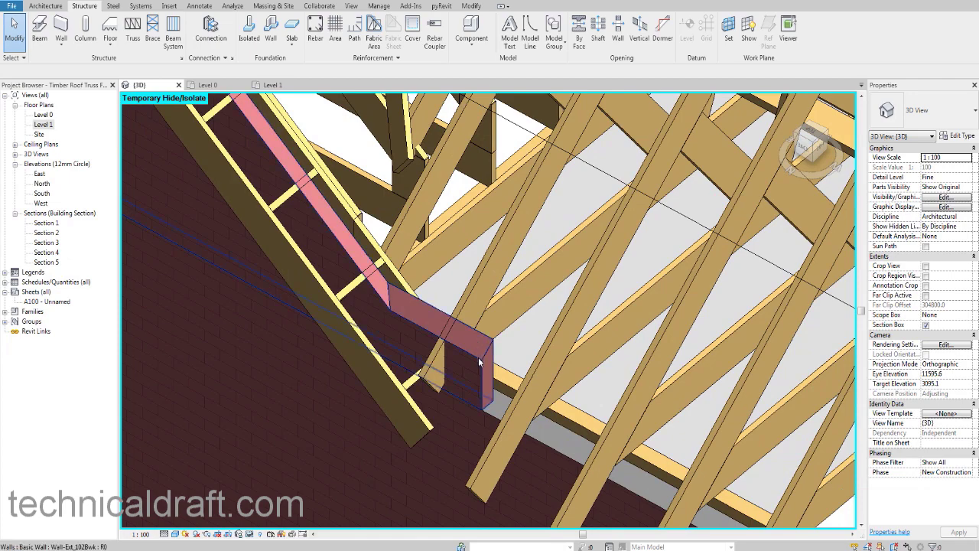
Select the main roof's brick gable wall, check its extent and the shaped profile at its eaves end, and clear the selection
click(478, 357)
scroll(479, 357, down, 6)
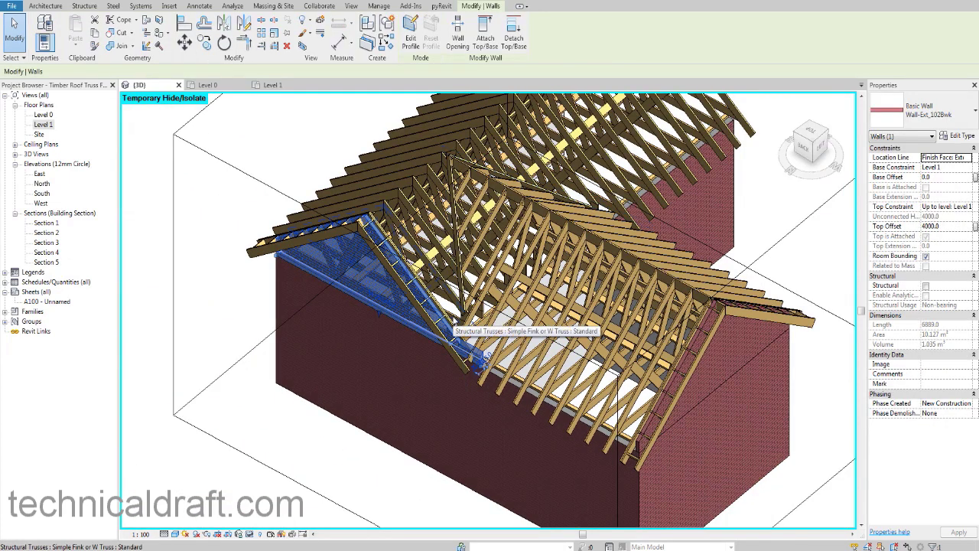
scroll(479, 357, up, 5)
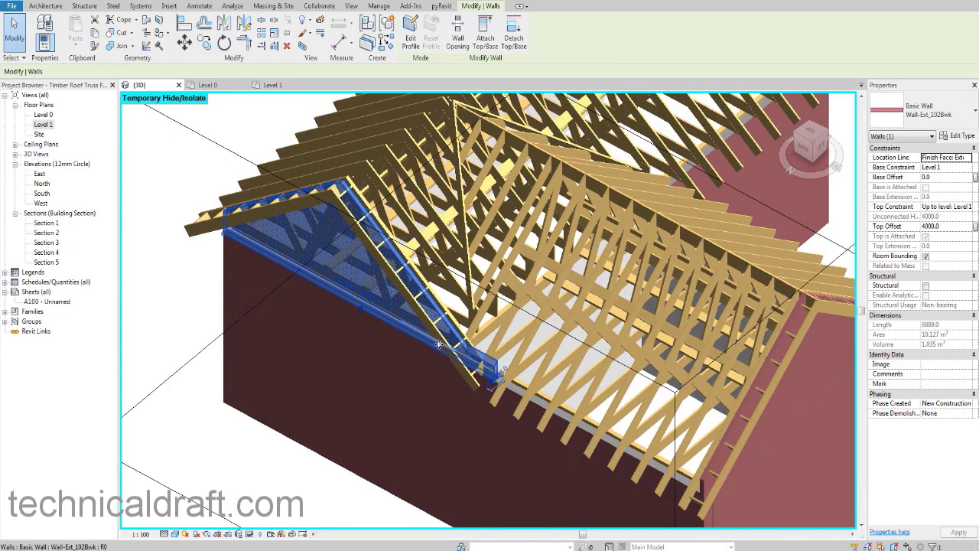
scroll(419, 375, up, 4)
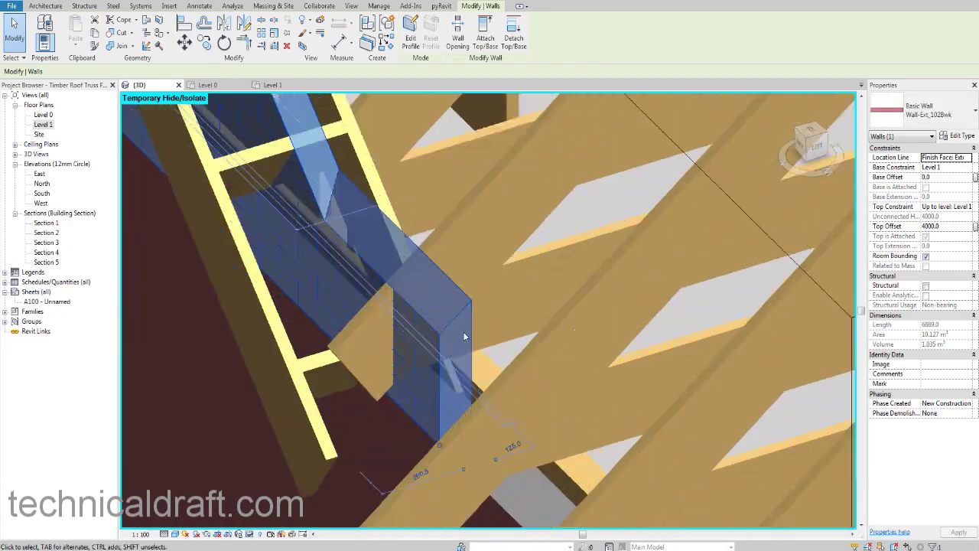
click(507, 309)
scroll(464, 322, up, 2)
scroll(466, 306, down, 3)
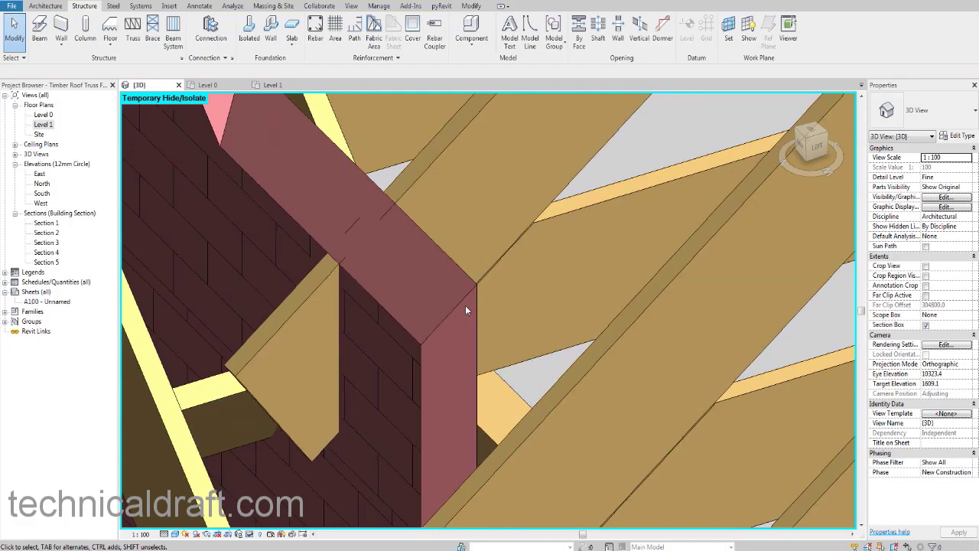
Review the smaller wing's trusses from both sides and examine its ridge board up to the apex of the valley timbers
middle_drag(469, 330, 552, 360)
scroll(502, 367, down, 5)
middle_drag(567, 314, 475, 306)
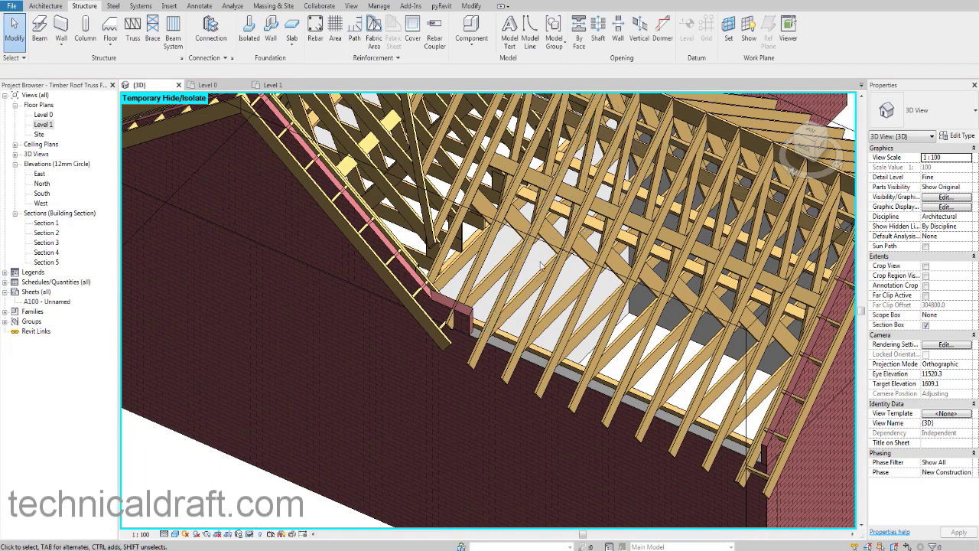
scroll(465, 359, down, 4)
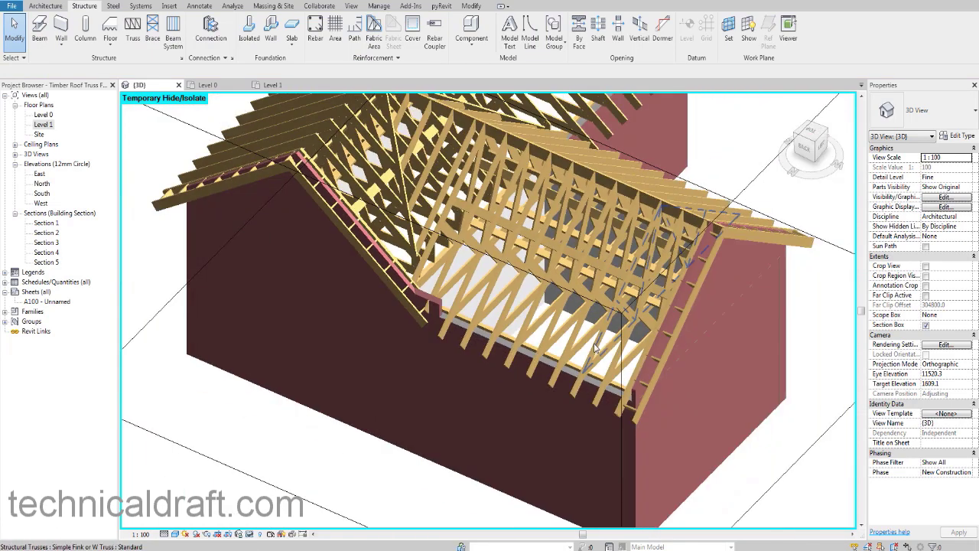
shift+middle_drag(464, 361, 490, 295)
scroll(329, 418, down, 4)
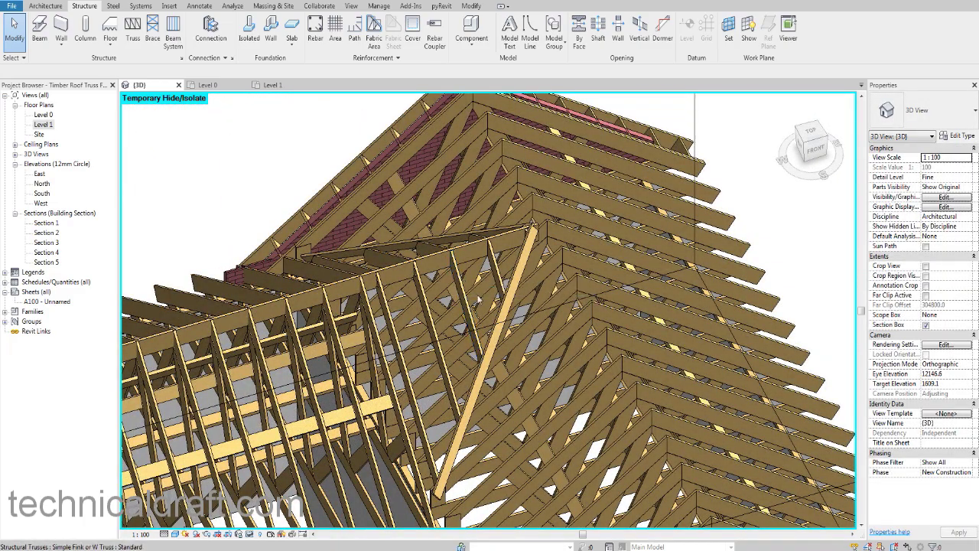
middle_drag(521, 297, 566, 287)
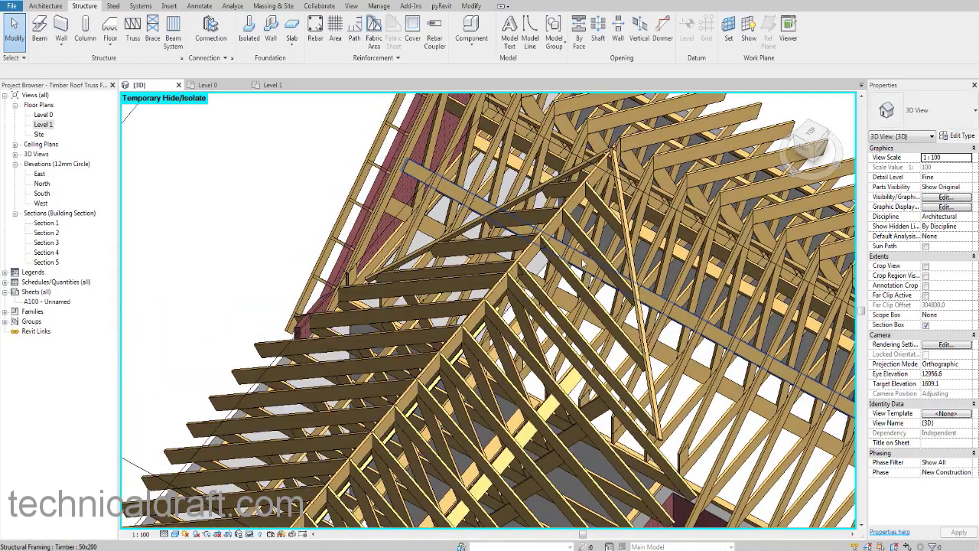
scroll(532, 218, up, 2)
middle_drag(545, 192, 476, 307)
scroll(476, 307, up, 2)
scroll(478, 304, up, 1)
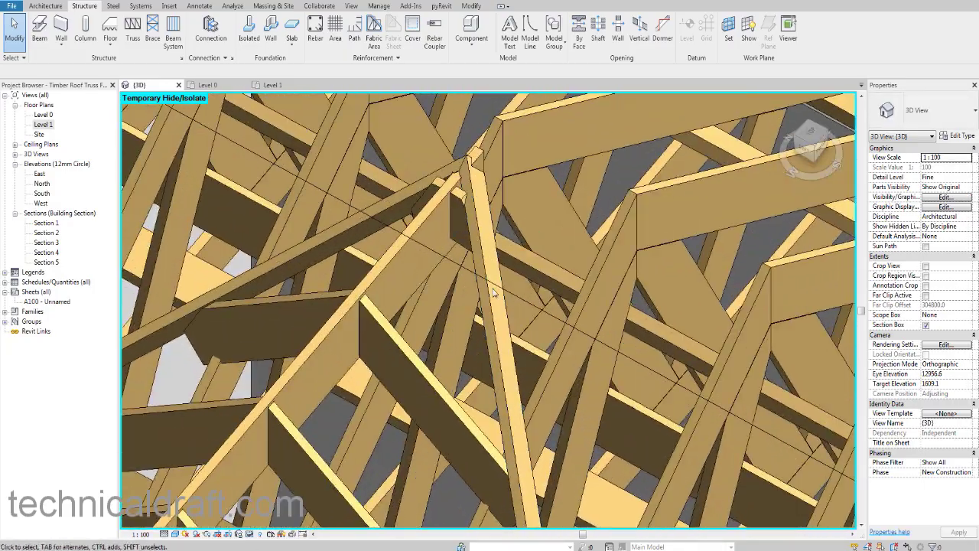
Select both 38x180 valley timbers that lie on the main roof's trusses
click(486, 289)
scroll(485, 289, down, 4)
shift+middle_drag(486, 289, 381, 331)
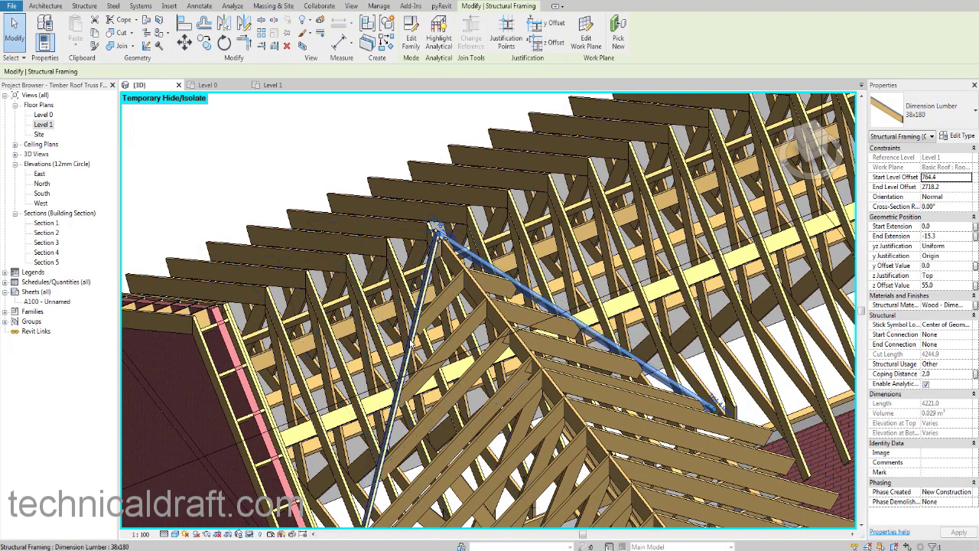
ctrl+click(414, 342)
scroll(413, 342, up, 4)
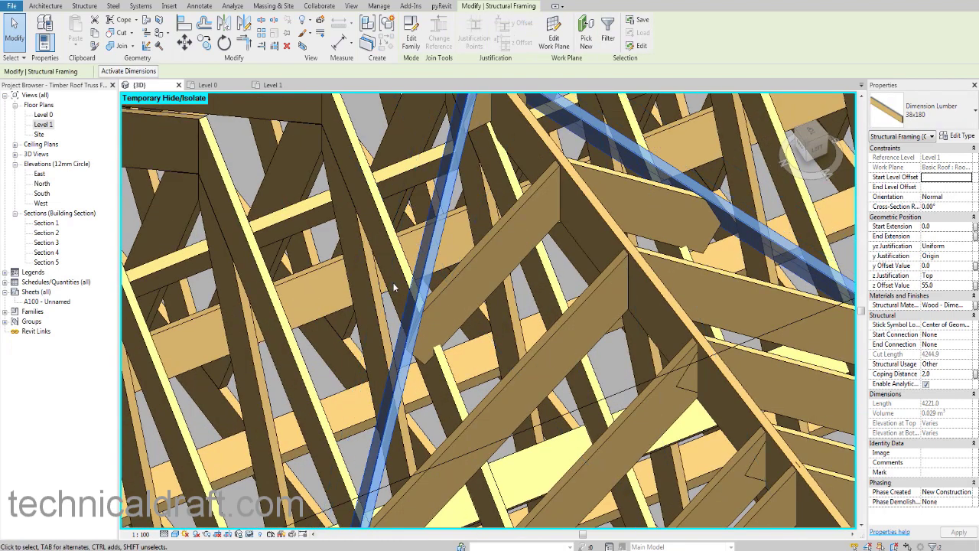
Review how the two selected valley timbers run from the ridge board's end down across the main roof's trusses
scroll(397, 288, down, 2)
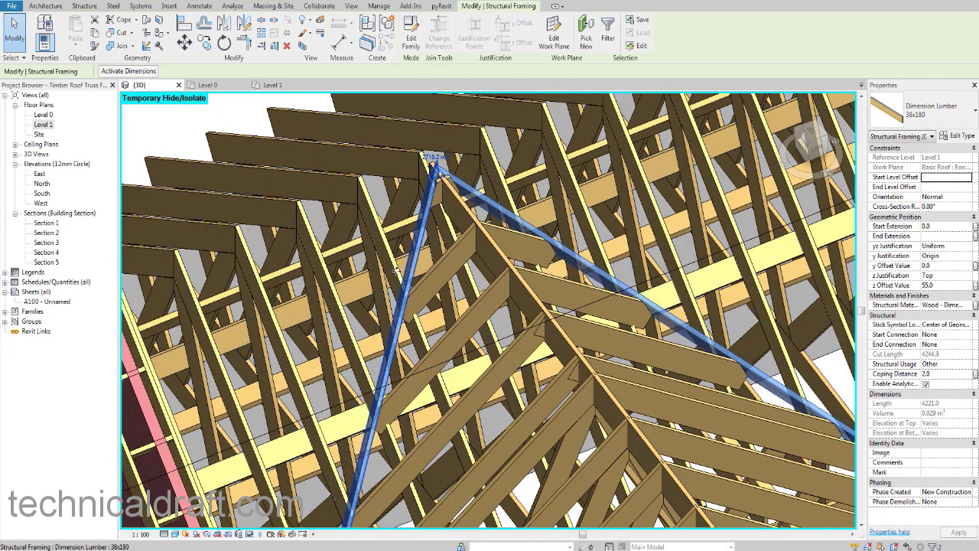
shift+middle_drag(406, 296, 367, 271)
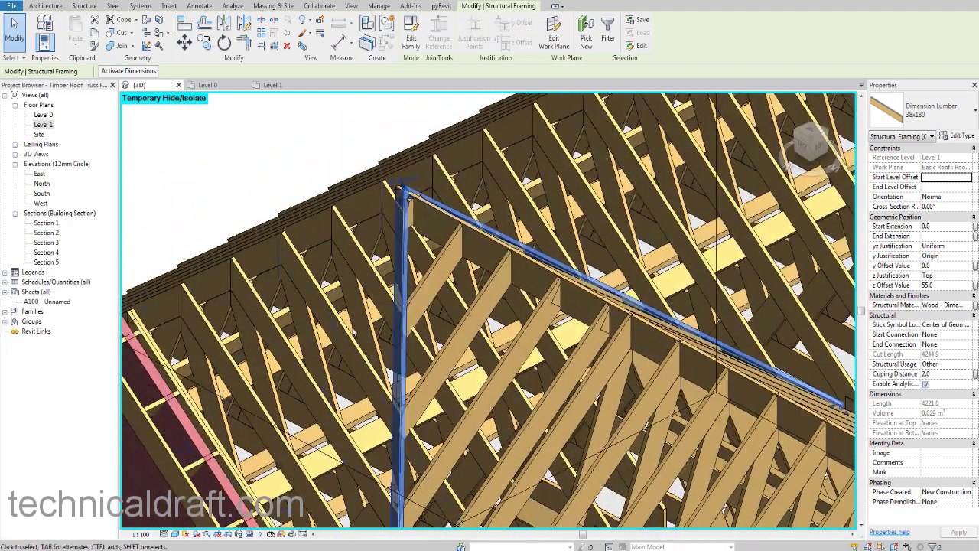
scroll(353, 332, down, 3)
middle_drag(370, 369, 375, 349)
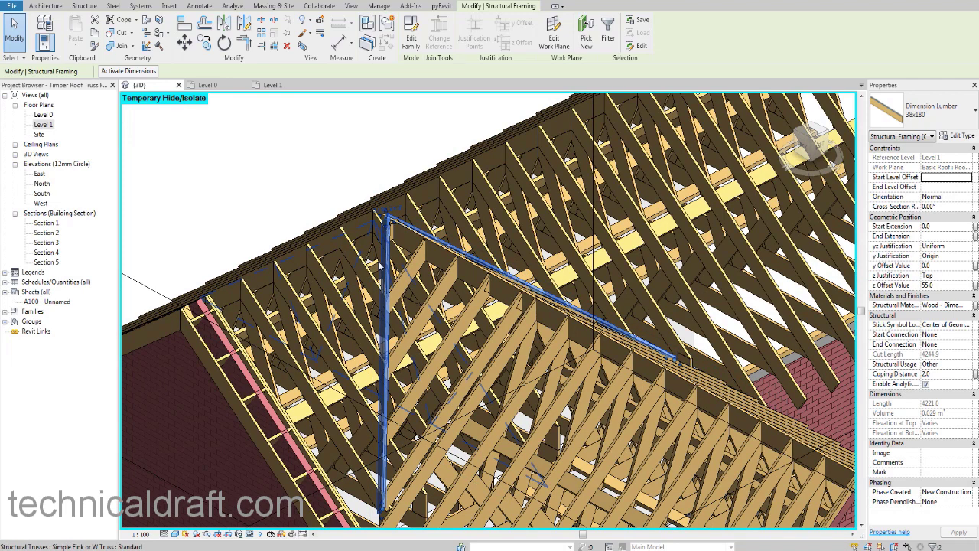
middle_drag(380, 267, 382, 293)
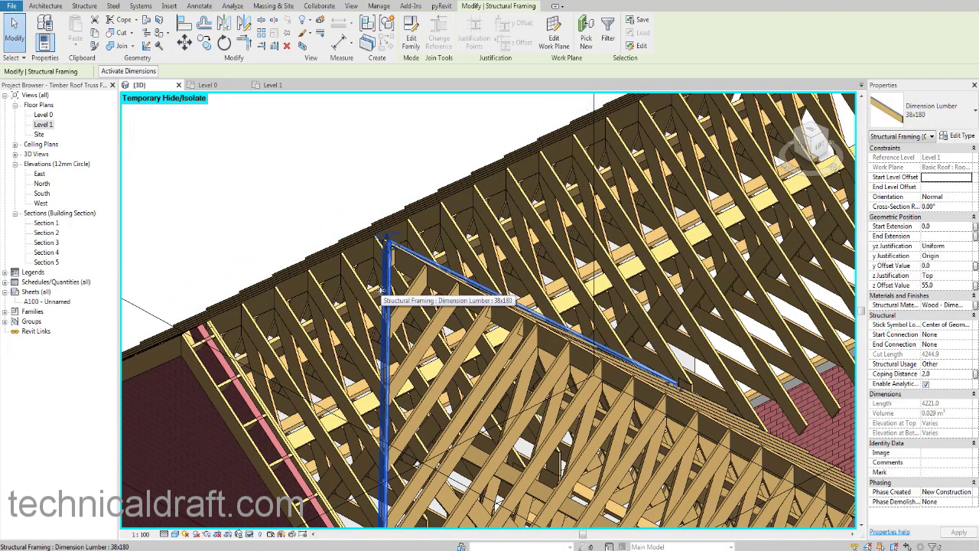
shift+middle_drag(382, 291, 426, 331)
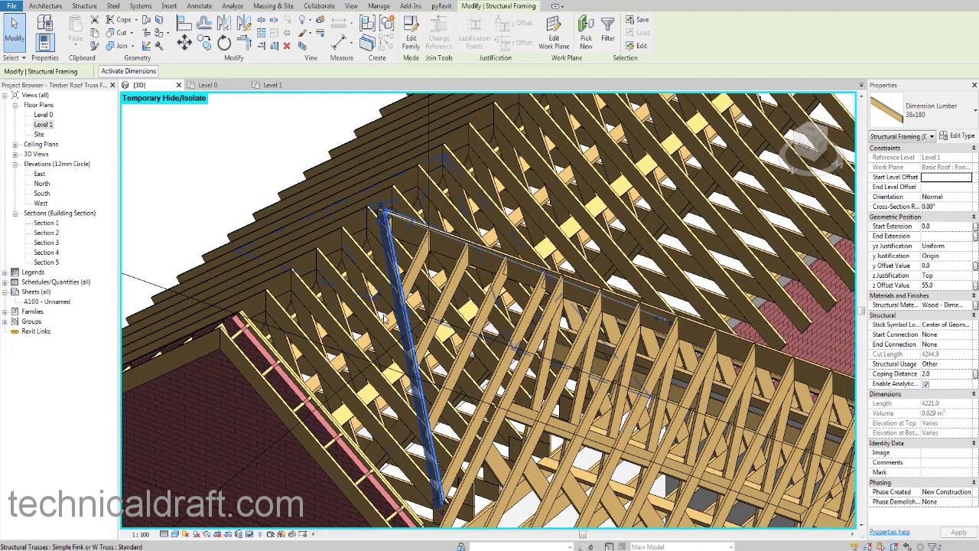
Check from the front how the valley timbers lie along the main roof's slope, and clear their selection
shift+middle_drag(385, 320, 491, 197)
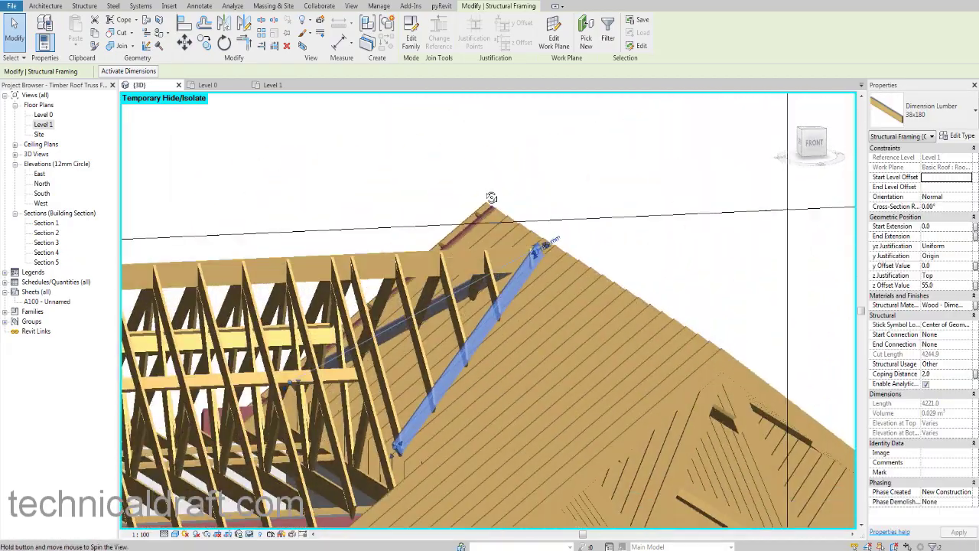
scroll(566, 224, up, 6)
shift+middle_drag(484, 306, 561, 363)
scroll(535, 330, down, 3)
key(Escape)
middle_drag(508, 342, 536, 369)
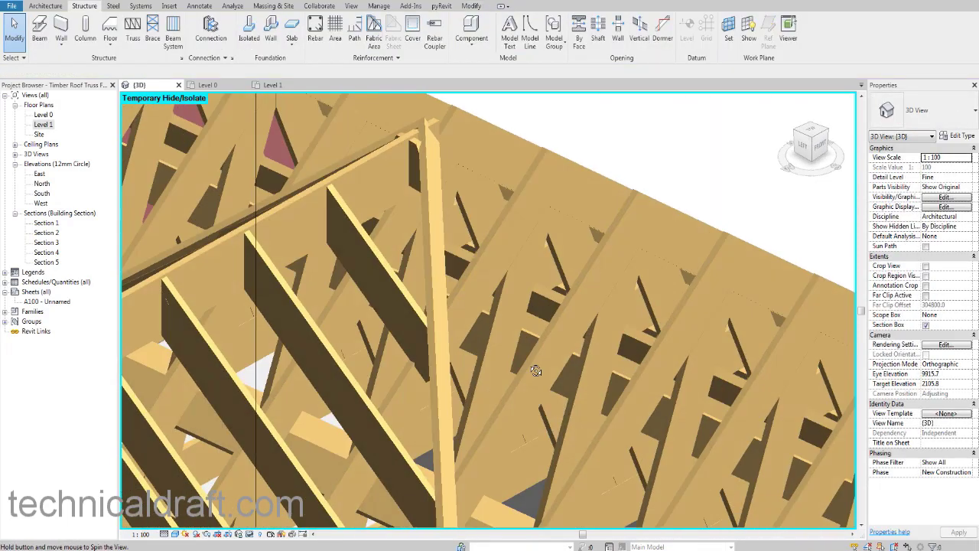
Select the smaller wing's 38x310 ridge board and examine how its end is cut around the valley timbers at the main truss
click(405, 201)
shift+middle_drag(551, 242, 440, 230)
middle_drag(440, 229, 417, 264)
scroll(397, 160, down, 2)
scroll(383, 264, up, 3)
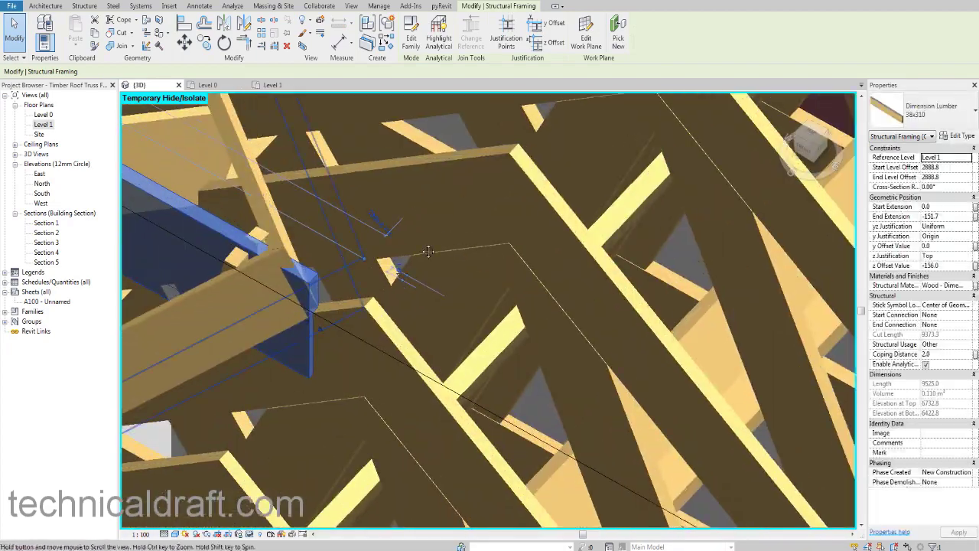
middle_drag(276, 252, 372, 291)
middle_drag(278, 348, 568, 180)
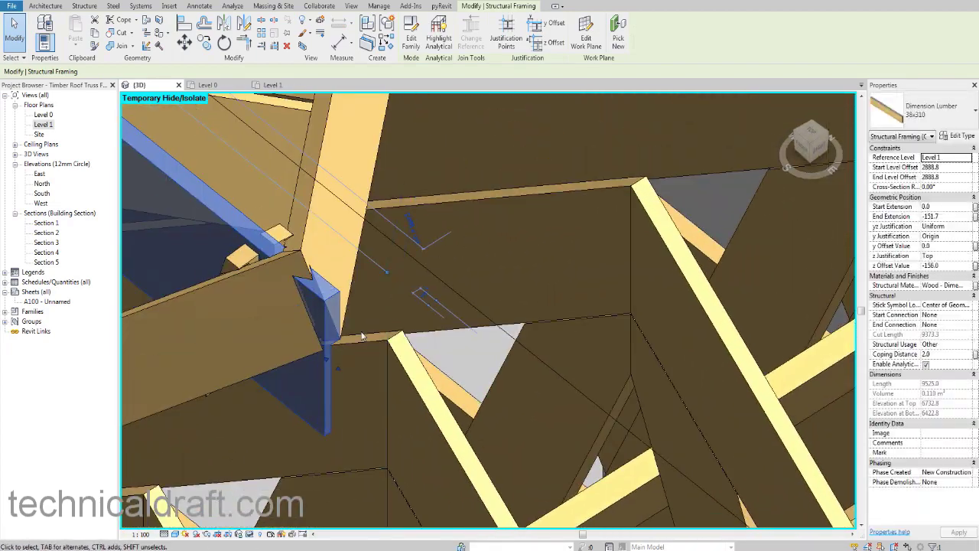
scroll(329, 339, up, 3)
middle_drag(329, 339, 426, 299)
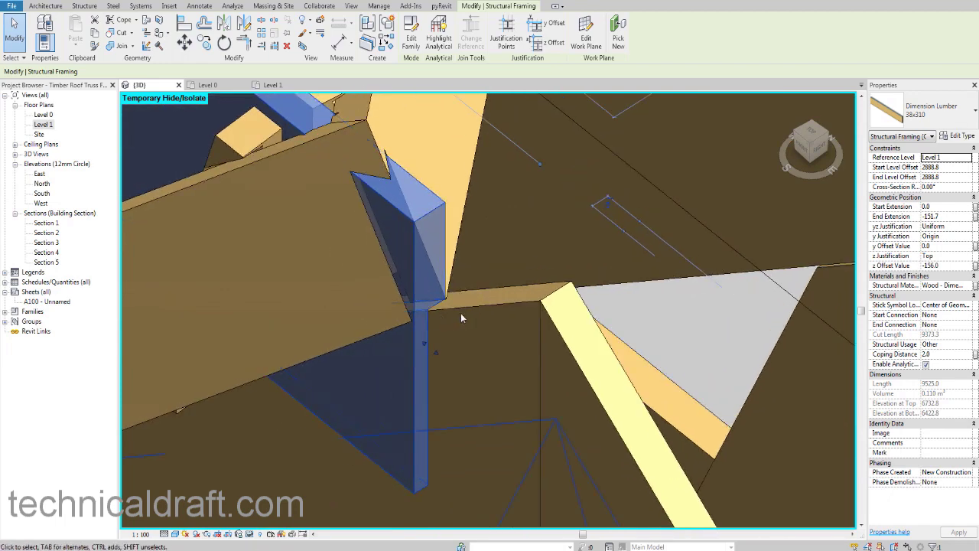
scroll(480, 308, down, 2)
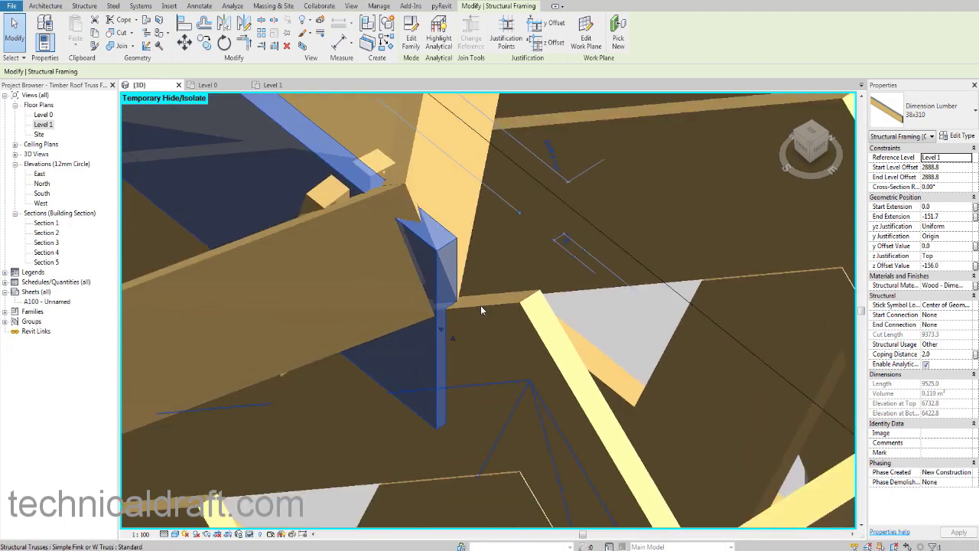
Select the main roof's fink truss beneath the ridge board's end and examine how its apex supports the board and valley timbers
click(480, 306)
shift+middle_drag(480, 306, 403, 304)
scroll(512, 278, up, 2)
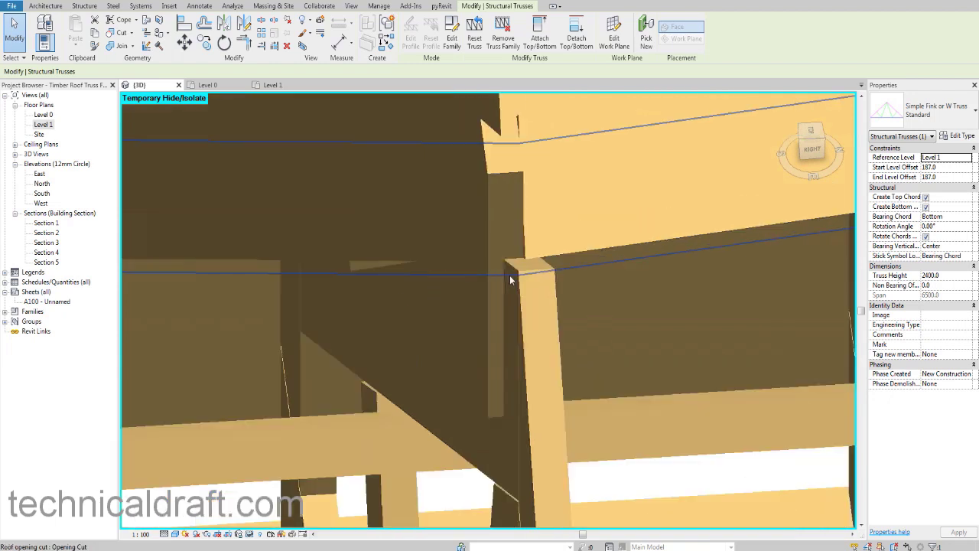
middle_drag(512, 278, 463, 306)
scroll(481, 276, up, 2)
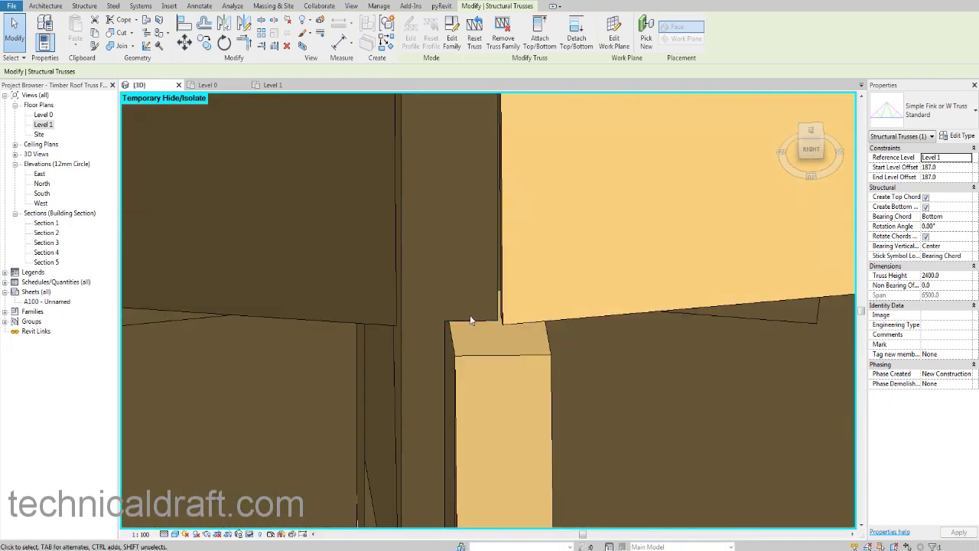
shift+middle_drag(495, 352, 483, 334)
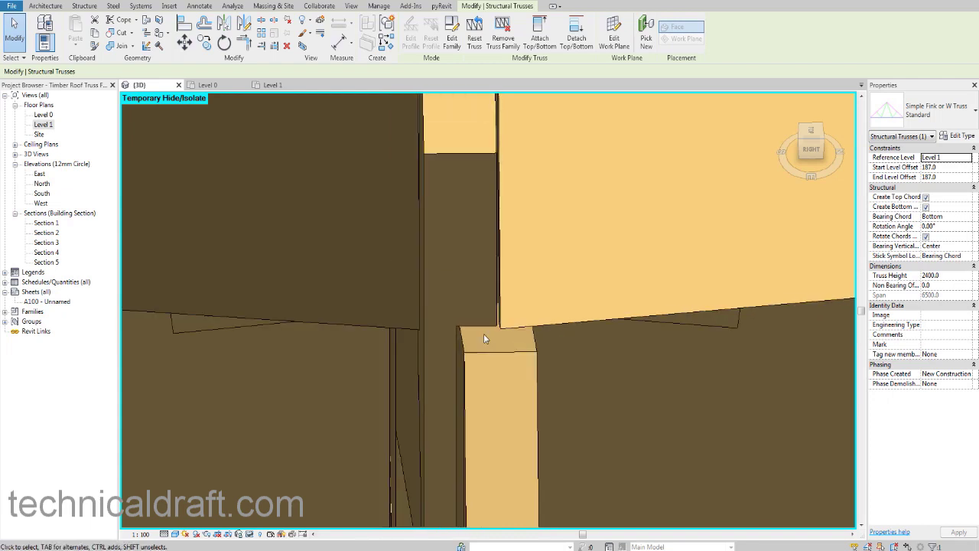
scroll(469, 330, up, 4)
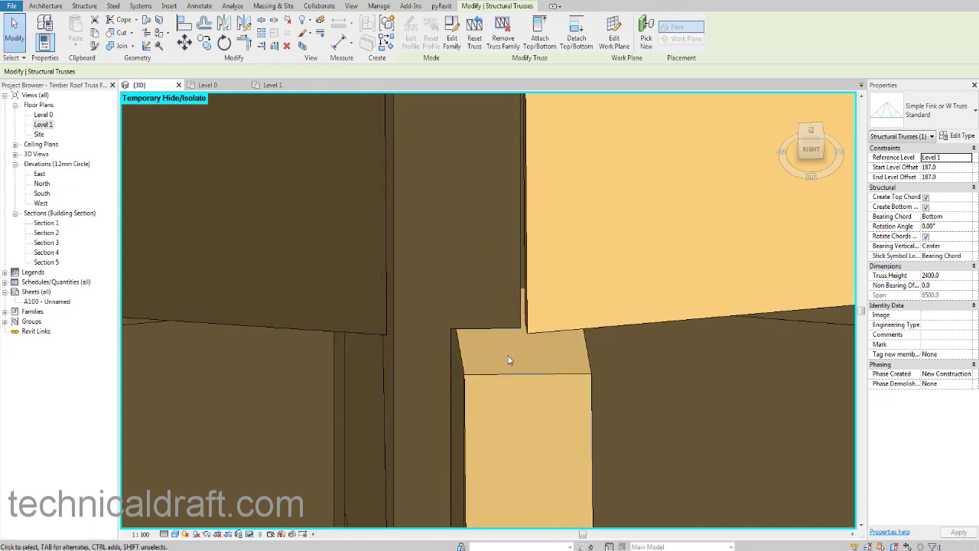
scroll(505, 349, down, 1)
scroll(506, 352, down, 3)
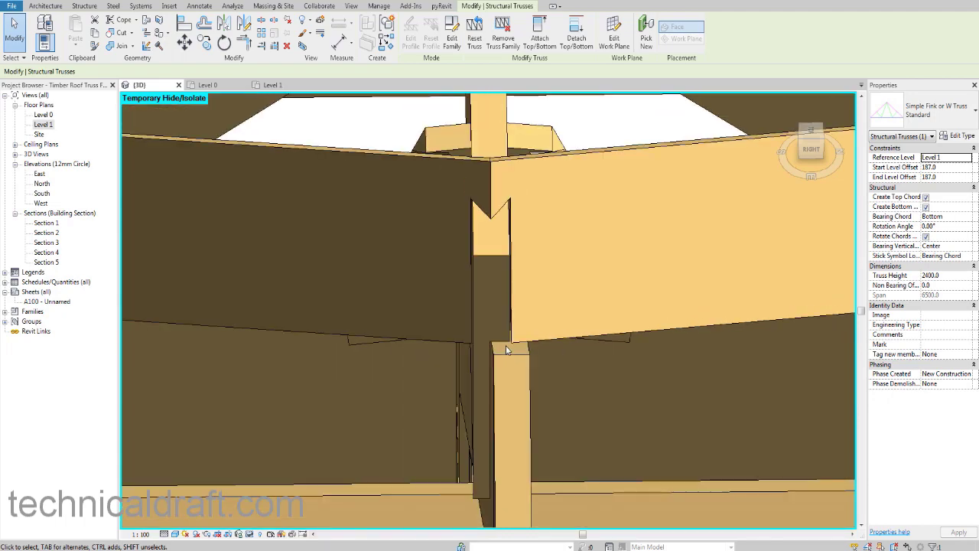
scroll(504, 342, down, 3)
shift+middle_drag(500, 329, 545, 361)
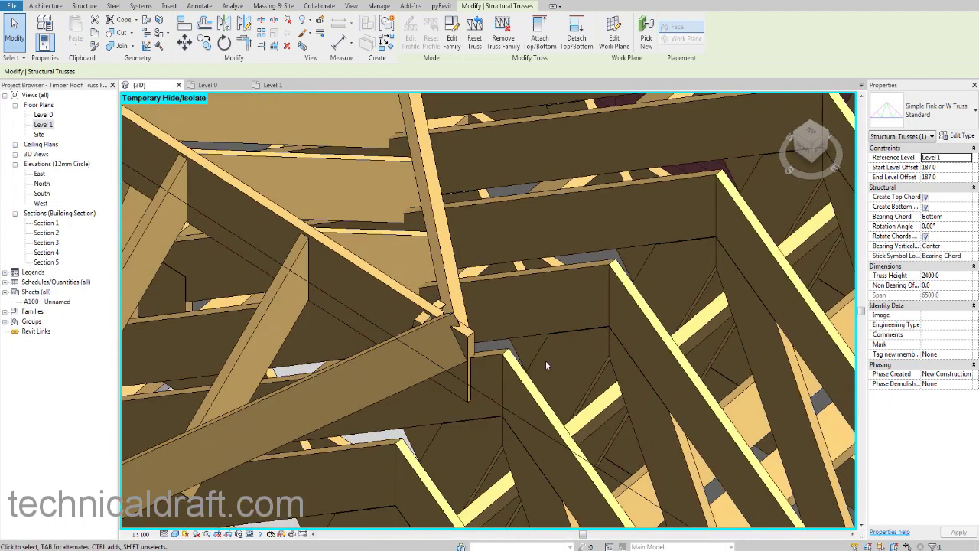
Select both 38x180 valley timbers and follow them down to where the smaller wing's rafters meet them
click(428, 327)
middle_drag(436, 327, 470, 326)
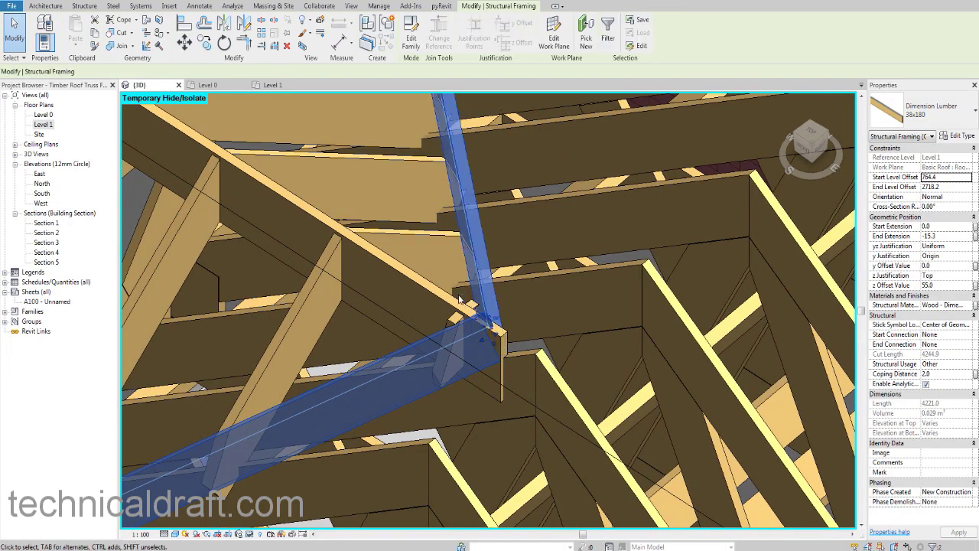
shift+middle_drag(459, 299, 612, 298)
scroll(487, 297, down, 2)
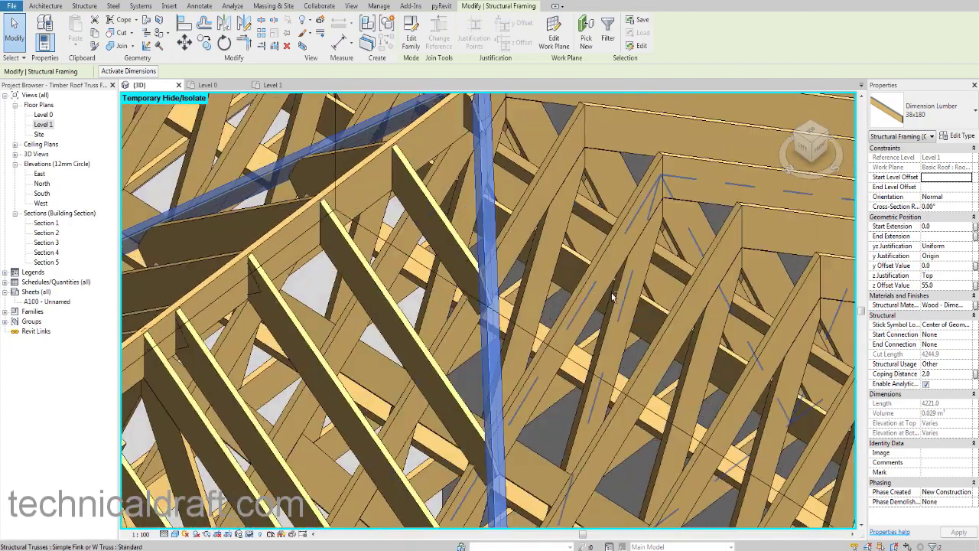
scroll(612, 297, down, 2)
shift+middle_drag(488, 341, 537, 323)
scroll(527, 297, up, 3)
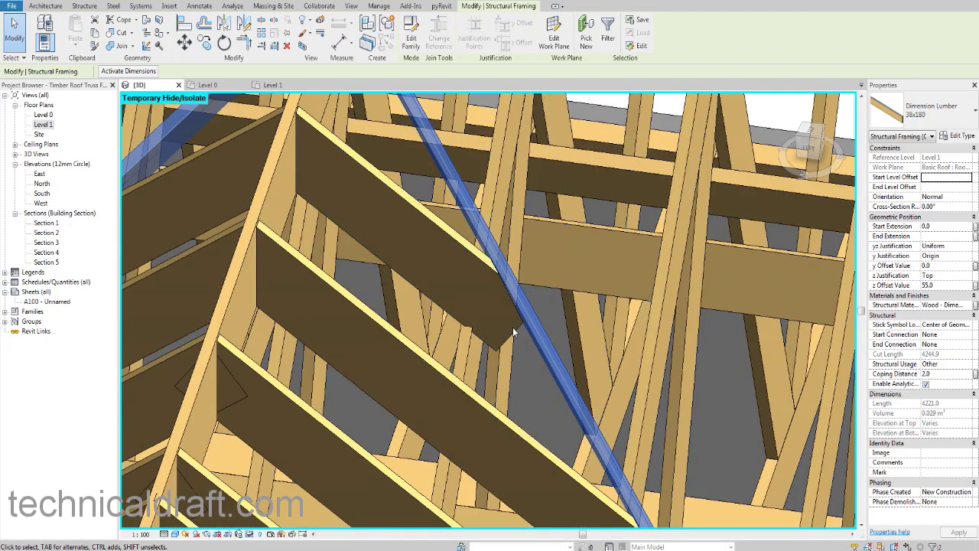
Select a 38x235 rafter that stops at the valley timber and examine how its end meets that timber
click(515, 329)
shift+middle_drag(516, 329, 461, 303)
scroll(534, 273, up, 4)
scroll(448, 258, down, 4)
shift+middle_drag(455, 246, 447, 368)
scroll(419, 291, down, 4)
scroll(459, 264, up, 3)
middle_drag(448, 368, 457, 341)
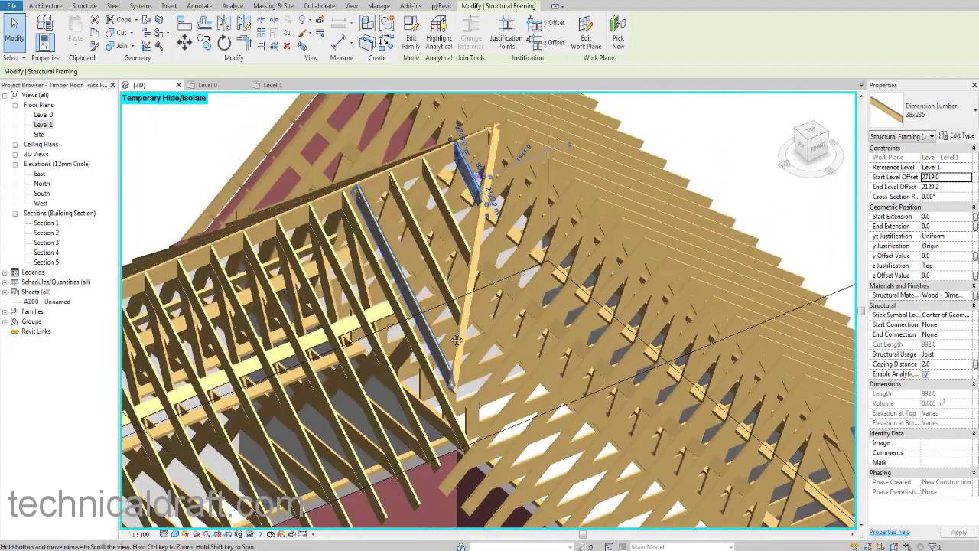
Compare the smaller wing's shortened rafters along the valleys from both sides of the roof
scroll(457, 340, down, 5)
shift+middle_drag(359, 328, 331, 324)
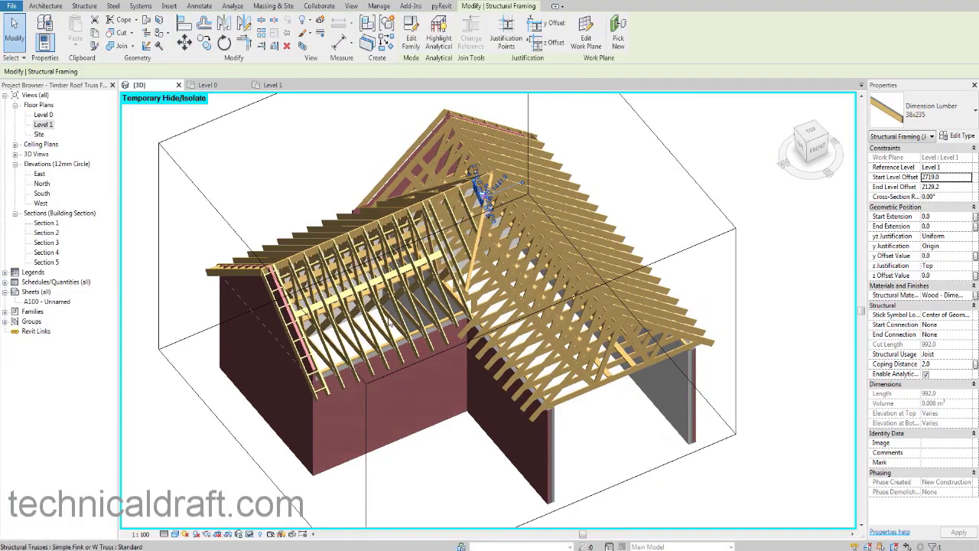
middle_drag(499, 210, 367, 295)
scroll(435, 274, up, 4)
shift+middle_drag(517, 310, 603, 352)
scroll(535, 291, down, 4)
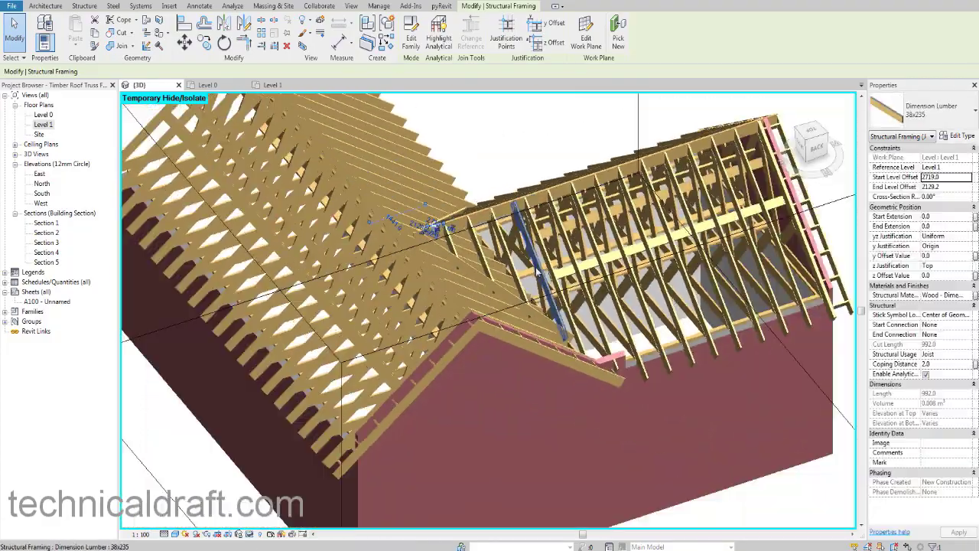
shift+middle_drag(528, 284, 557, 314)
shift+middle_drag(501, 260, 455, 306)
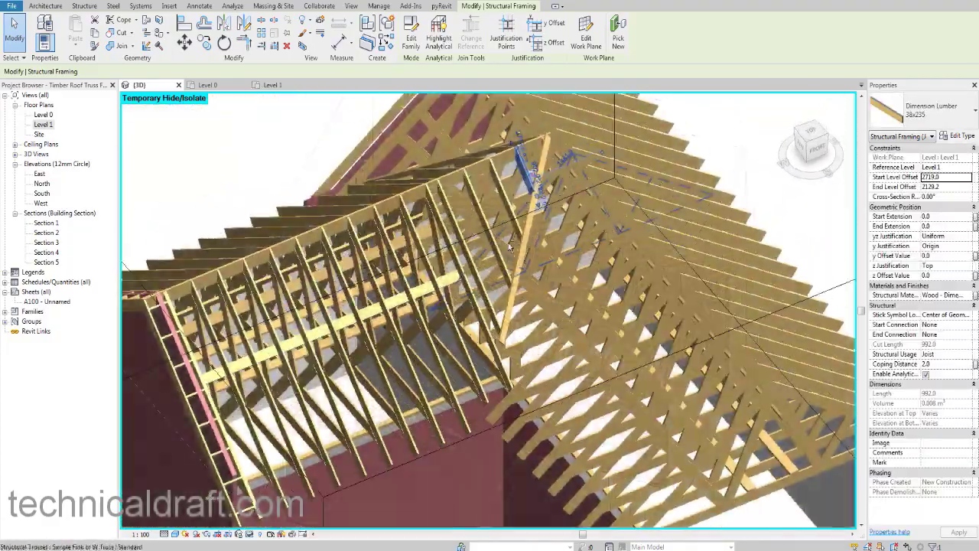
Examine the foot of the valley timber on the main roof's trusses and its run up to the ridge board
scroll(507, 333, up, 3)
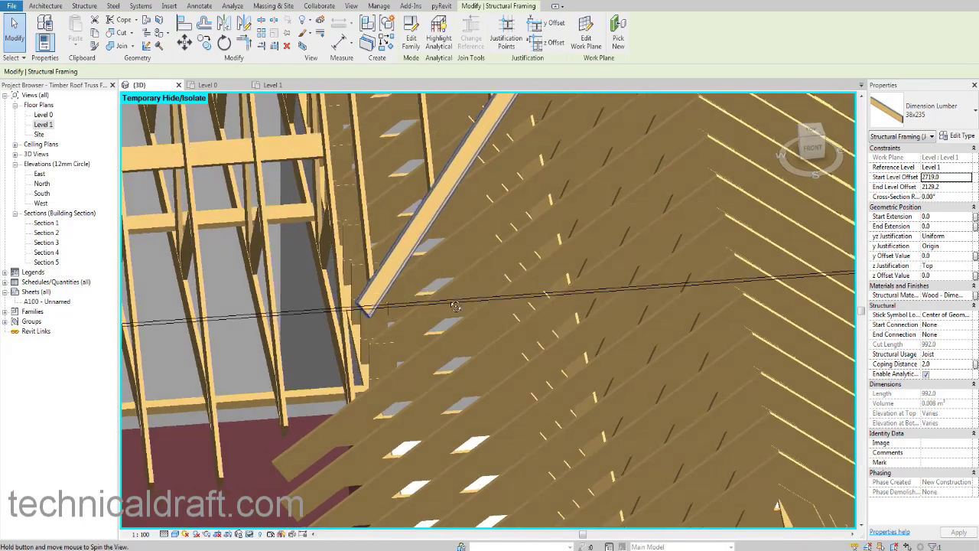
middle_drag(415, 332, 451, 324)
scroll(451, 325, down, 2)
middle_drag(302, 440, 542, 325)
scroll(585, 351, up, 1)
scroll(512, 308, up, 1)
scroll(505, 335, down, 2)
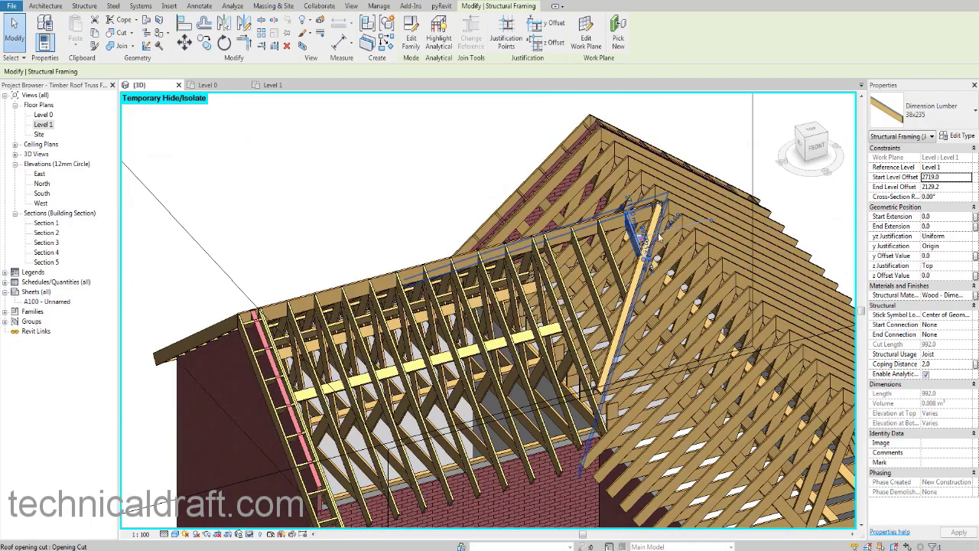
Inspect the main roof's eaves side and the gable ladder at its end wall
mouse_move(672, 266)
shift+middle_down()
mouse_move(725, 287)
mouse_move(520, 265)
mouse_move(586, 258)
mouse_move(467, 268)
mouse_move(513, 277)
mouse_move(536, 303)
mouse_move(467, 316)
shift+middle_up()
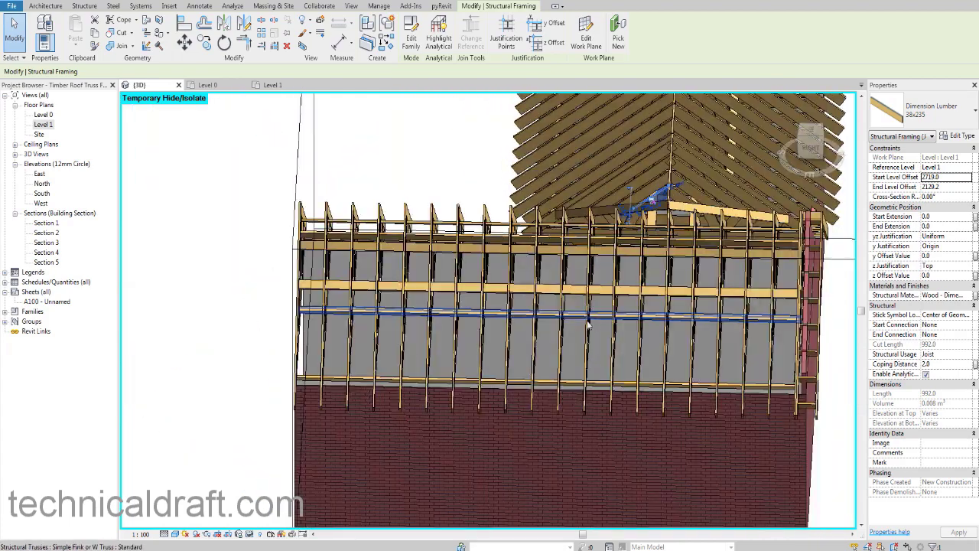
middle_drag(689, 317, 537, 309)
shift+middle_drag(612, 306, 488, 281)
scroll(658, 336, up, 1)
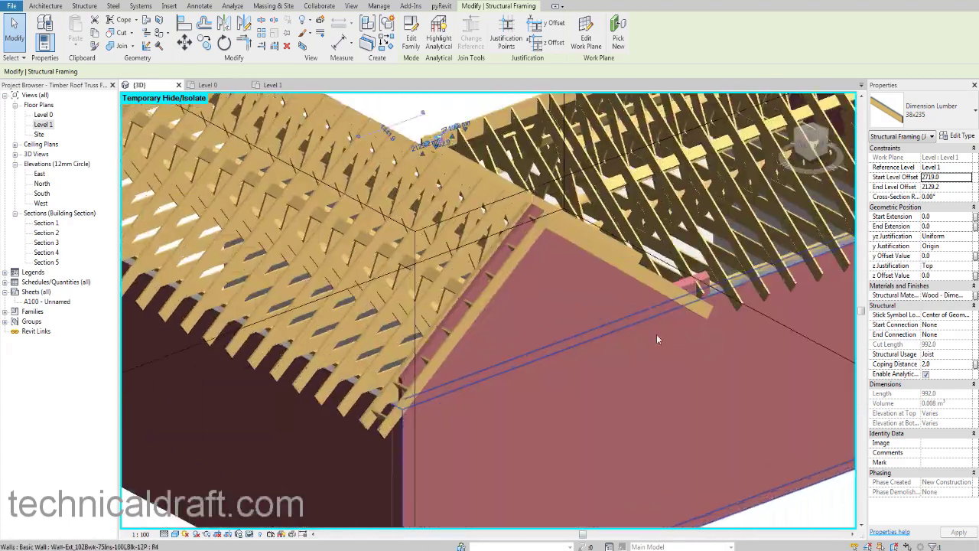
scroll(635, 329, up, 1)
shift+middle_drag(425, 430, 486, 439)
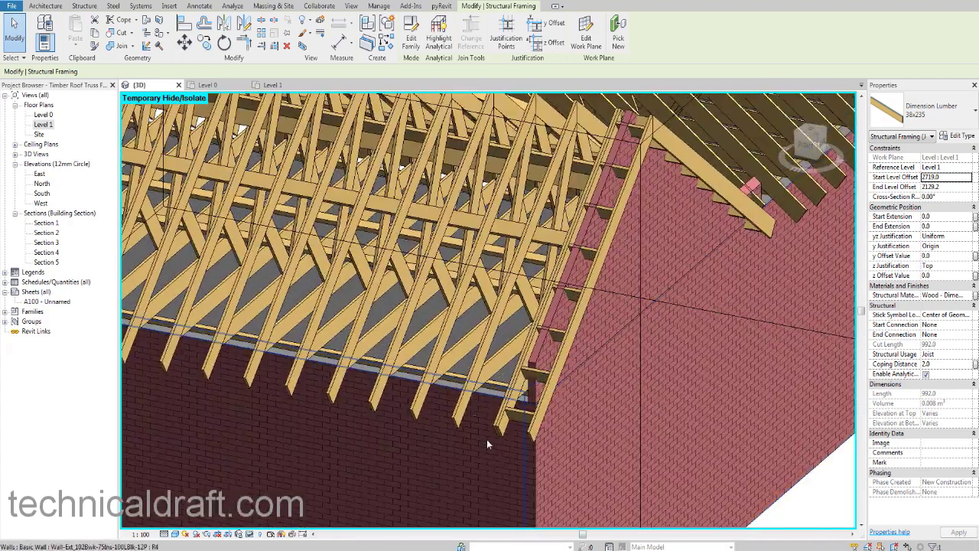
Select in turn the gable ladder's outer 38x235 rafter, the end truss, its top chord, and the ladder's inner rafter
scroll(543, 420, up, 3)
click(537, 407)
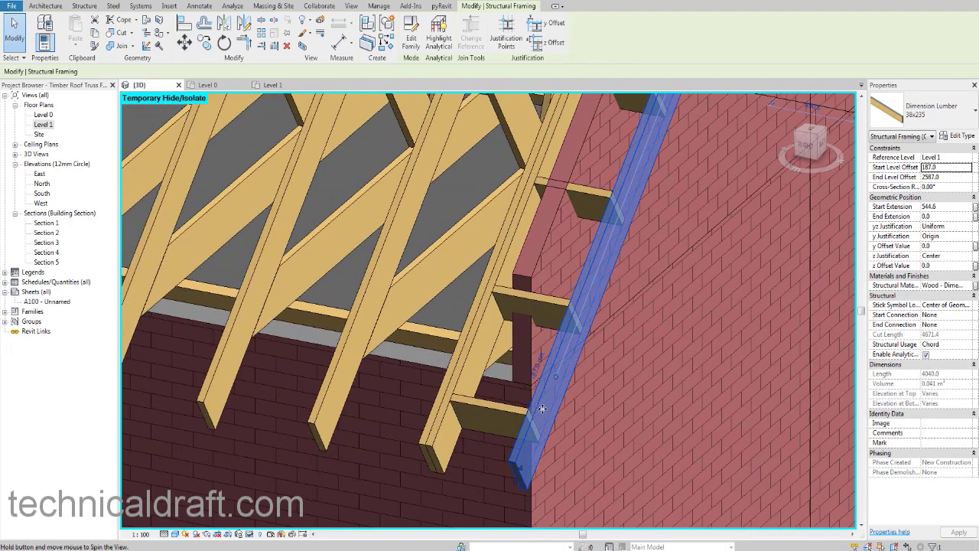
shift+middle_drag(541, 408, 503, 419)
scroll(493, 416, up, 2)
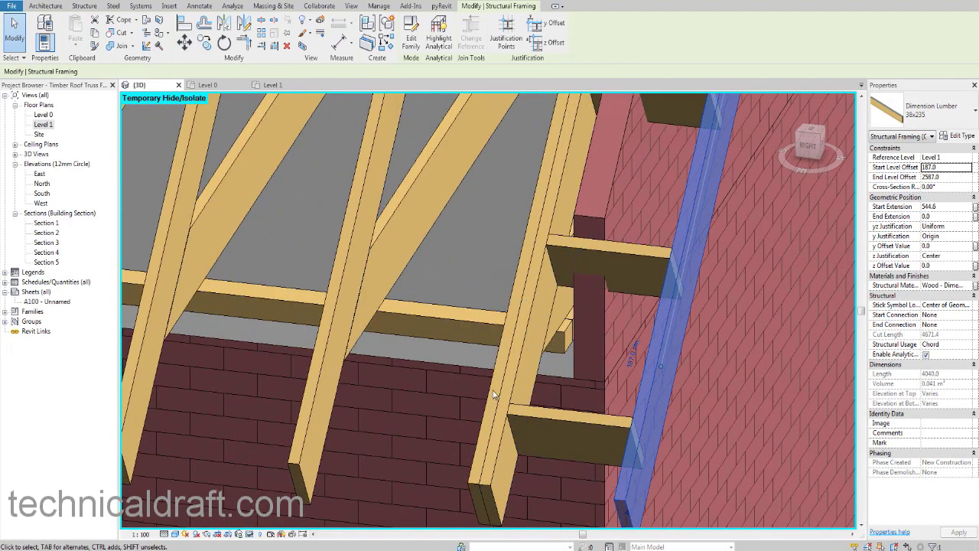
click(492, 393)
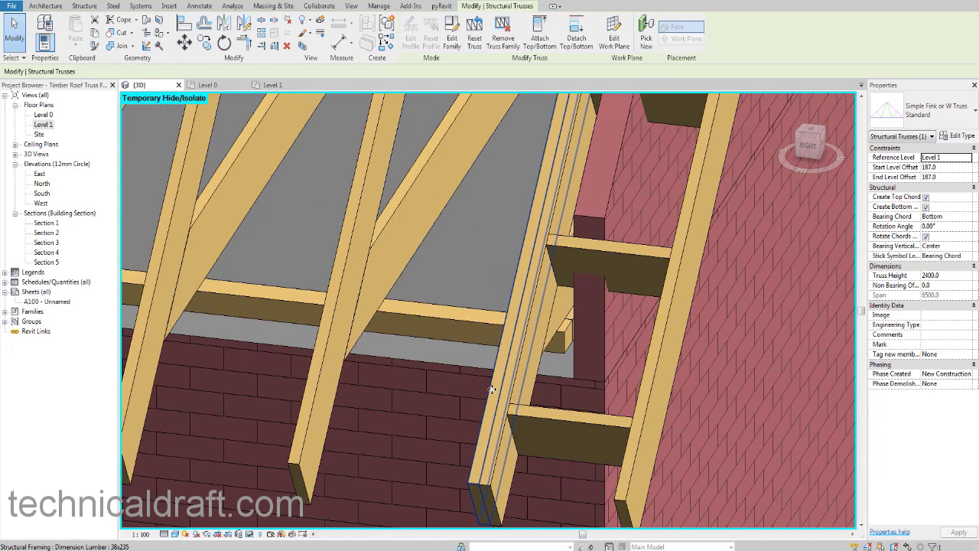
click(492, 390)
shift+middle_drag(492, 389, 502, 358)
scroll(503, 358, down, 1)
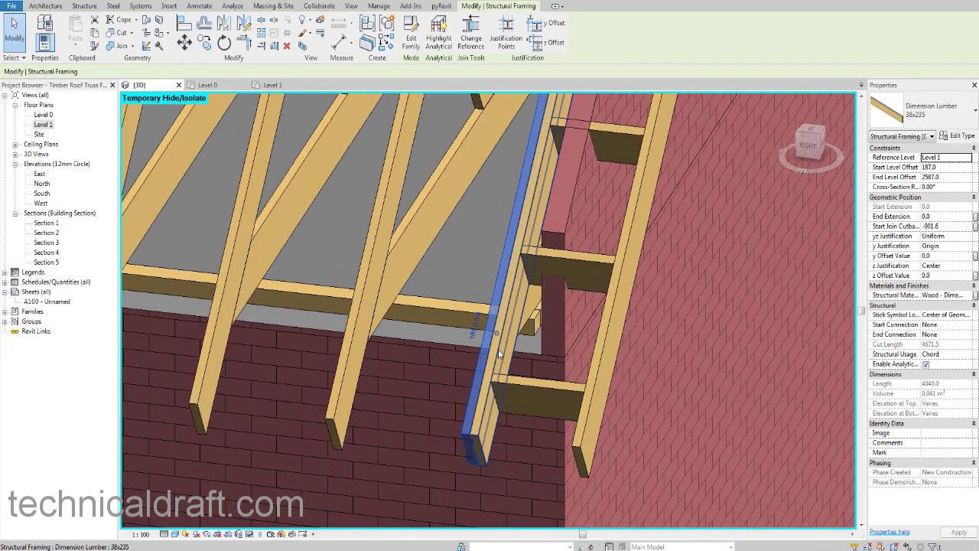
click(498, 354)
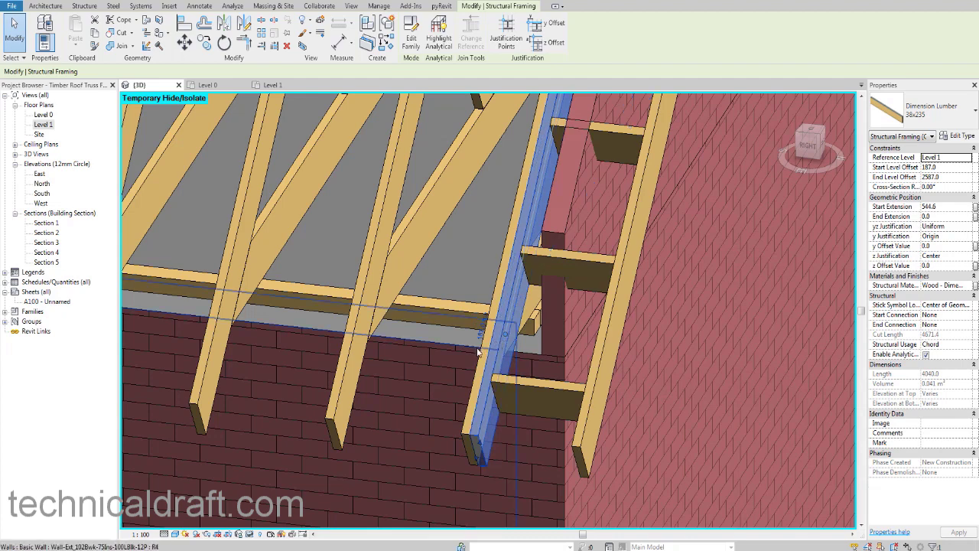
Select the two lowest 38x235 noggings of the gable ladder in turn and examine how they span between its rafters
middle_drag(518, 390, 457, 381)
click(508, 399)
scroll(531, 363, down, 2)
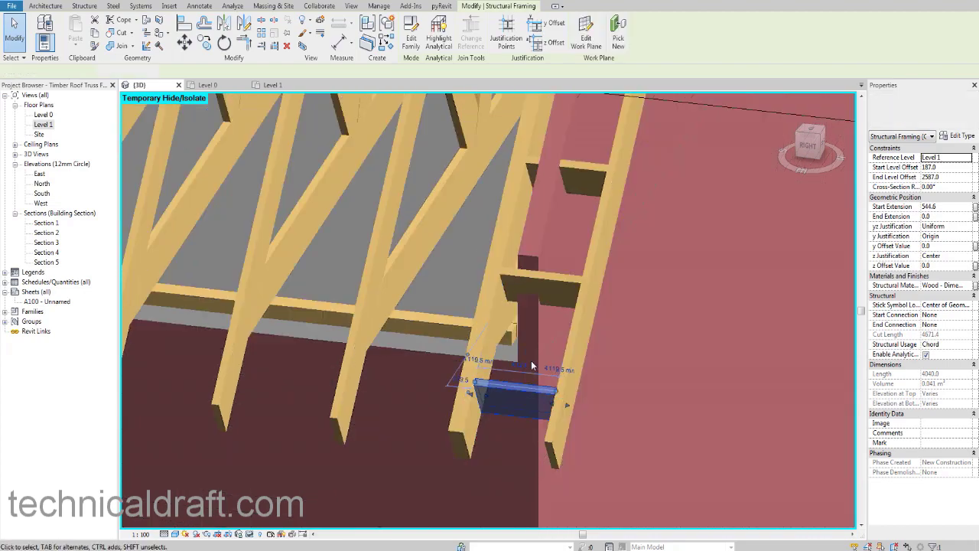
middle_drag(531, 363, 517, 436)
click(539, 379)
shift+middle_drag(566, 373, 713, 225)
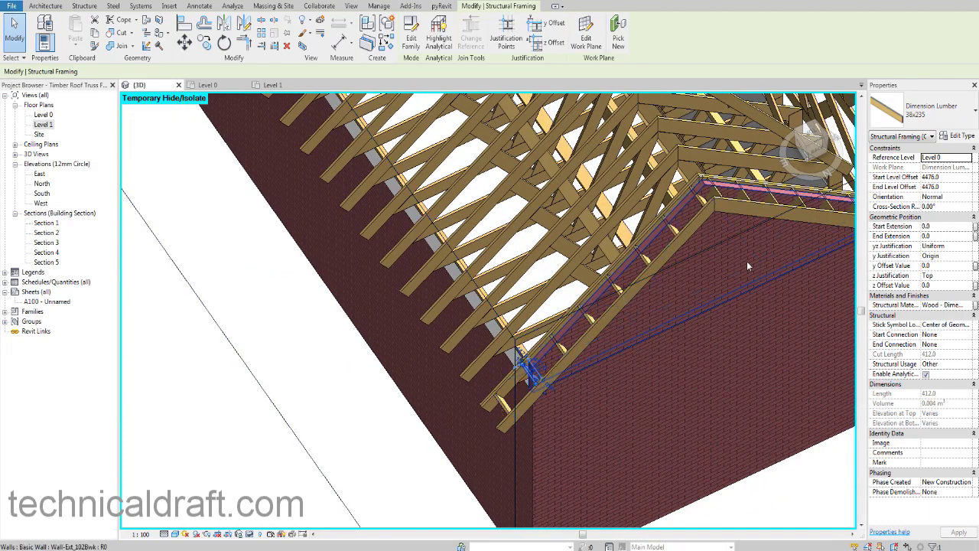
middle_drag(748, 266, 692, 292)
scroll(589, 299, up, 2)
middle_drag(527, 375, 651, 249)
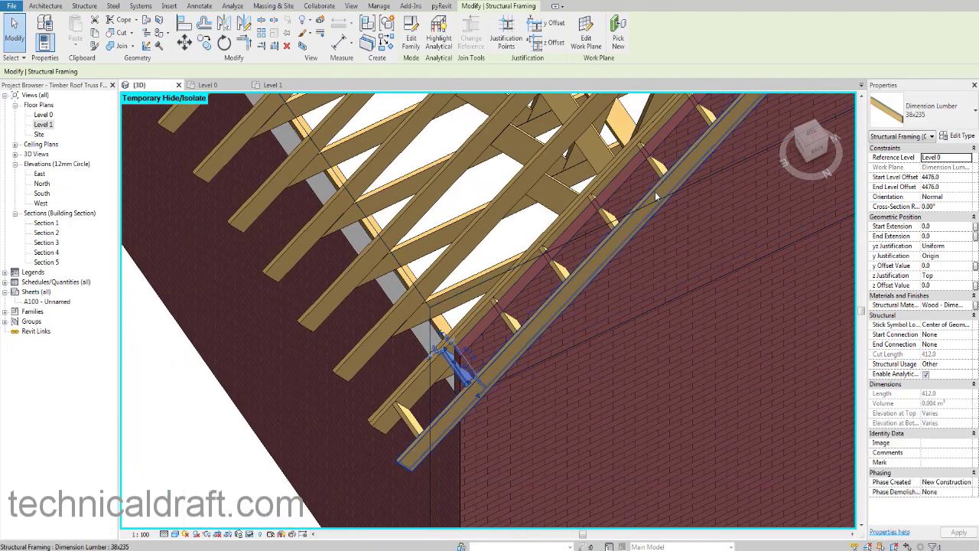
Select the gable ladder's outer 38x235 rafter, review the ladder across the gable, and clear the selection
click(655, 192)
middle_drag(661, 284, 663, 299)
middle_drag(628, 364, 385, 327)
scroll(576, 380, down, 2)
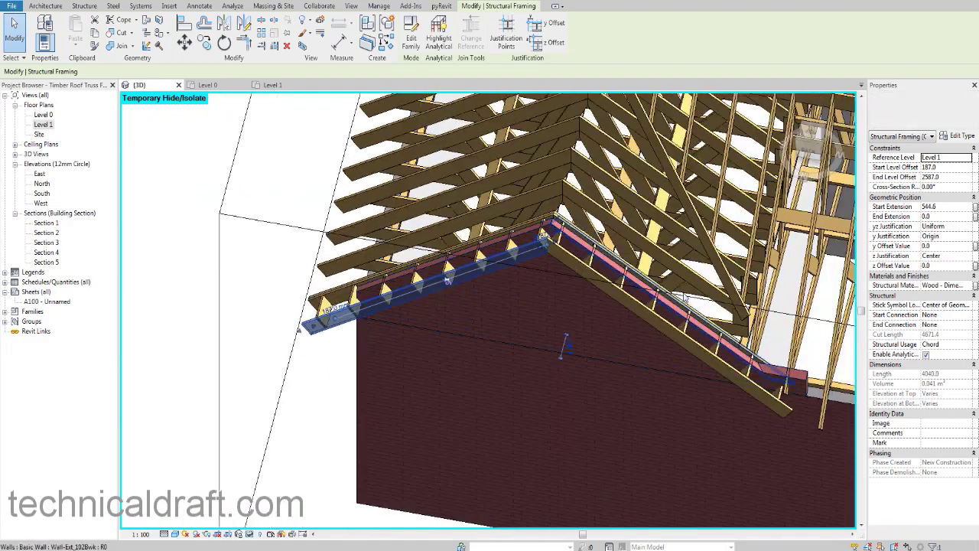
mouse_move(685, 299)
shift+middle_down()
mouse_move(596, 327)
mouse_move(569, 291)
mouse_move(535, 276)
shift+middle_up()
scroll(595, 327, down, 2)
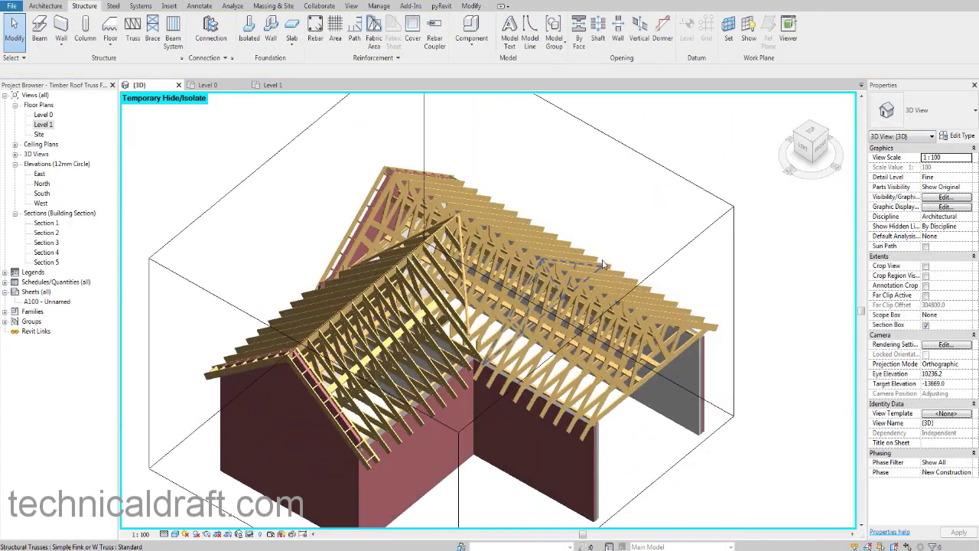
Select the front 38x180 valley timber between the two roofs and view it from the main roof's open end
mouse_move(603, 265)
shift+middle_down()
mouse_move(648, 263)
mouse_move(609, 262)
shift+middle_up()
scroll(472, 262, up, 5)
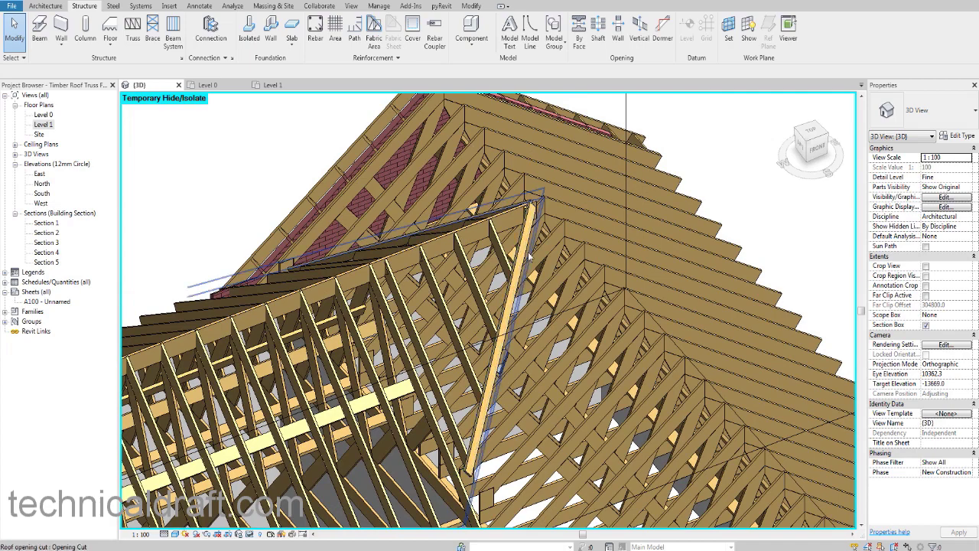
click(529, 257)
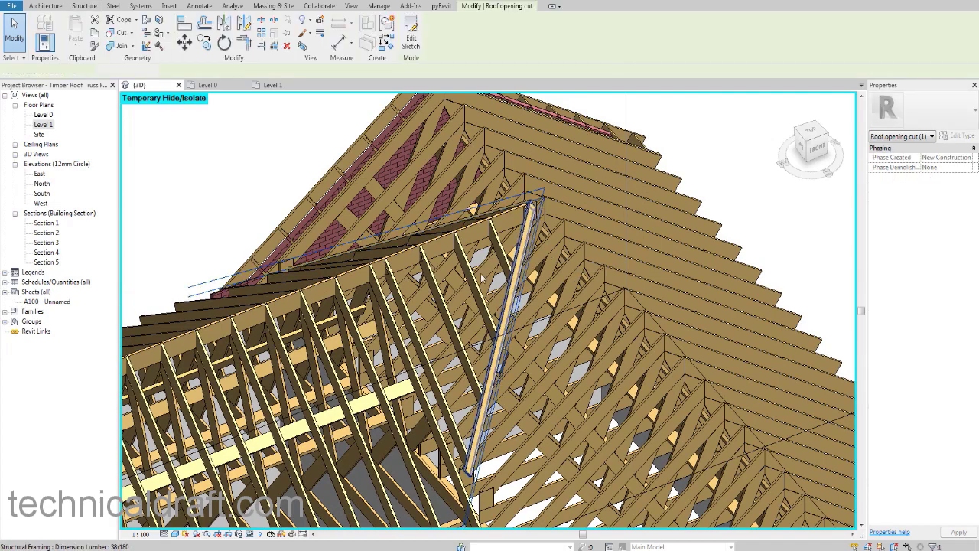
click(511, 279)
shift+middle_drag(484, 277, 624, 280)
scroll(551, 268, down, 4)
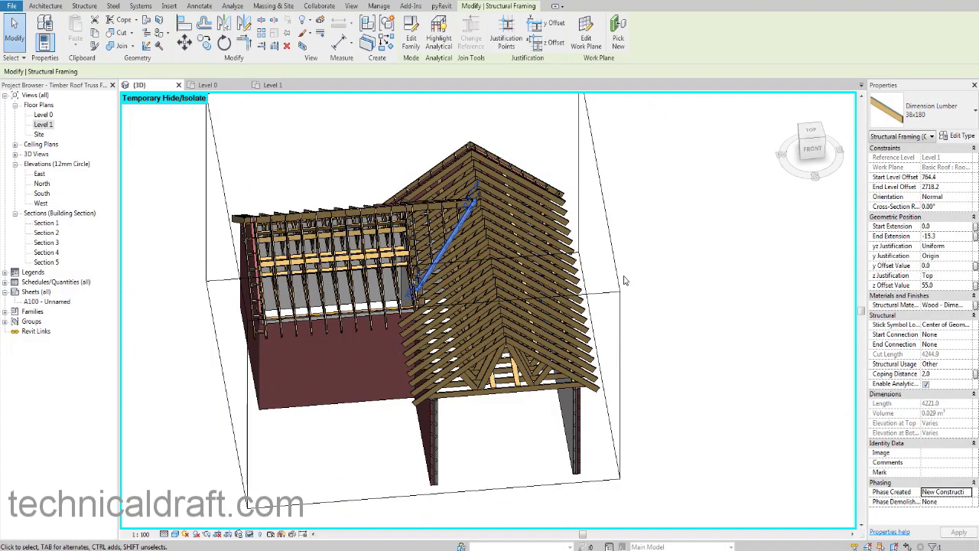
Review the valley junction within the whole roof, clear the selection, and examine the smaller wing's rafters meeting both valley timbers
shift+middle_drag(476, 288, 566, 300)
scroll(449, 249, up, 3)
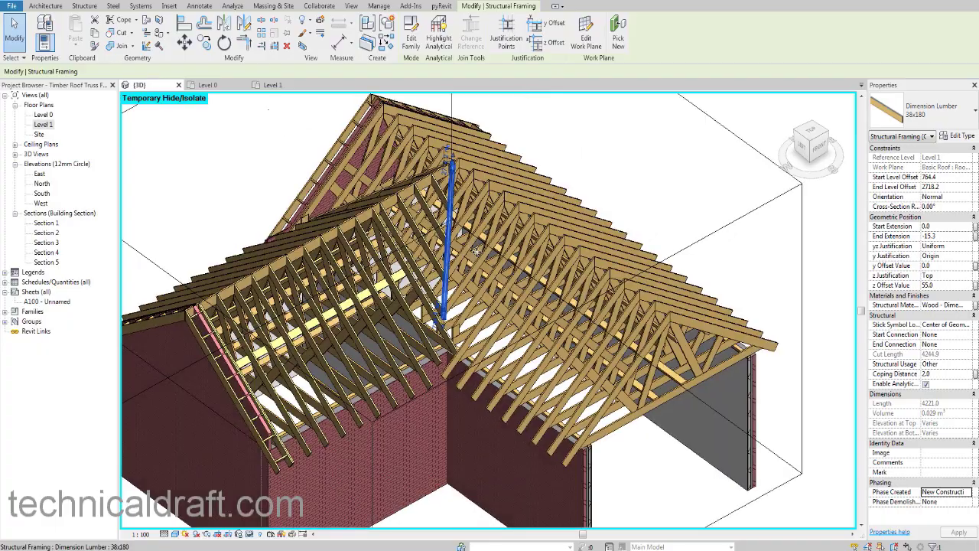
middle_drag(450, 251, 480, 256)
scroll(518, 248, down, 2)
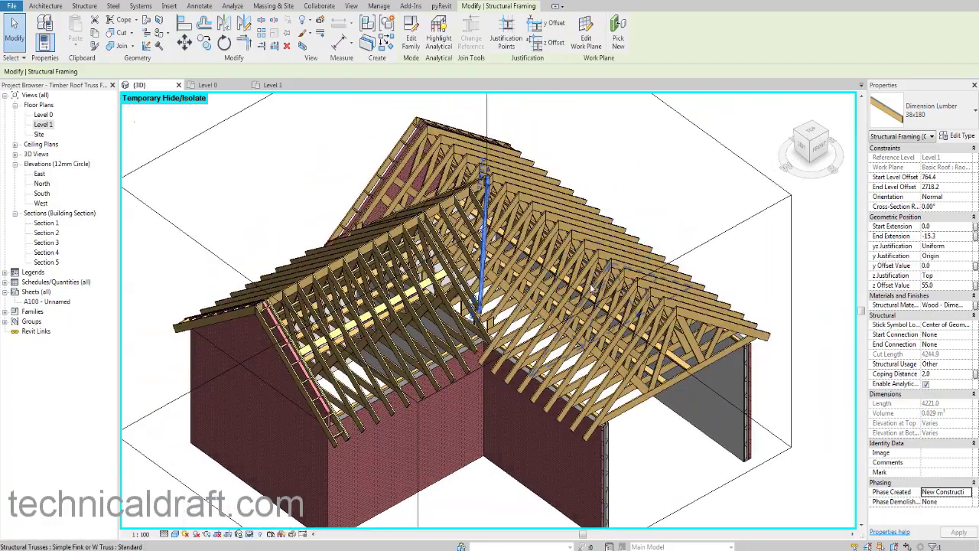
shift+middle_drag(592, 288, 536, 284)
shift+middle_drag(413, 325, 358, 269)
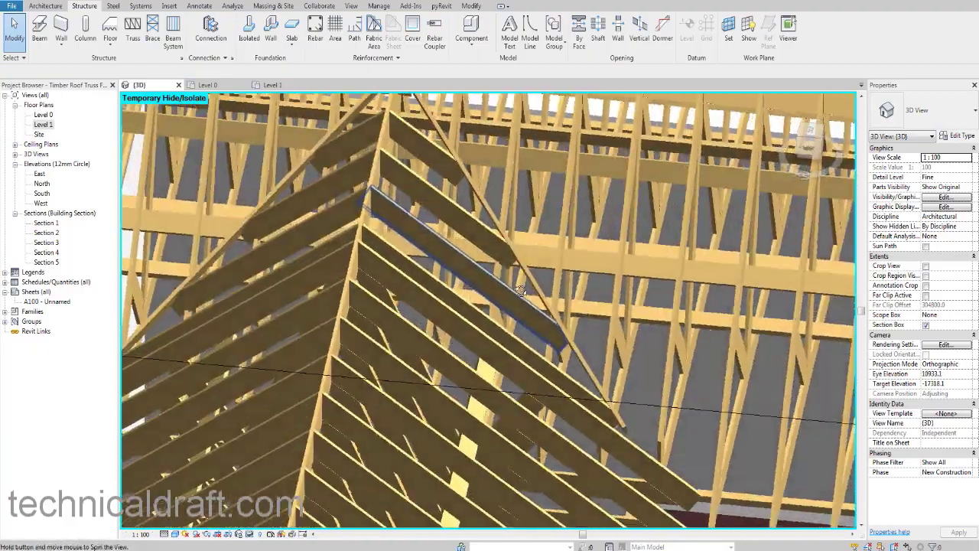
scroll(493, 287, down, 1)
scroll(358, 270, down, 1)
scroll(459, 241, down, 1)
mouse_move(470, 237)
shift+middle_down()
mouse_move(414, 266)
mouse_move(413, 256)
shift+middle_up()
shift+middle_drag(556, 274, 427, 298)
scroll(517, 283, down, 2)
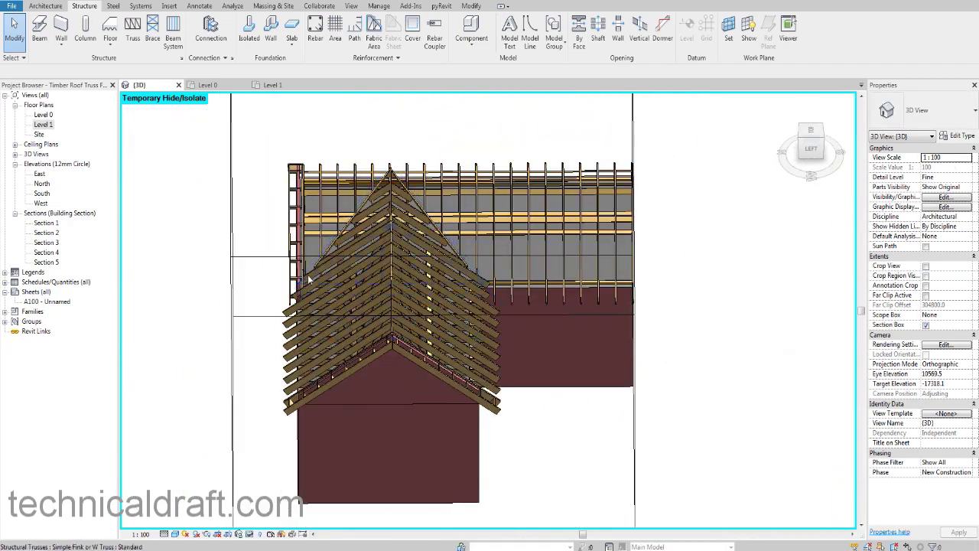
Select the fink truss beside the front valley and the 38x180 valley timber in turn, and examine the junction of the two roofs
shift+middle_drag(536, 259, 316, 264)
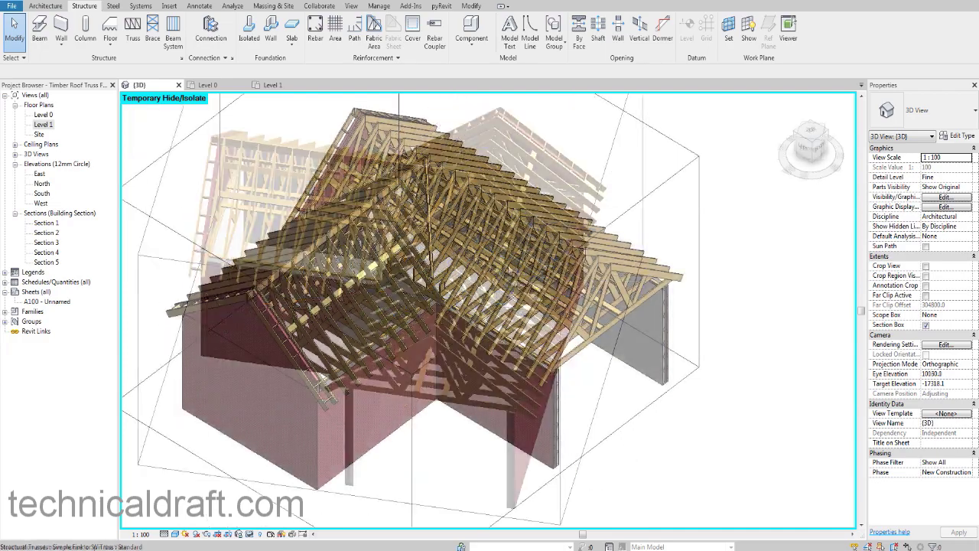
middle_drag(511, 264, 534, 297)
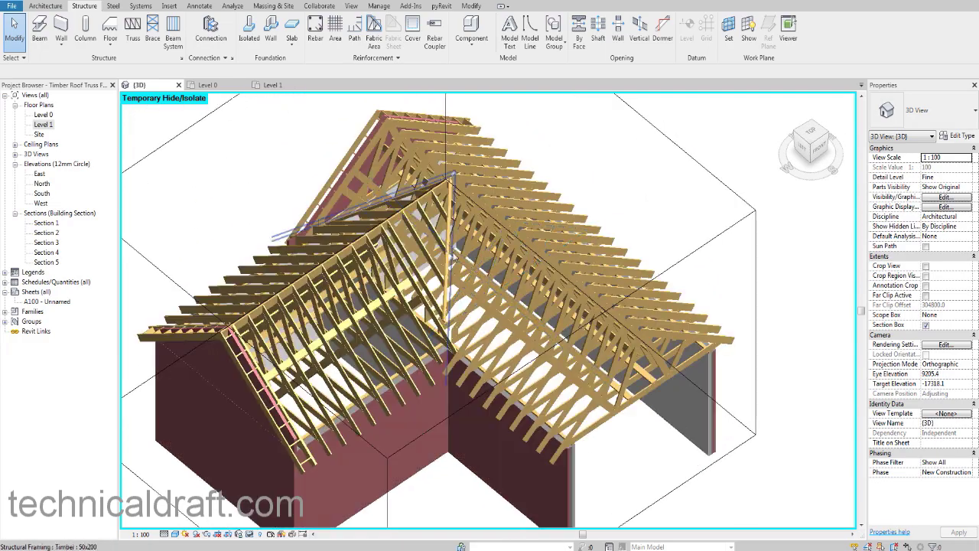
scroll(453, 257, up, 3)
click(456, 276)
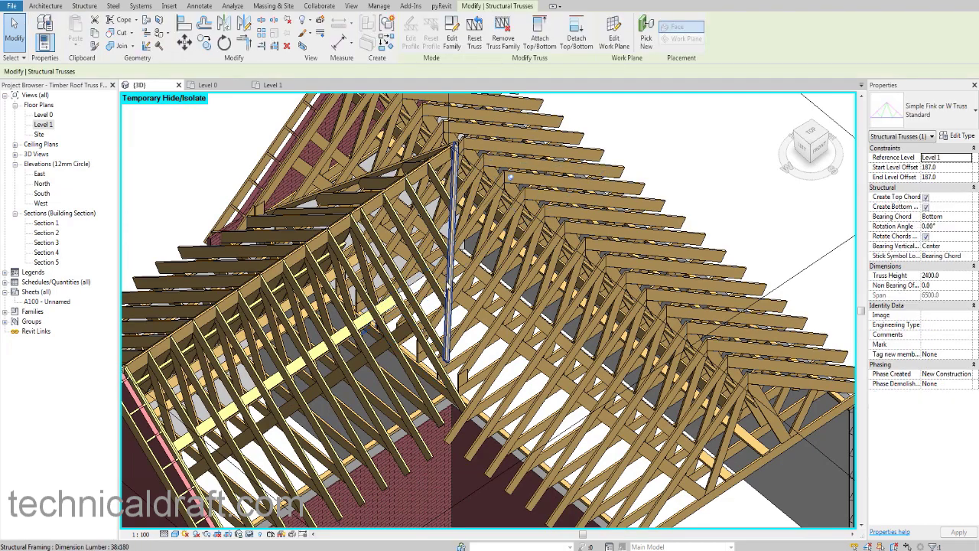
click(450, 285)
middle_drag(468, 248, 461, 293)
scroll(488, 251, up, 5)
scroll(486, 250, down, 3)
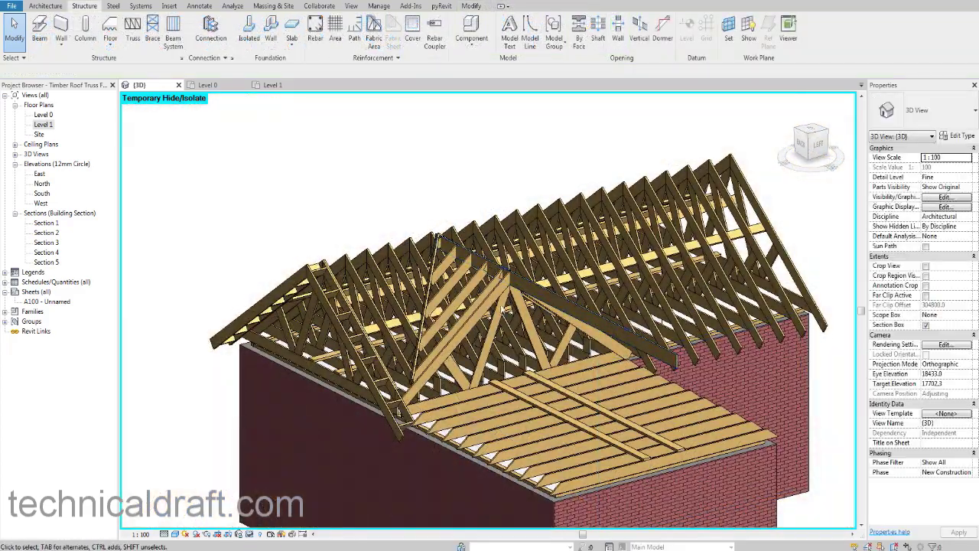
Select the smaller wing's 38x310 ridge board and examine how the cut rafters run from it to the valley timbers on both sides
scroll(541, 283, up, 4)
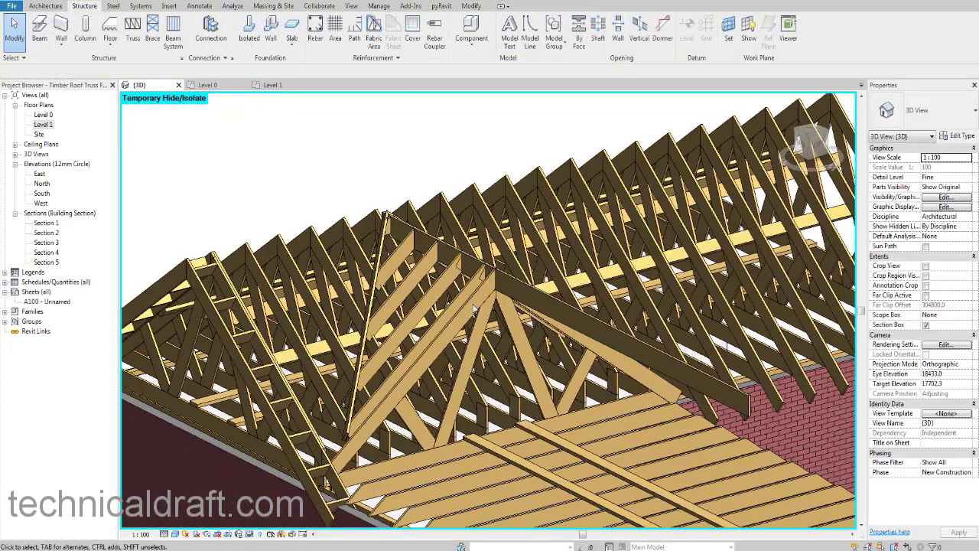
shift+middle_drag(430, 346, 476, 310)
shift+middle_drag(441, 440, 436, 143)
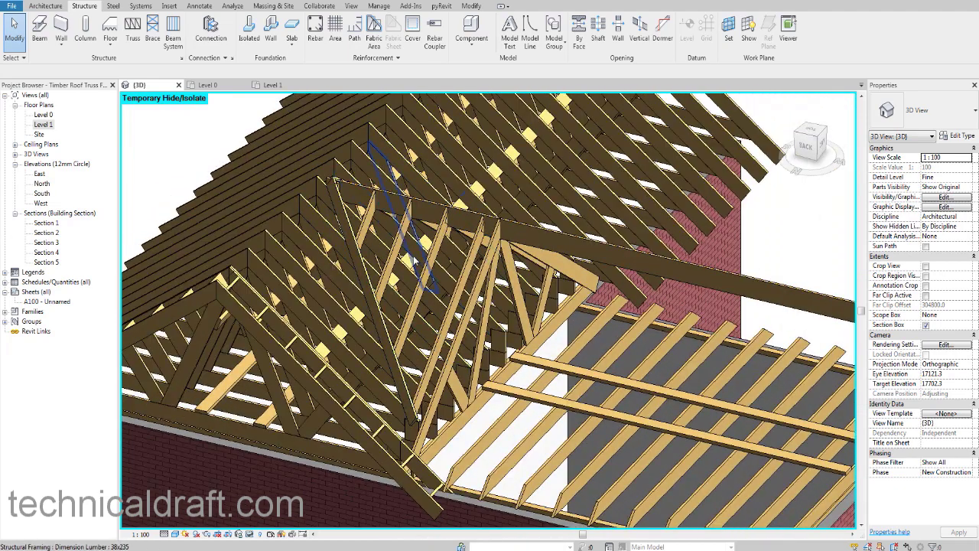
shift+middle_drag(482, 300, 449, 320)
click(573, 248)
scroll(572, 247, up, 2)
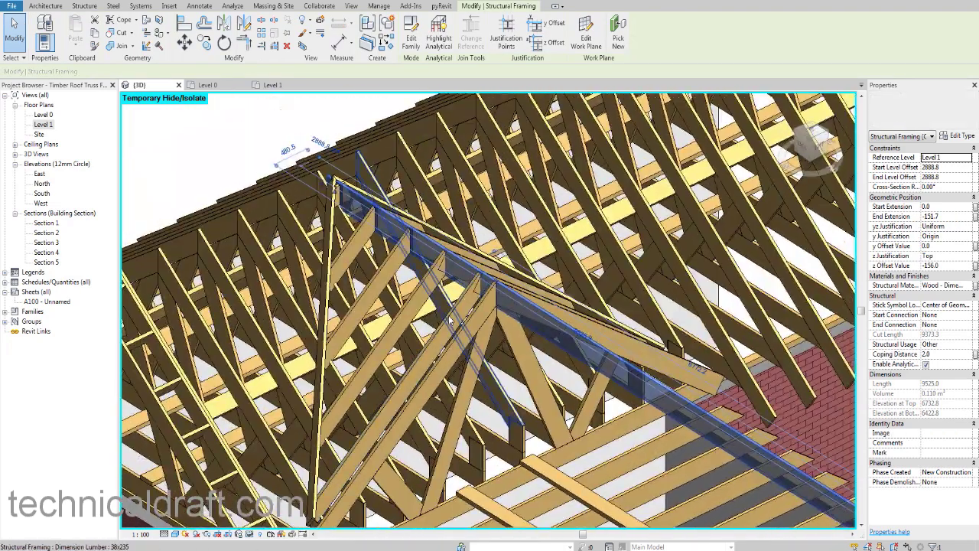
shift+middle_drag(515, 282, 467, 300)
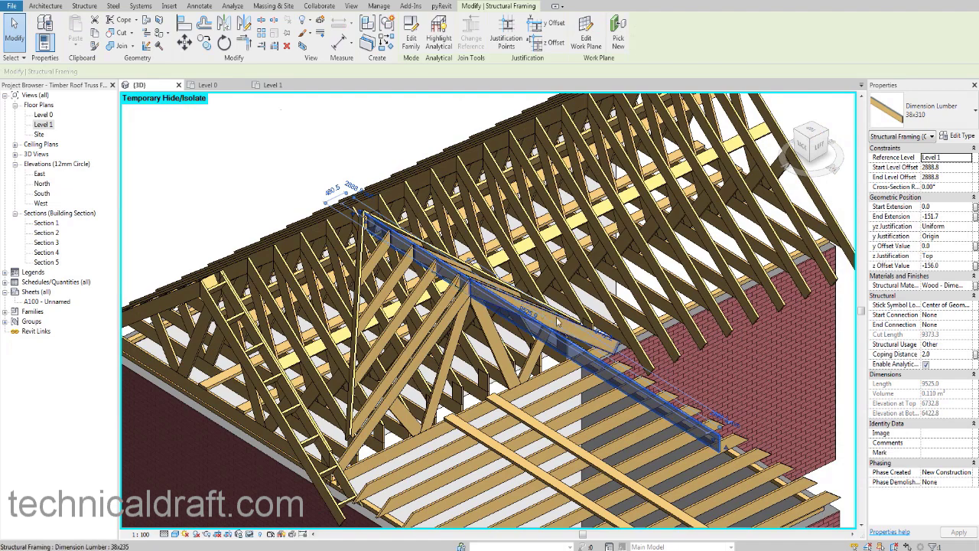
shift+middle_drag(564, 324, 490, 327)
middle_drag(554, 322, 451, 272)
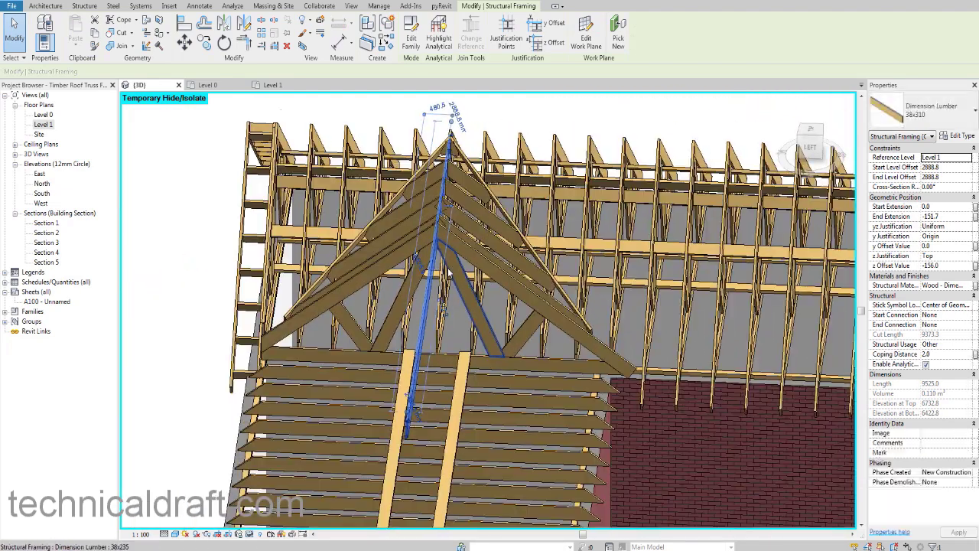
shift+middle_drag(531, 340, 502, 246)
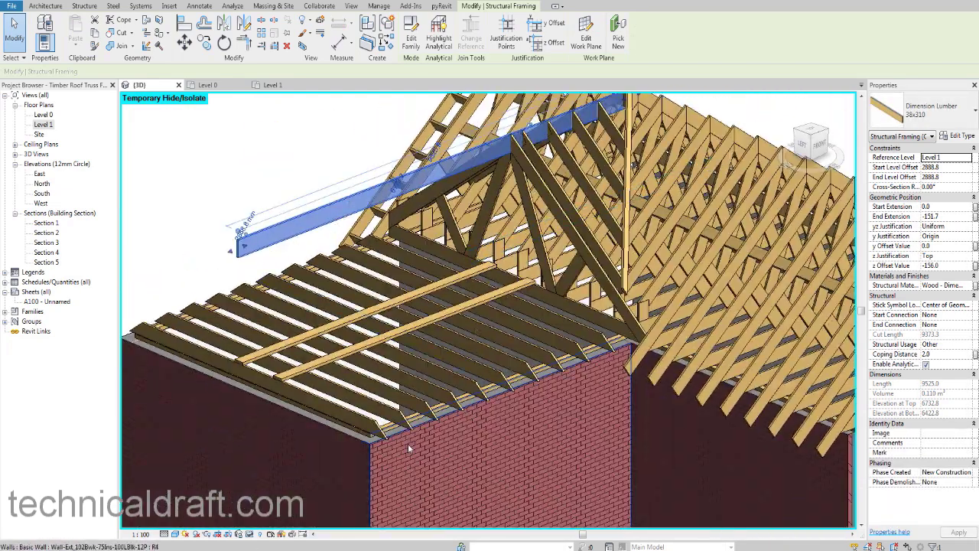
Examine the selected ridge board above the smaller wing's ceiling ties and its junction with the main roof trusses
scroll(416, 427, up, 3)
shift+middle_drag(416, 426, 497, 416)
scroll(500, 408, down, 5)
shift+middle_drag(643, 348, 634, 368)
middle_drag(692, 308, 507, 433)
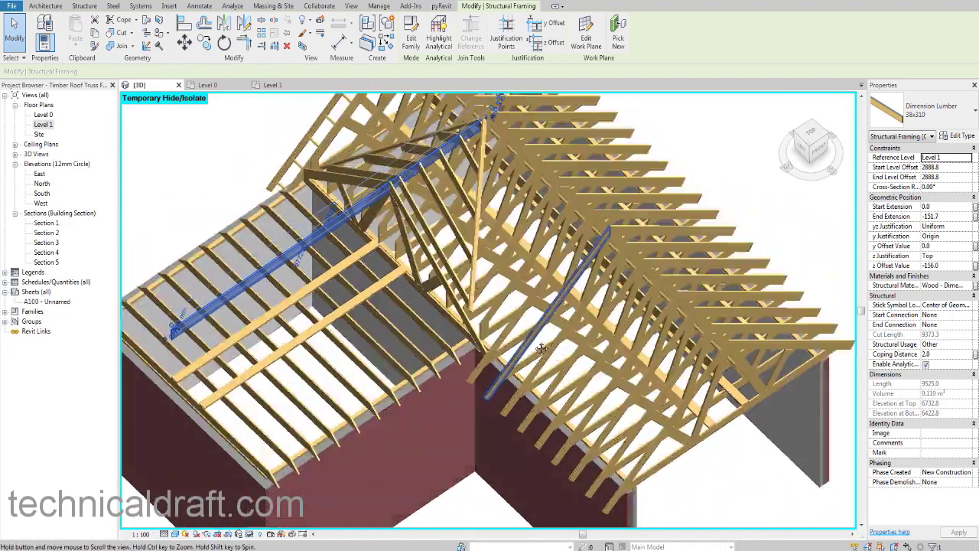
scroll(538, 343, down, 2)
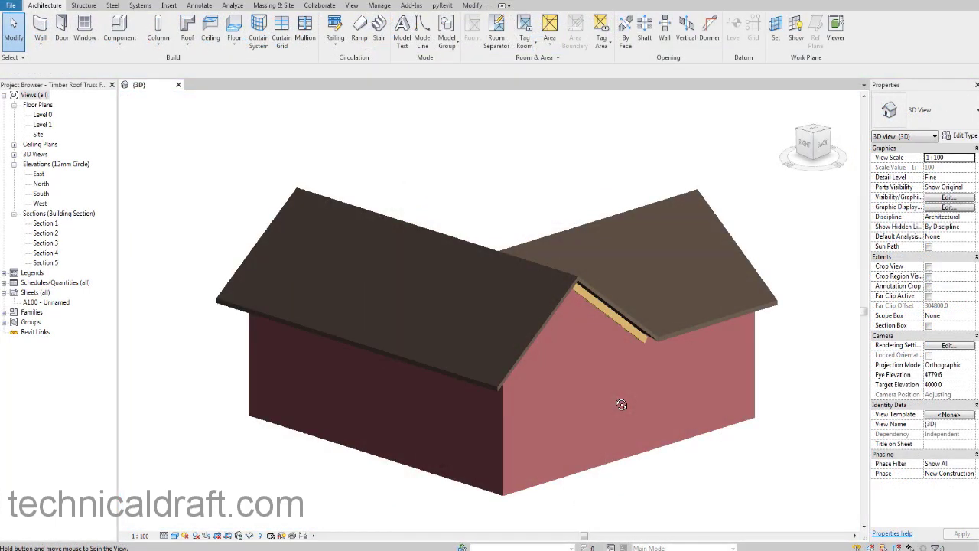
Enable the section box in the 3D view and pull its face at the smaller gable inwards to cut through the building
shift+middle_drag(622, 405, 570, 329)
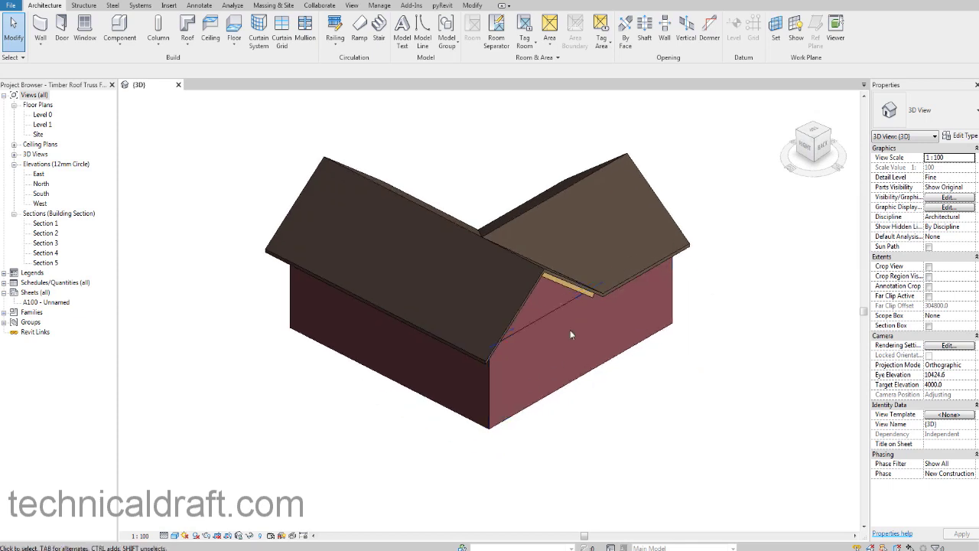
click(929, 327)
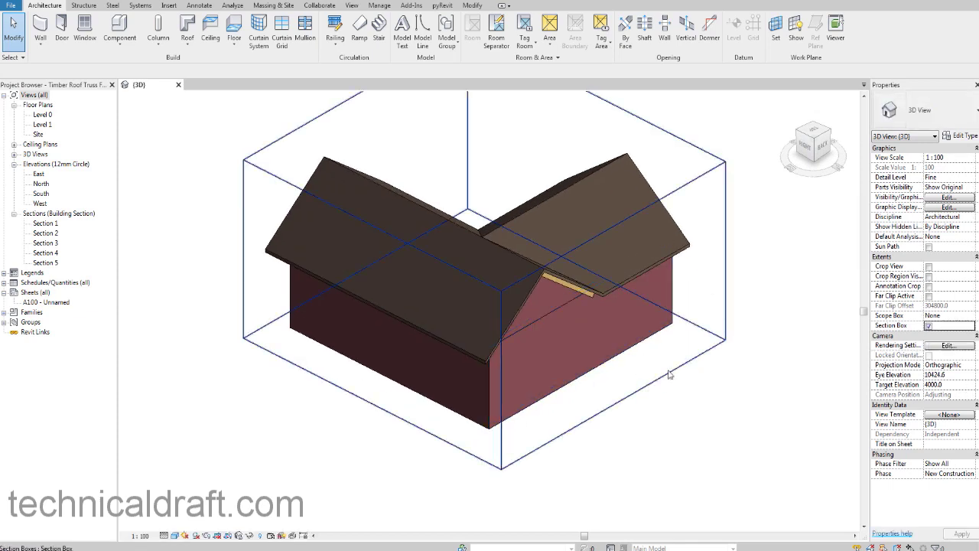
middle_drag(678, 381, 699, 452)
click(699, 404)
drag(612, 375, 567, 320)
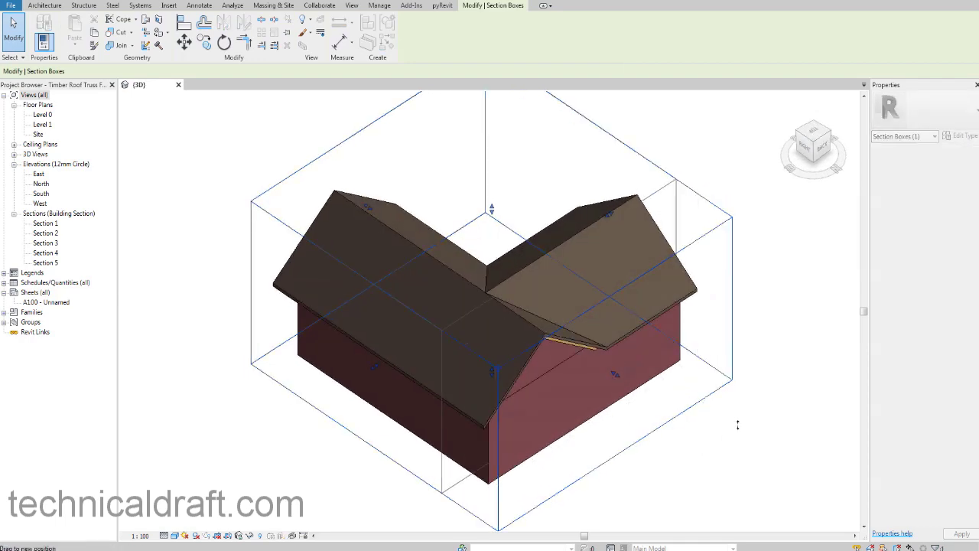
Examine the sectioned building from below and from the cut gable, checking how the trusses sit beneath both roofs
shift+middle_drag(739, 427, 527, 261)
scroll(452, 238, up, 2)
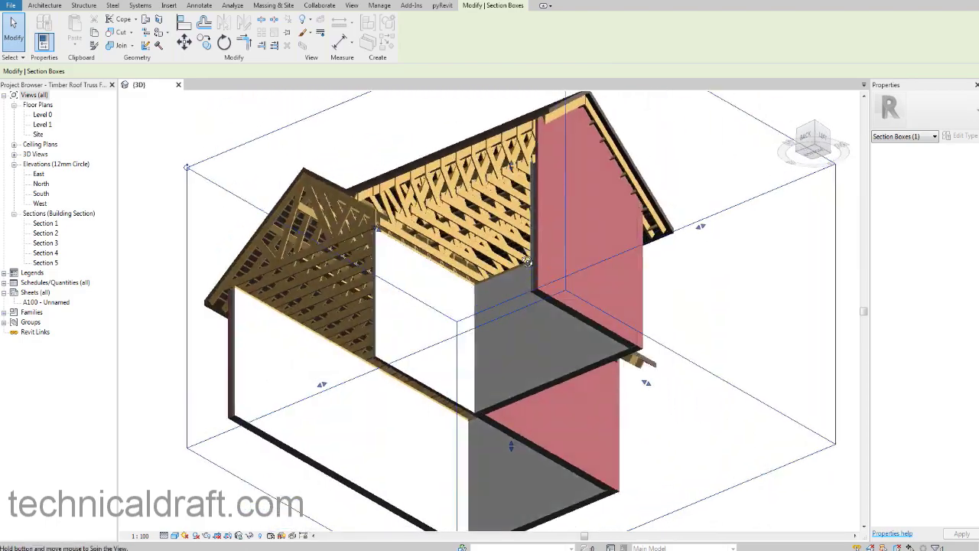
scroll(444, 231, up, 2)
shift+middle_drag(444, 231, 659, 270)
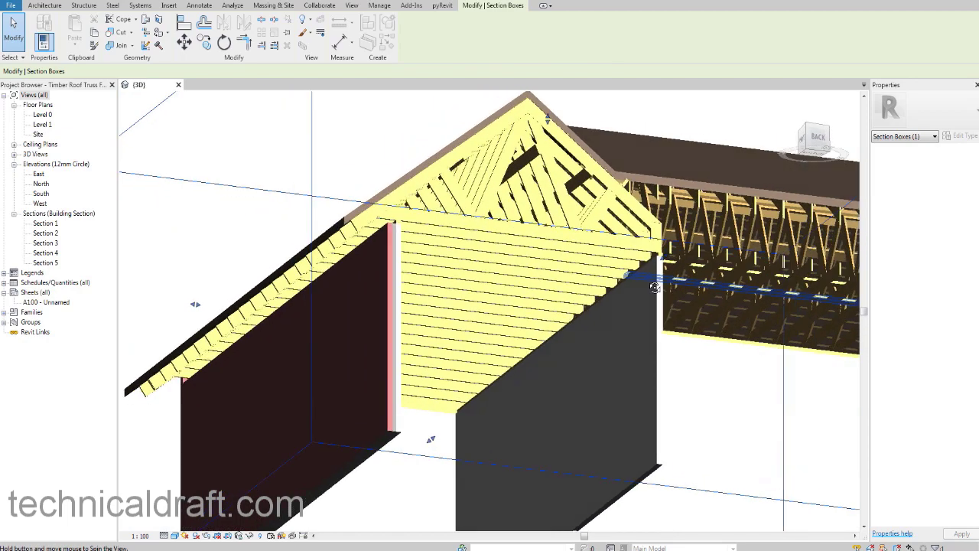
middle_drag(745, 376, 635, 389)
scroll(623, 371, down, 4)
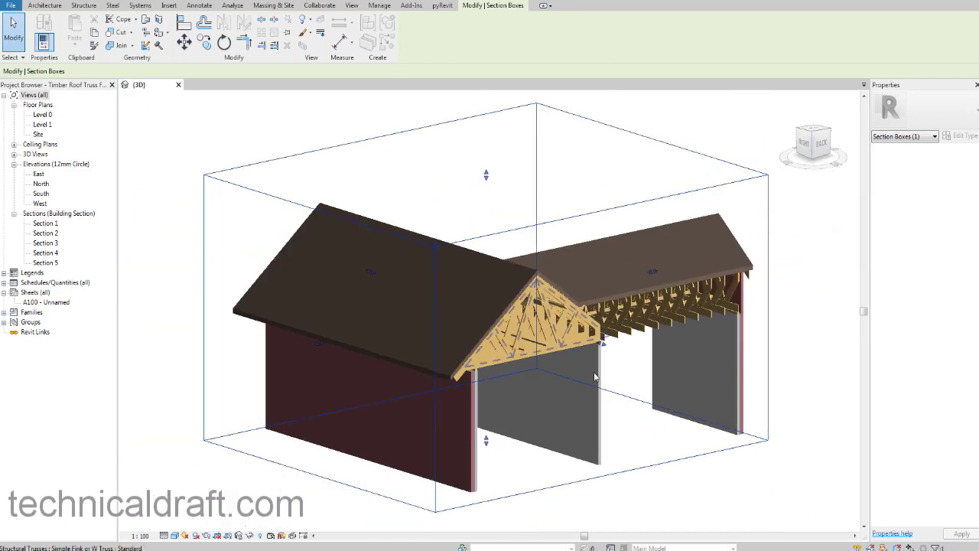